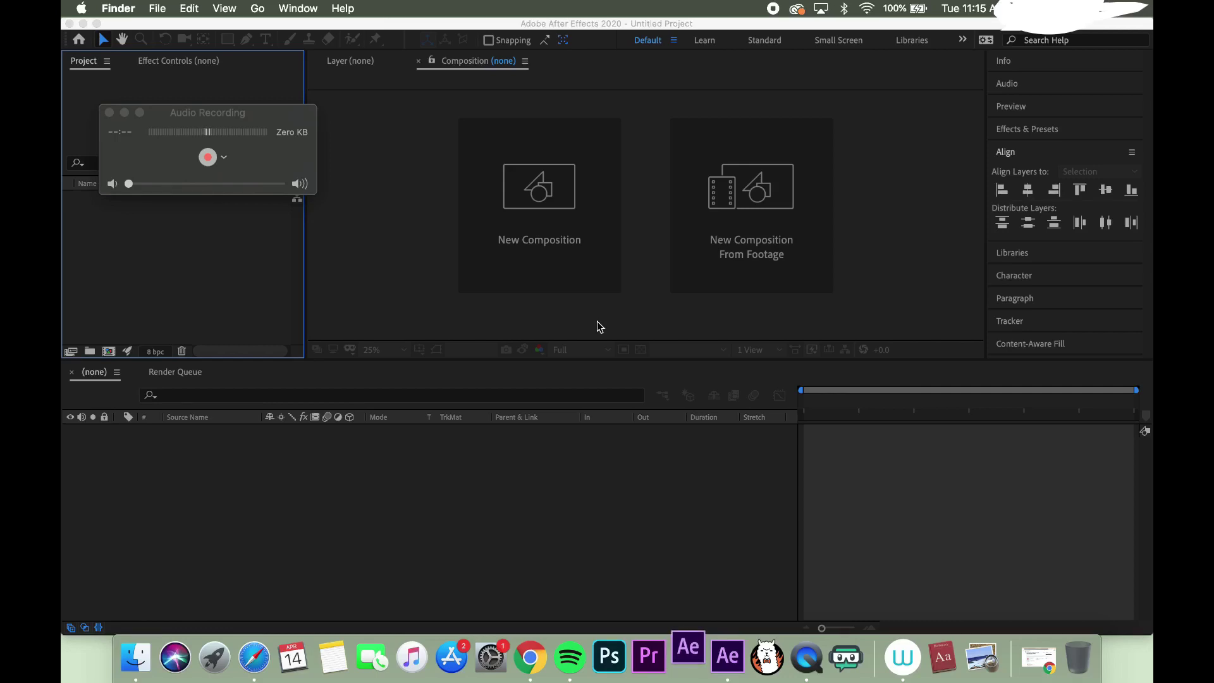
# Bring QuickTime's Audio Recording window forward and drag it up and to the left.
pyautogui.rightClick(688, 652)
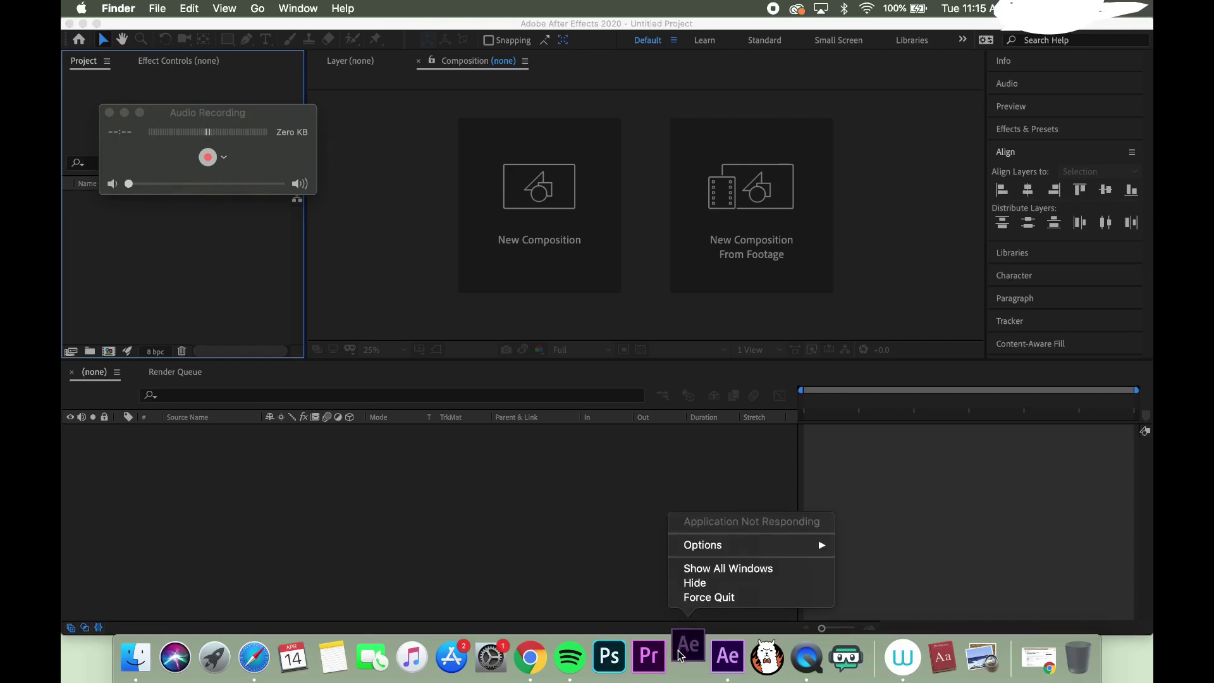
pyautogui.click(713, 602)
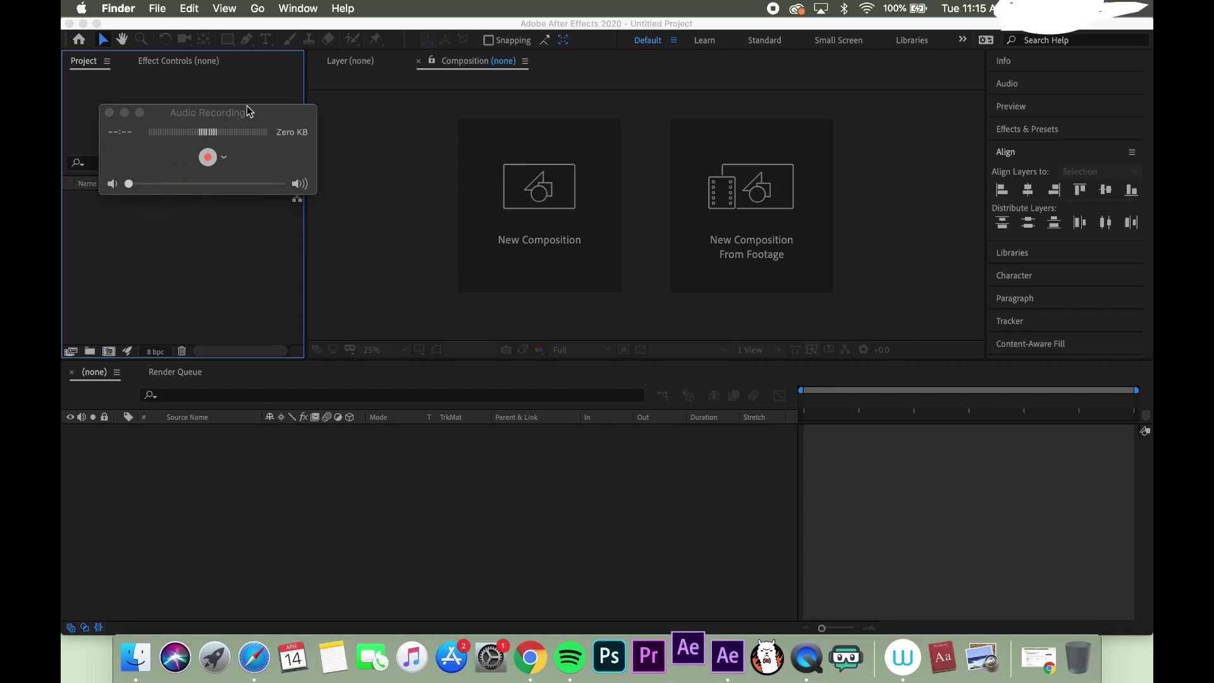
pyautogui.moveTo(246, 111); pyautogui.dragTo(229, 98)
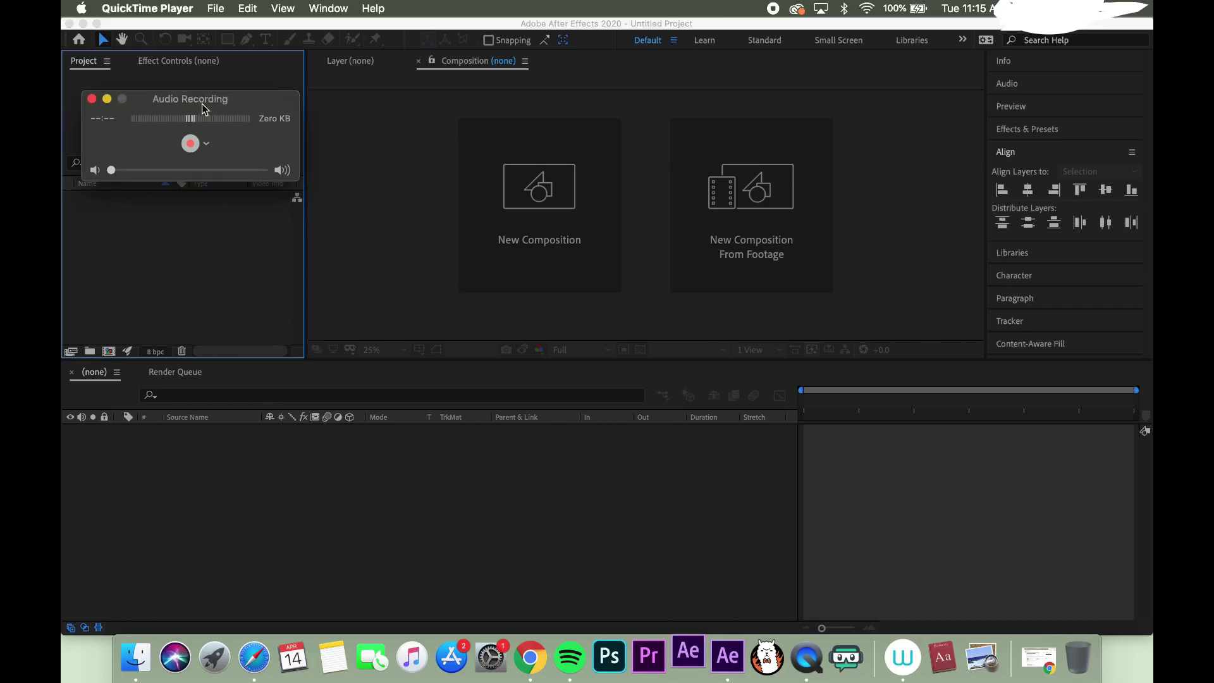
# Minimize the Audio Recording window and dismiss the After Effects disk cache warning.
pyautogui.click(107, 100)
pyautogui.click(714, 385)
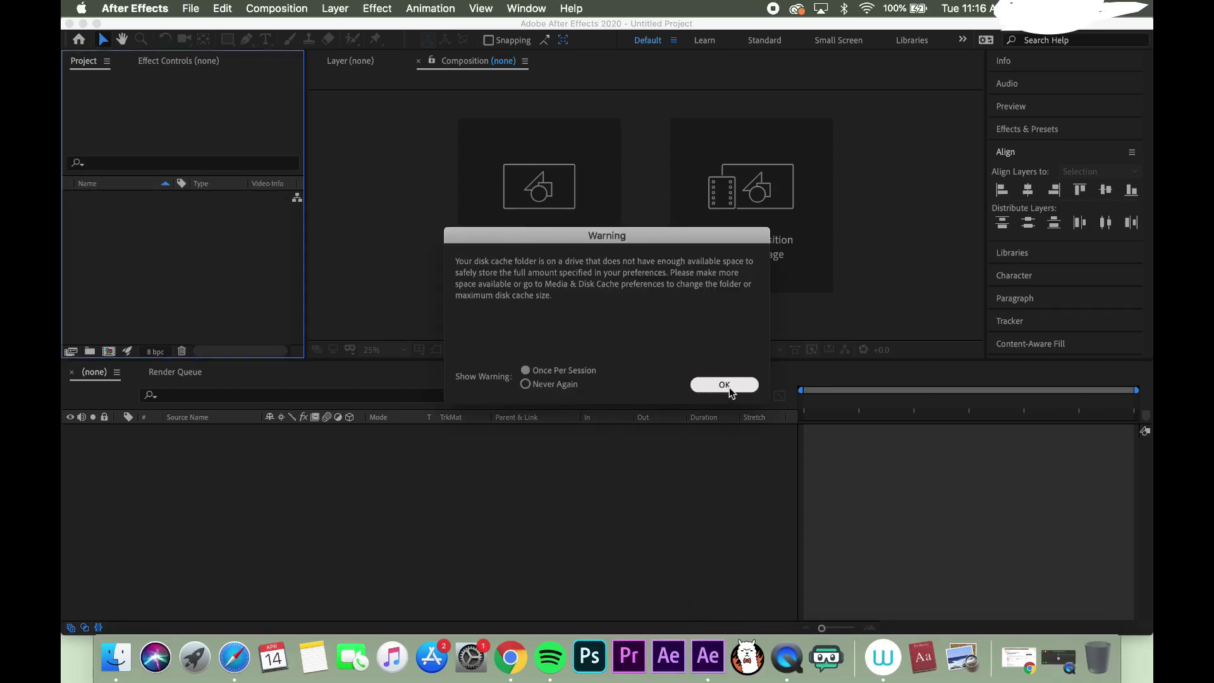
pyautogui.click(714, 385)
# Create the 'Tutorial' composition lasting 0:00:35:00 with an FFB2B2 pink background.
pyautogui.click(531, 239)
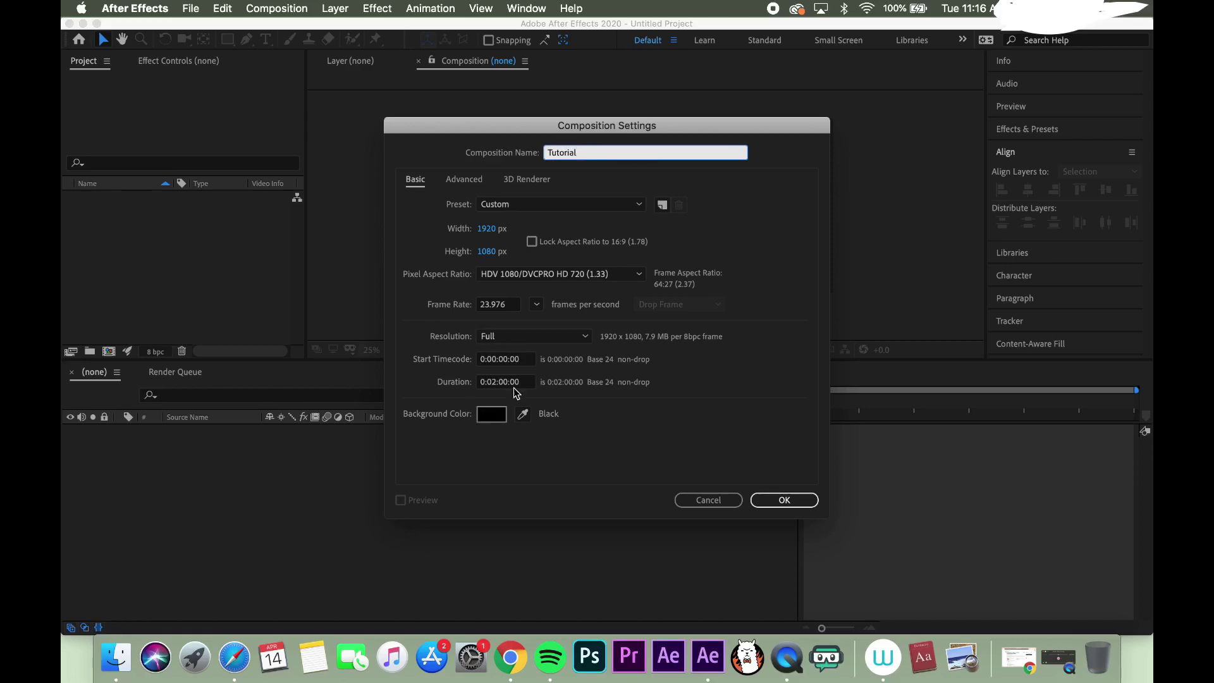
pyautogui.click(500, 383)
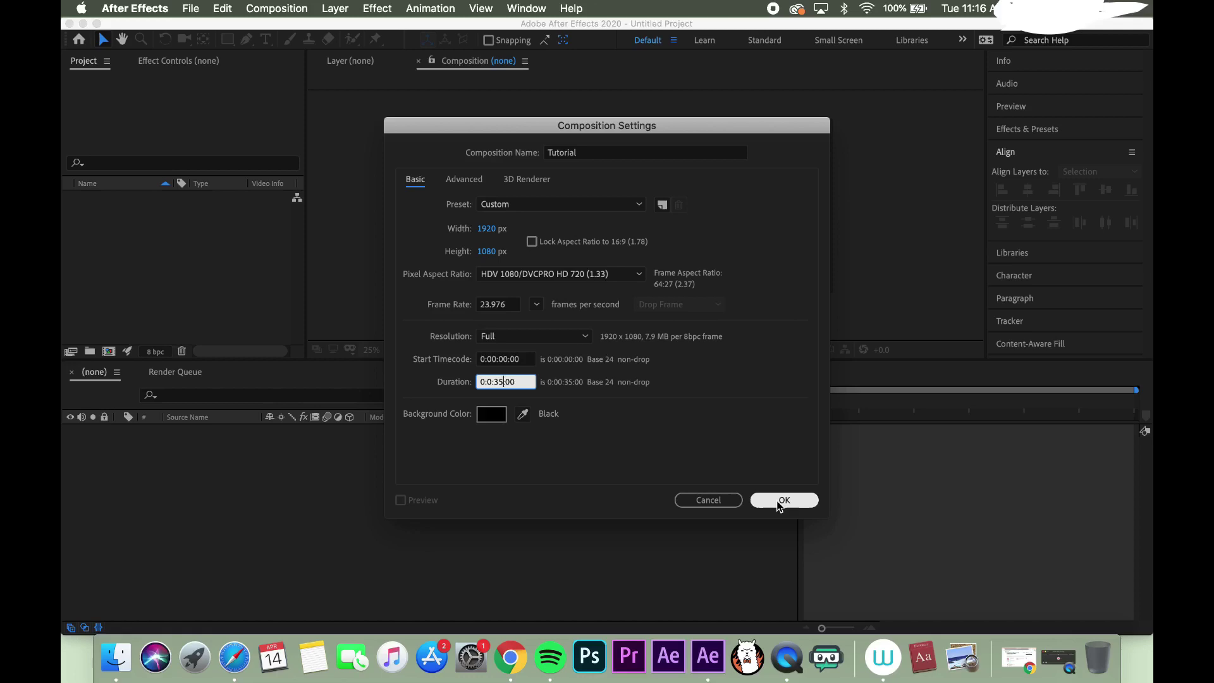
pyautogui.click(491, 414)
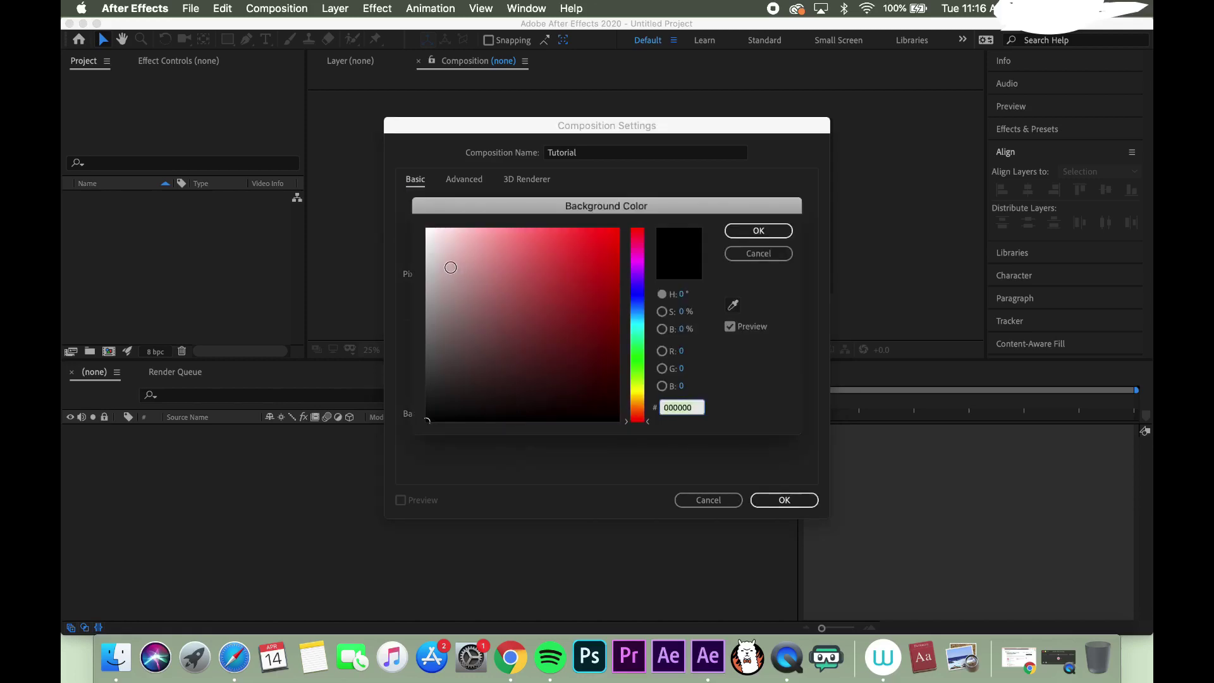
pyautogui.click(454, 249)
pyautogui.moveTo(457, 244); pyautogui.dragTo(484, 177)
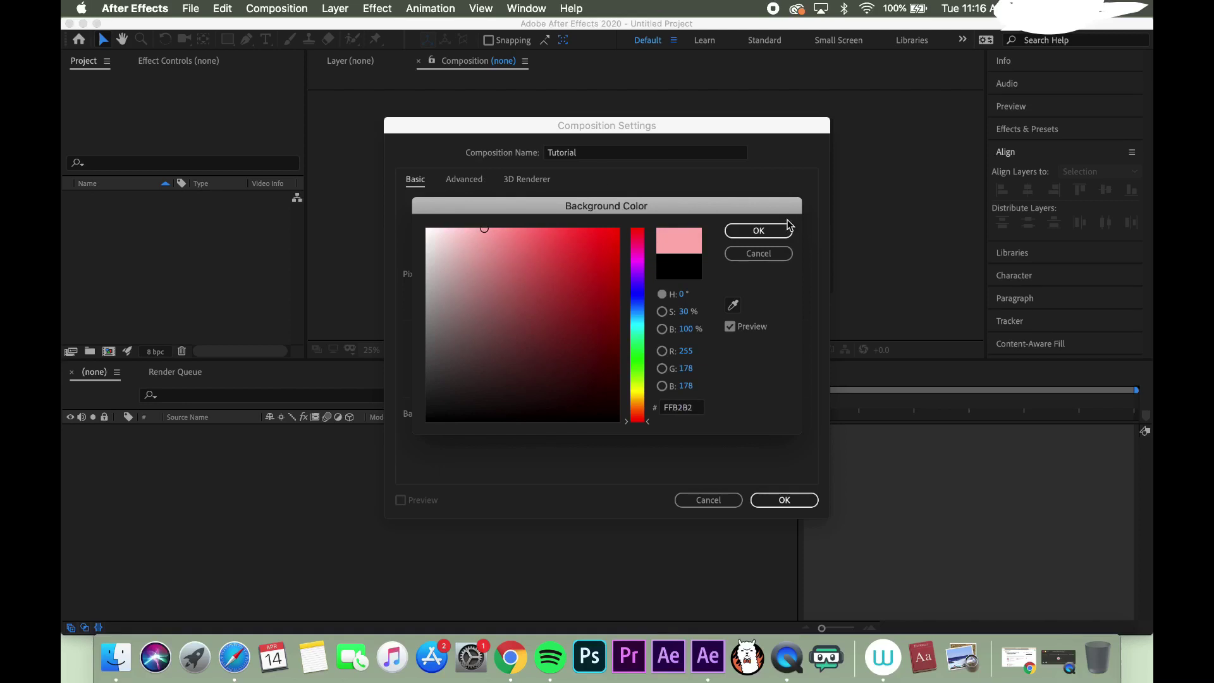
pyautogui.click(765, 231)
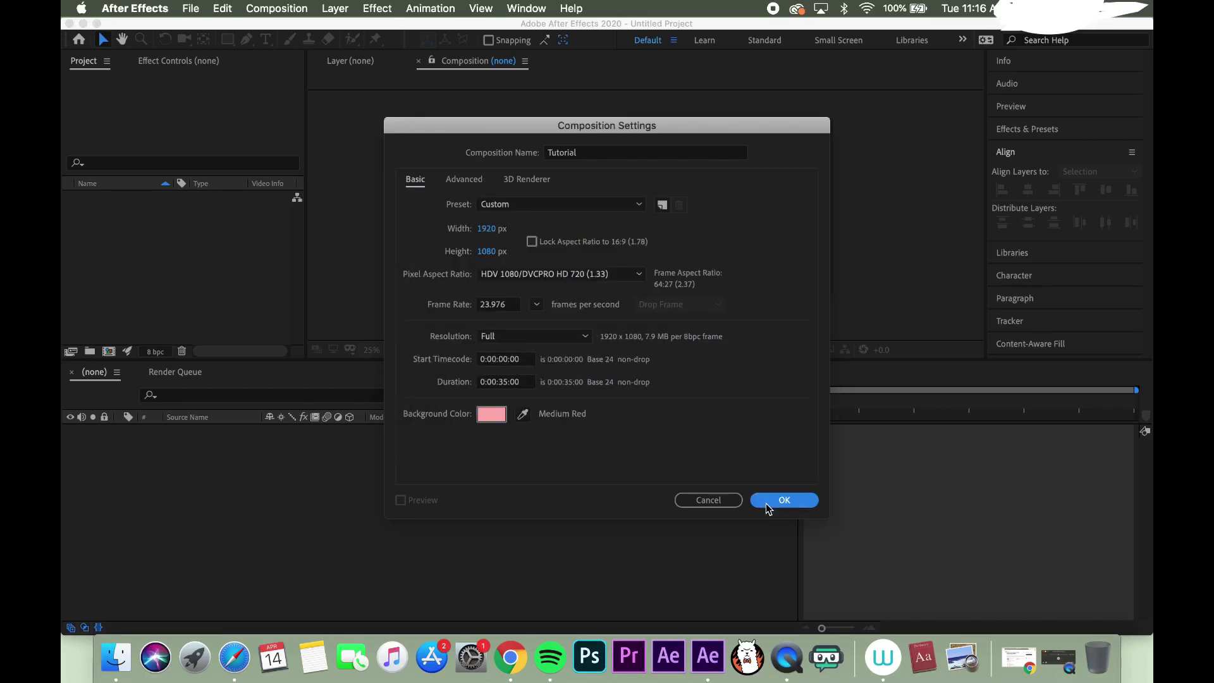
pyautogui.click(769, 509)
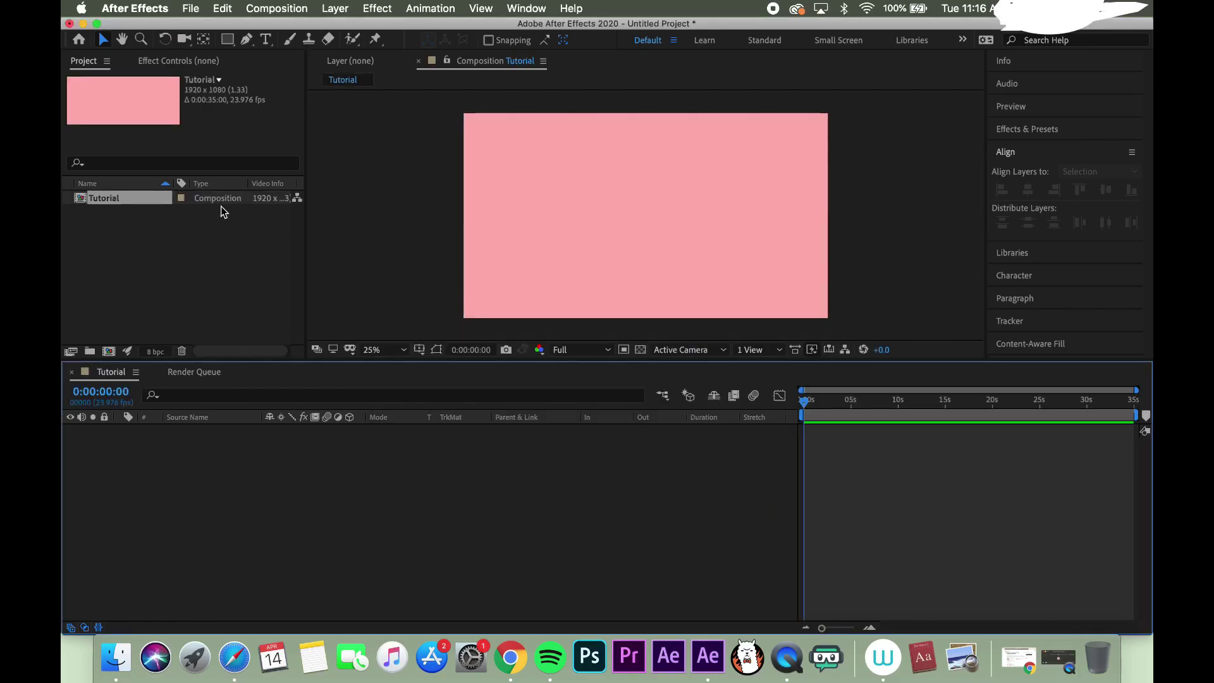
# Deselect the Tutorial composition in the Project panel and open Import File with Cmd+I.
pyautogui.click(154, 279)
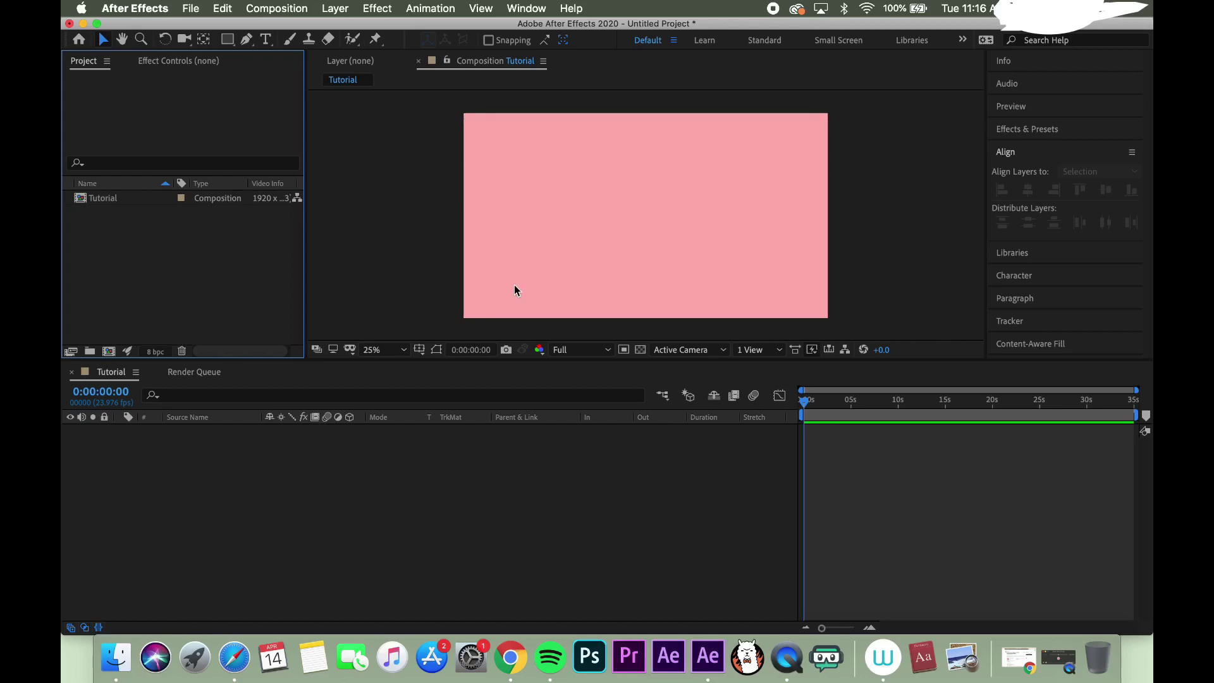
pyautogui.press('super+i')
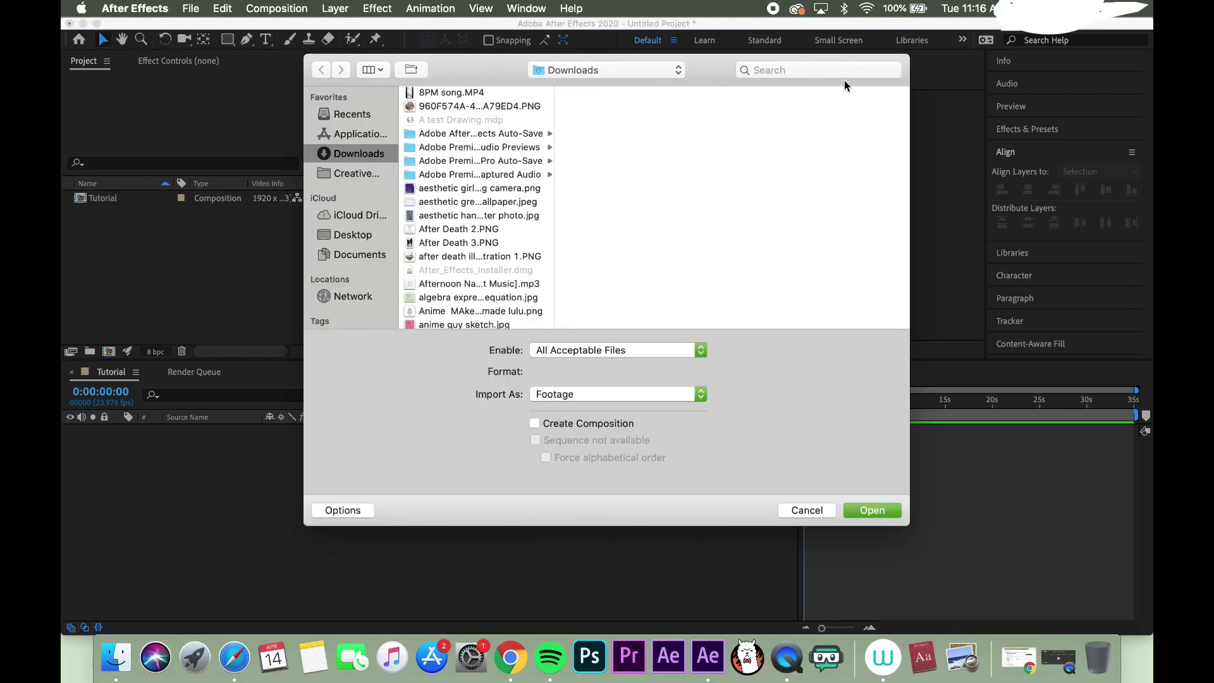
# Search the import dialog for 'tur' by file name, then return to the Downloads folder.
pyautogui.click(782, 72)
pyautogui.write('tur')
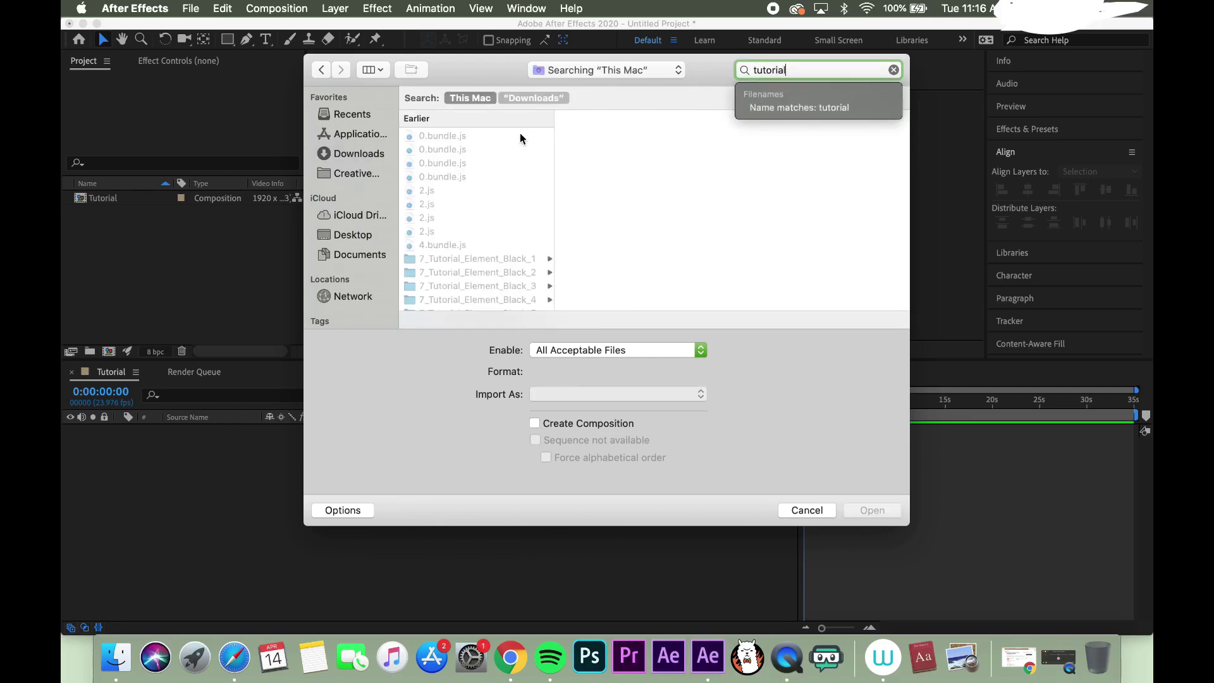
pyautogui.click(825, 108)
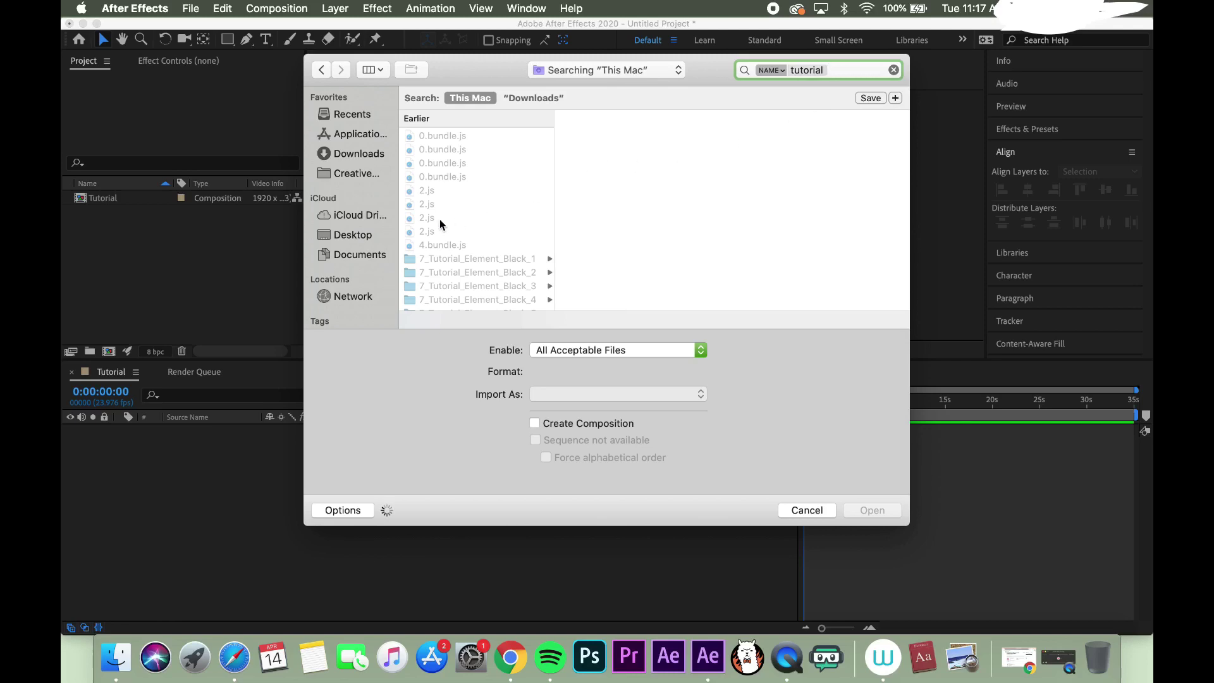
pyautogui.scroll(-5, 438, 218)
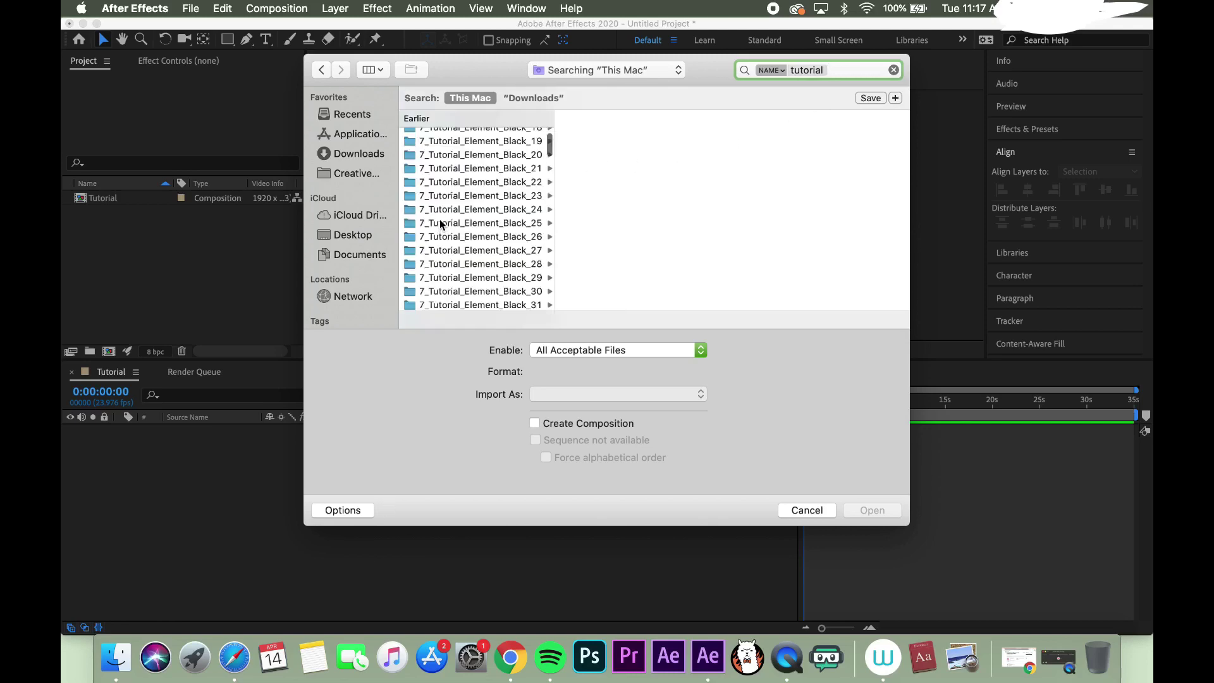
pyautogui.click(375, 155)
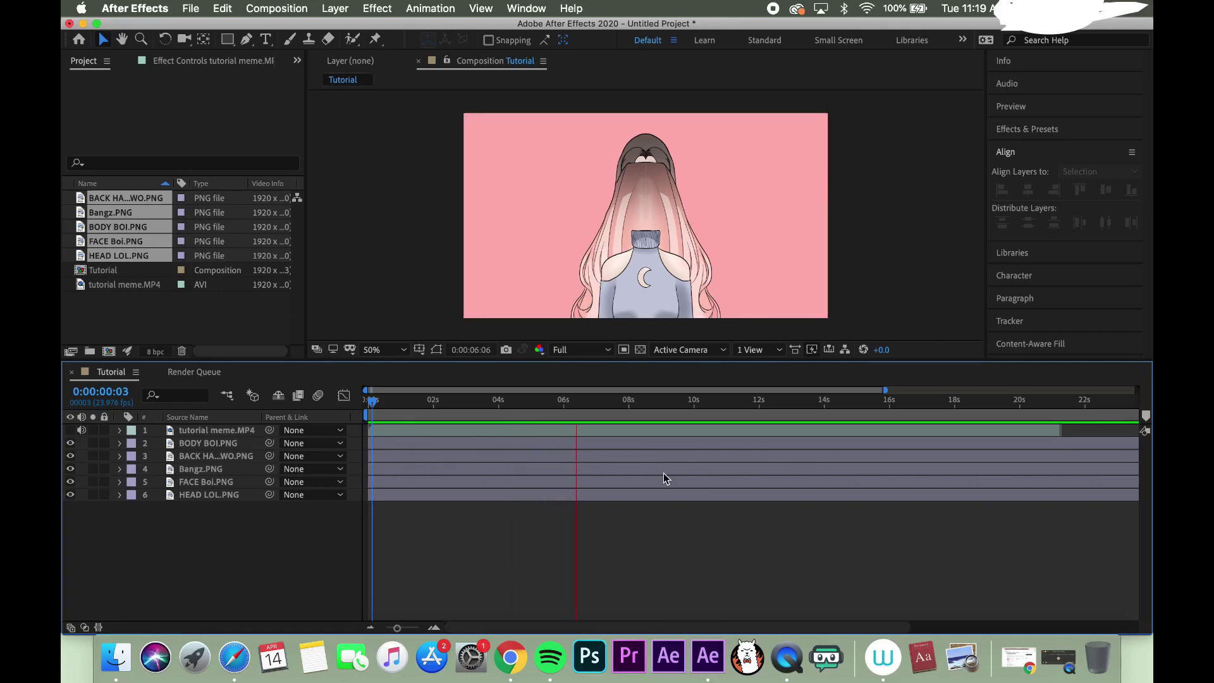
# Stop playback at the first frame, move Bangz to the top and BODY BOI below head and face.
pyautogui.click(583, 403)
pyautogui.click(398, 405)
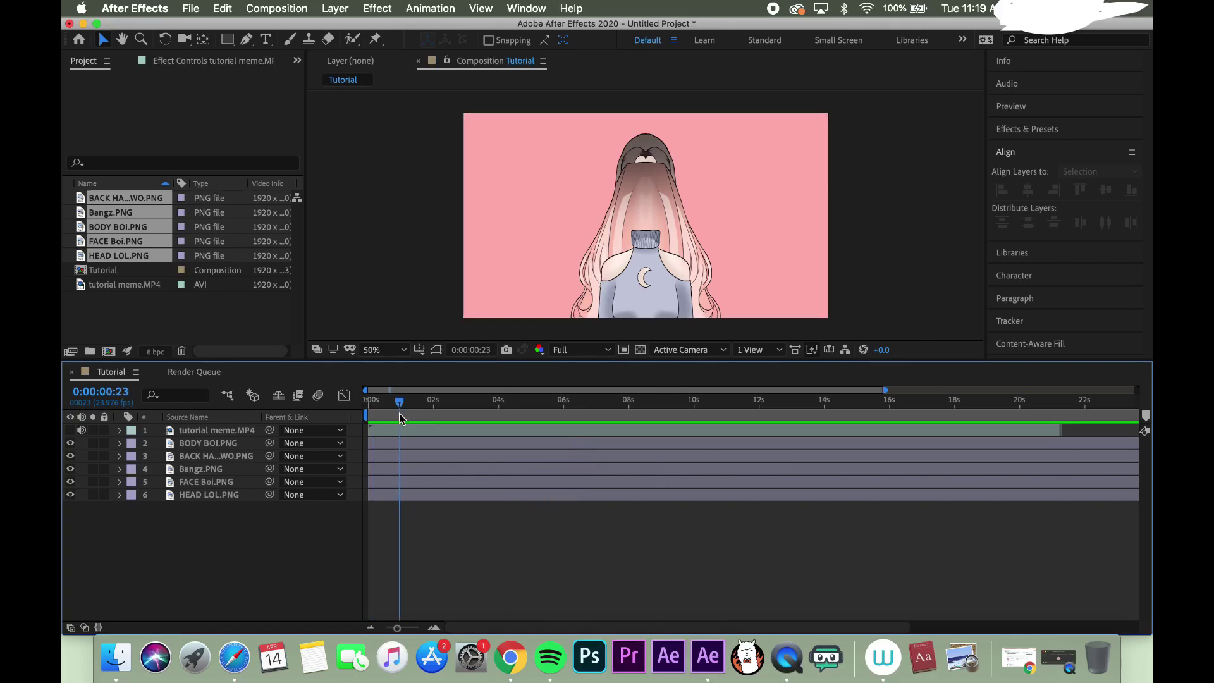
pyautogui.press('Home')
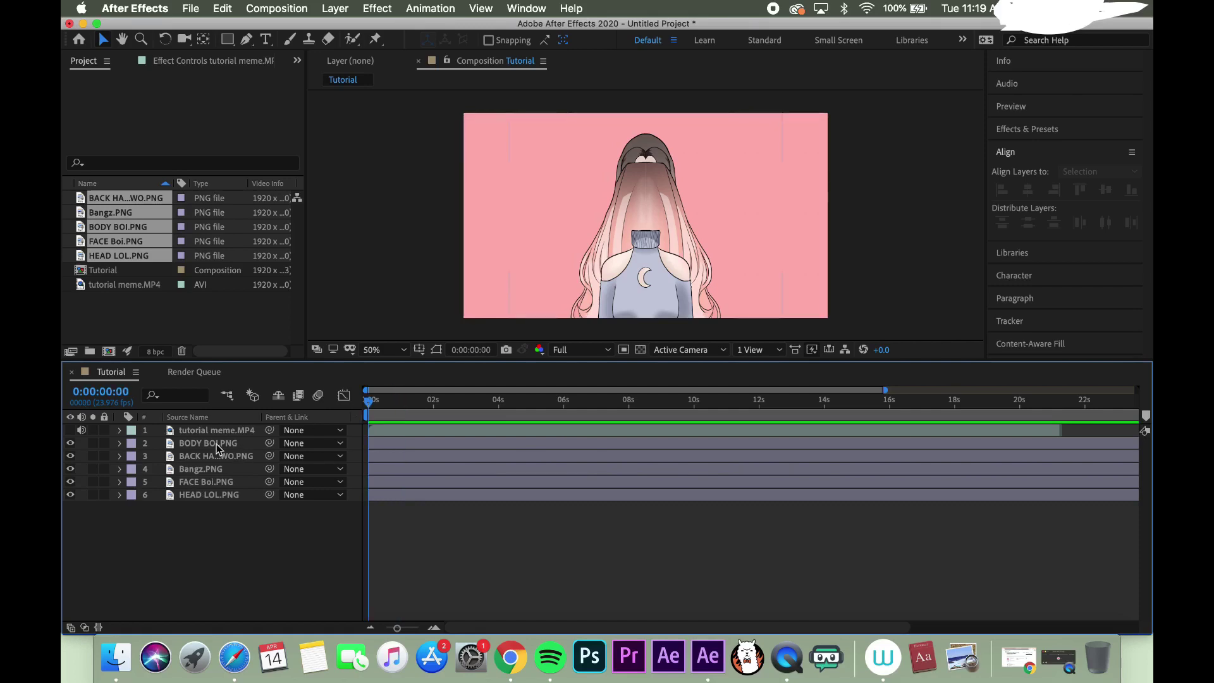
pyautogui.click(211, 443)
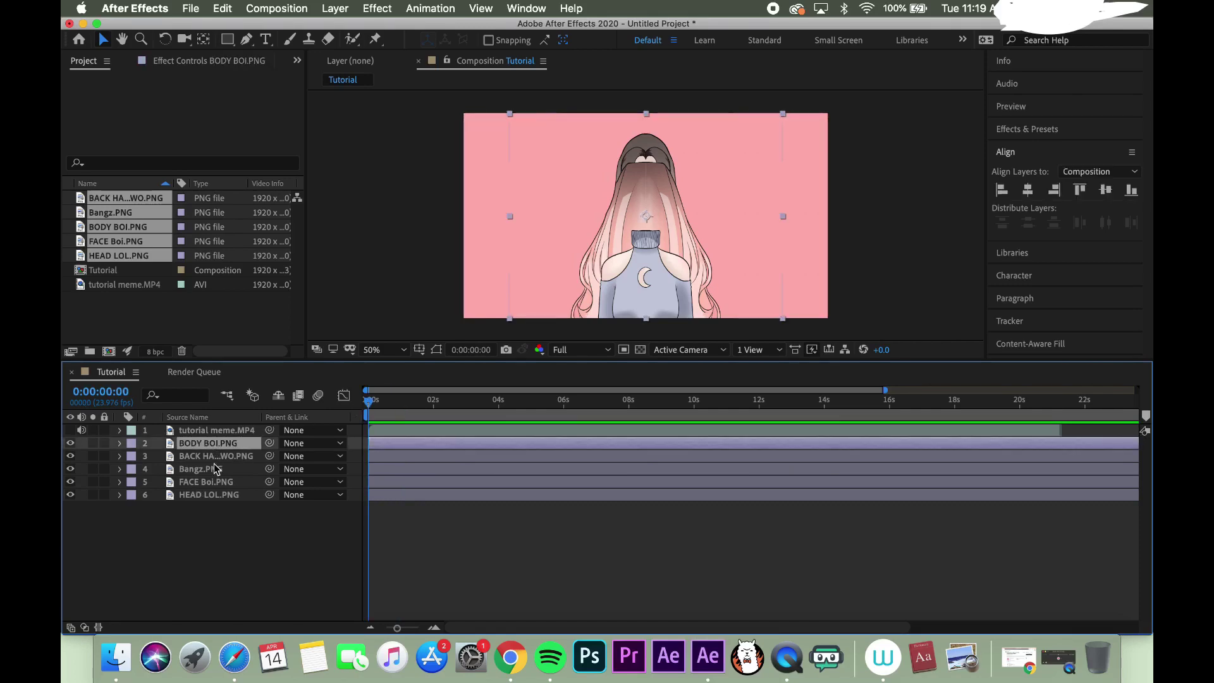
pyautogui.click(202, 471)
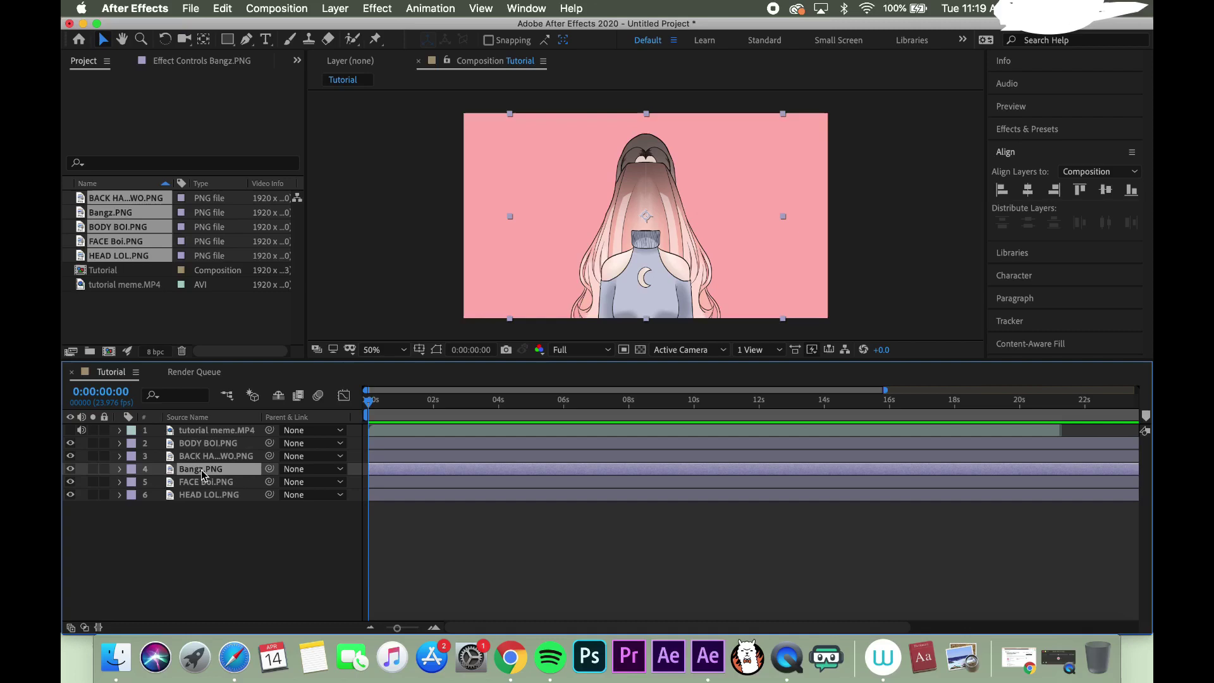
pyautogui.moveTo(202, 473); pyautogui.dragTo(205, 515)
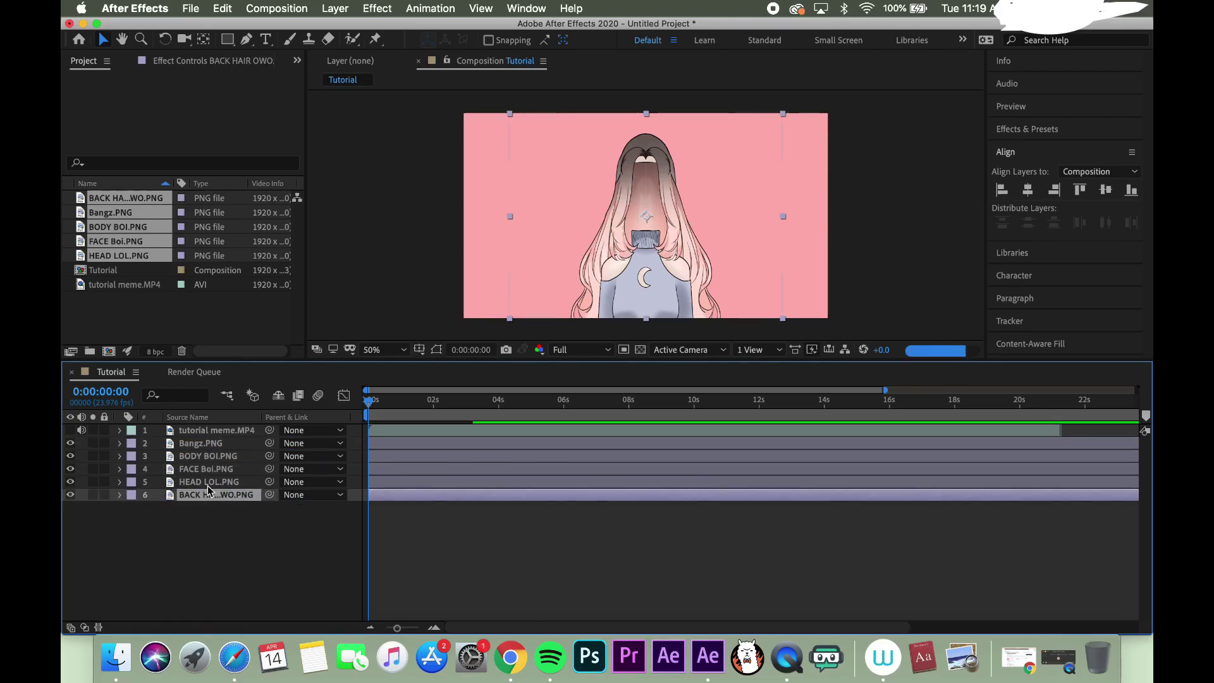
pyautogui.moveTo(209, 456); pyautogui.dragTo(211, 482)
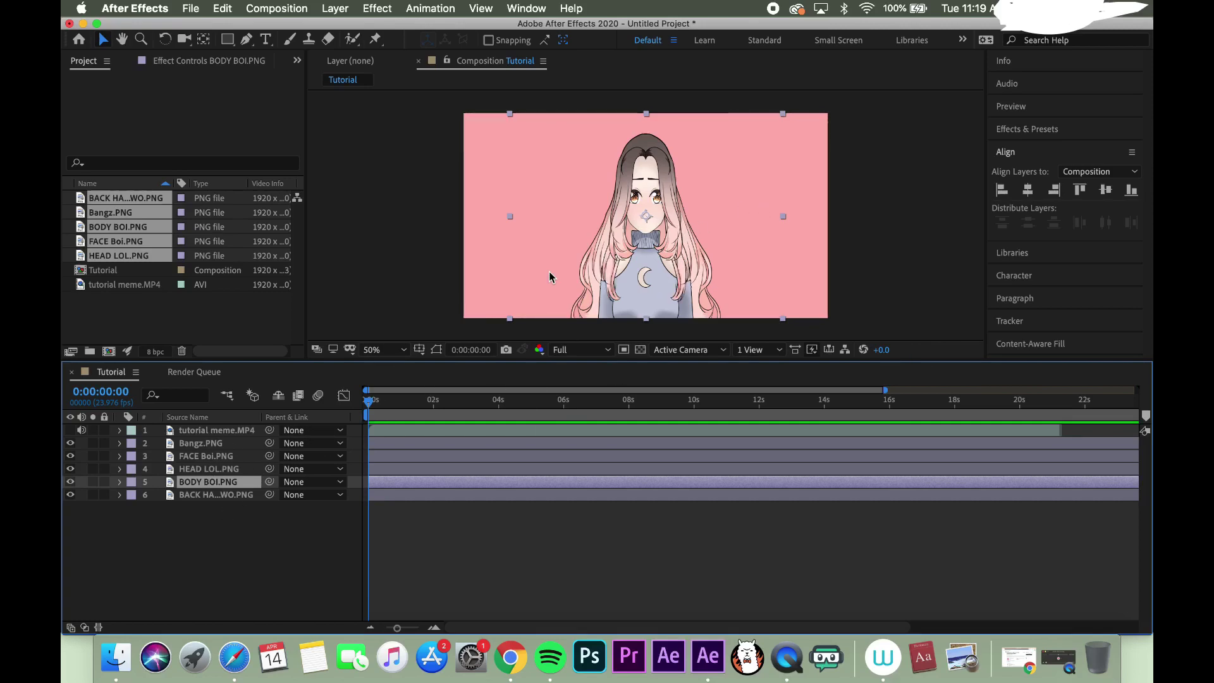
# Widen the body, back hair, head and face layers, then preview the composition.
pyautogui.moveTo(508, 221); pyautogui.dragTo(461, 248)
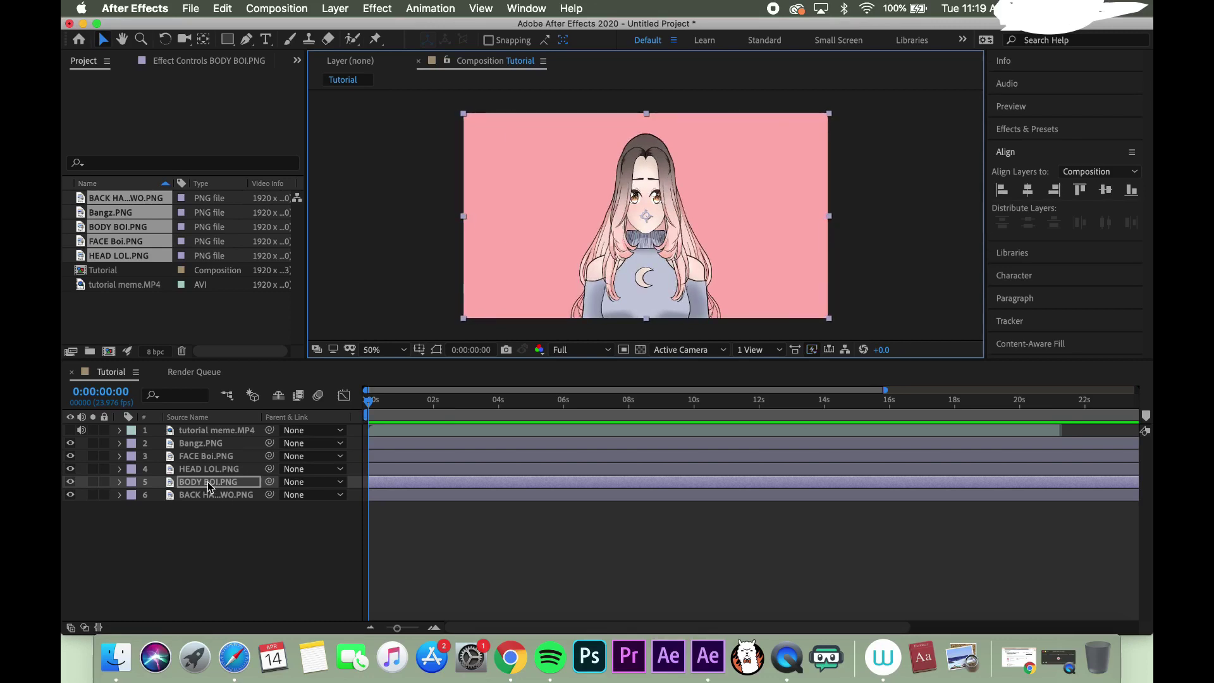
pyautogui.press('super+Down')
pyautogui.moveTo(510, 216); pyautogui.dragTo(463, 222)
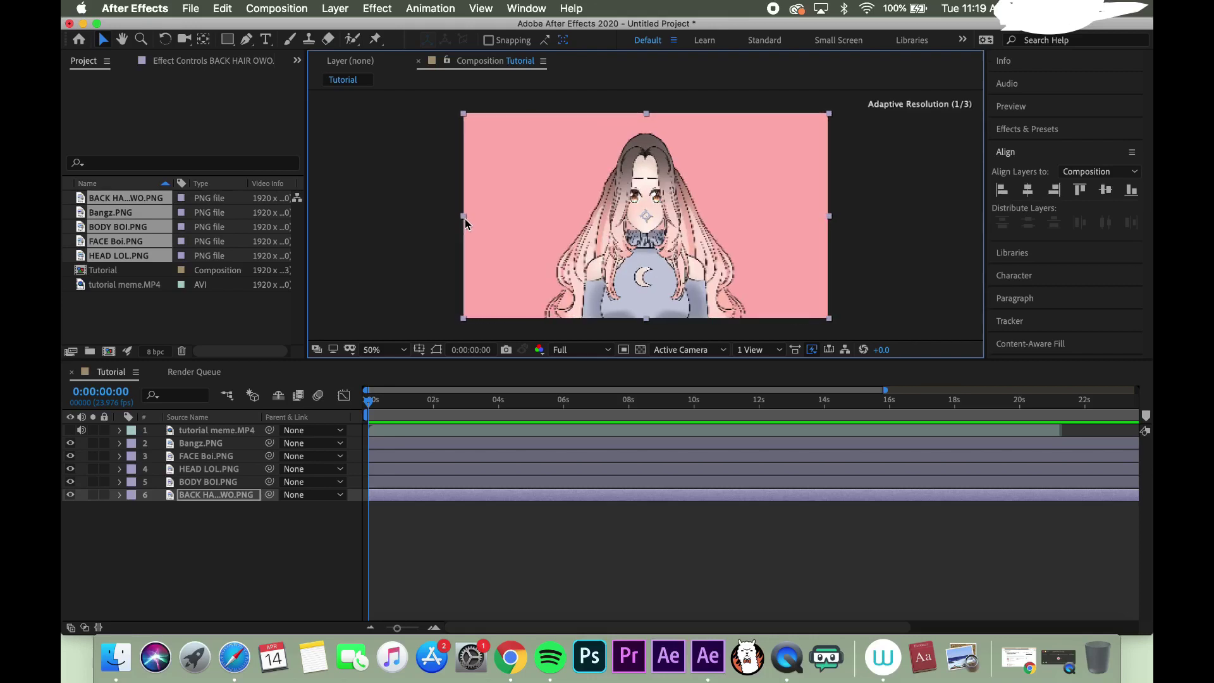
pyautogui.click(218, 469)
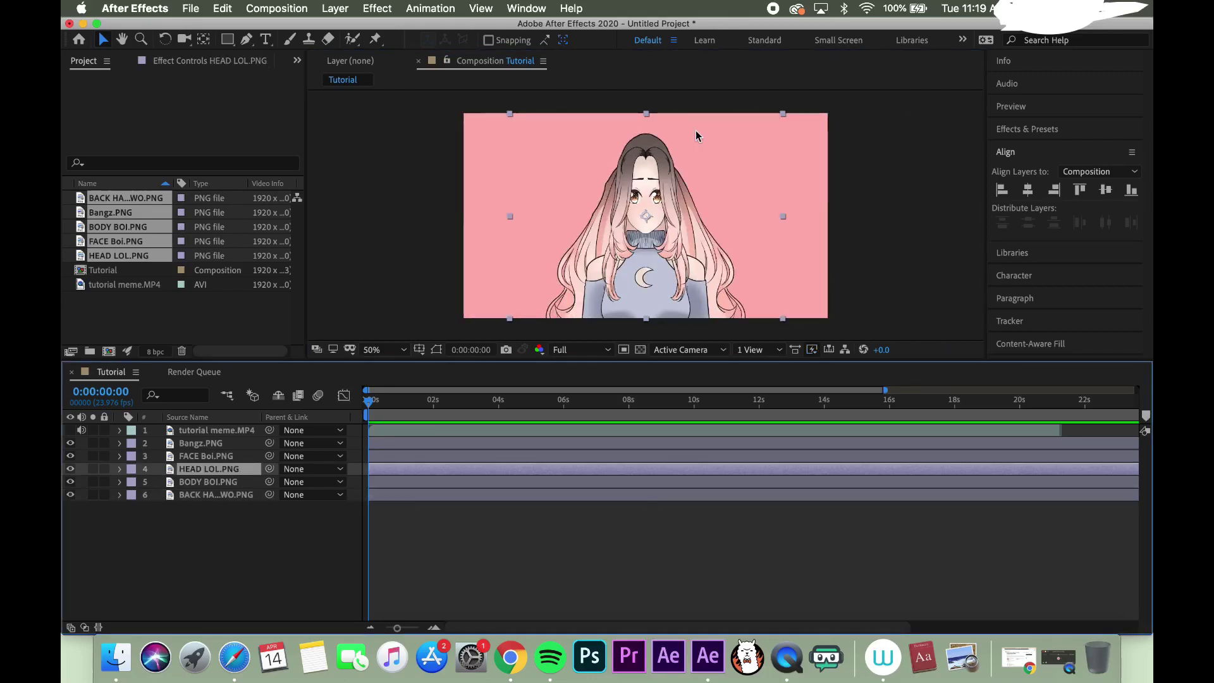
pyautogui.moveTo(509, 217); pyautogui.dragTo(465, 217)
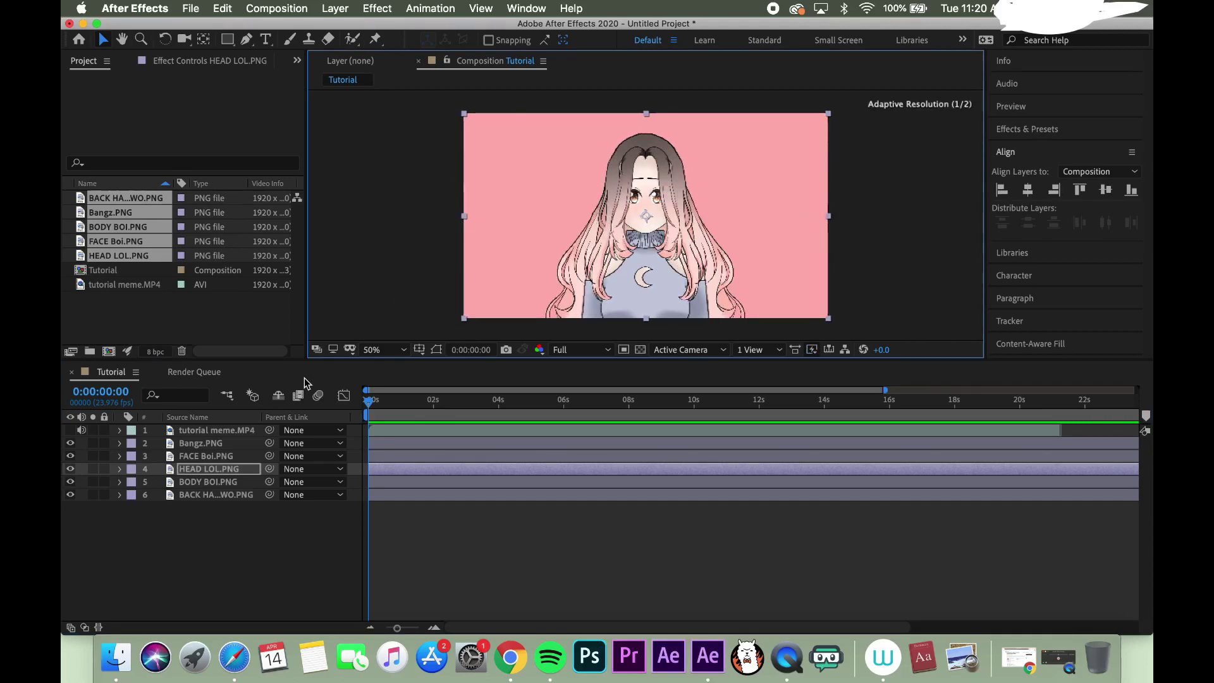
pyautogui.press('super+Up')
pyautogui.moveTo(509, 216); pyautogui.dragTo(466, 216)
pyautogui.press('super+Up')
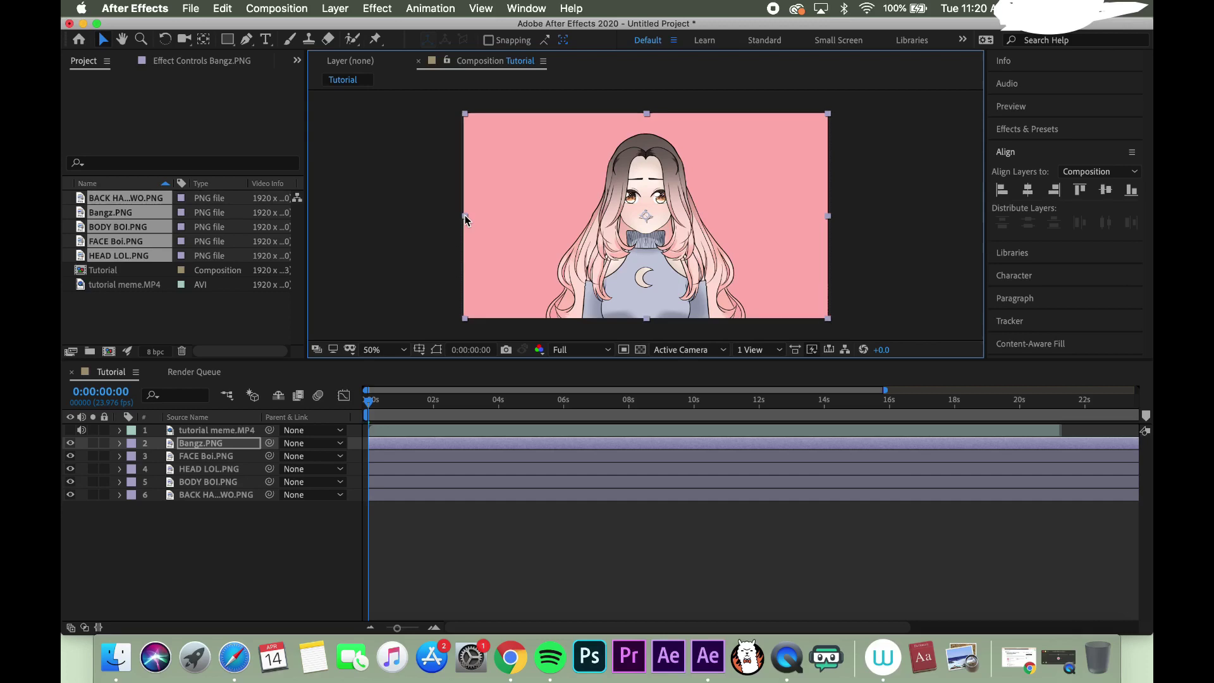
pyautogui.press('space')
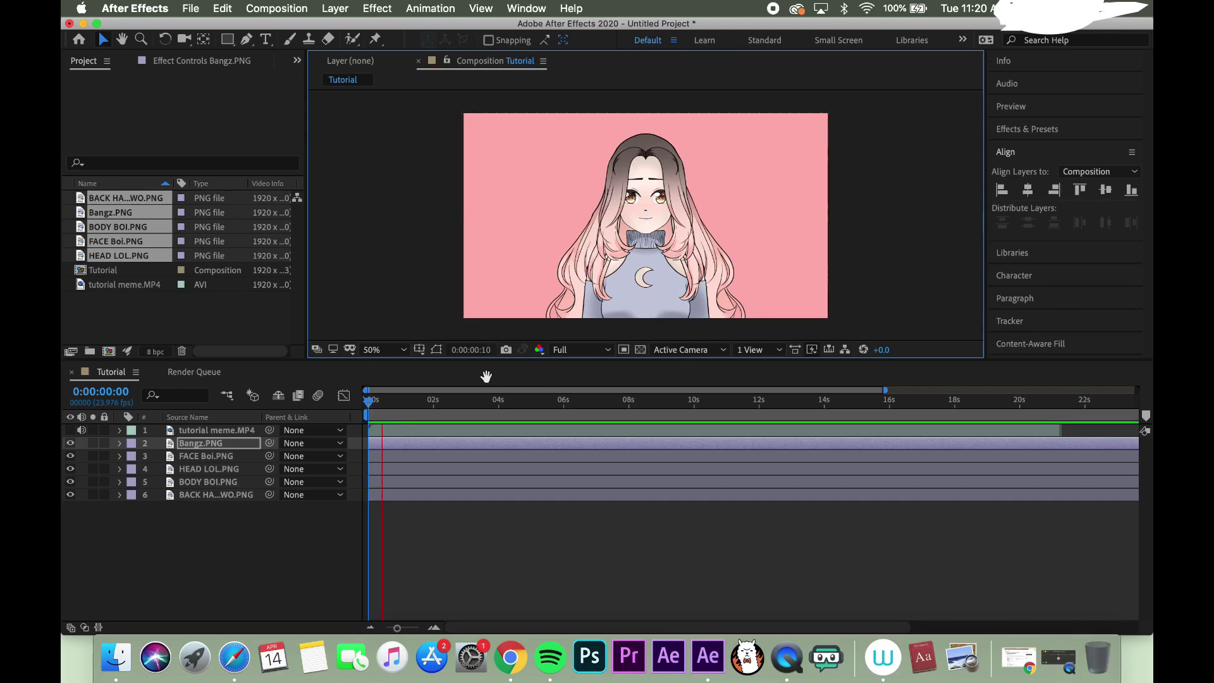
# Parent Bangz and the back hair to HEAD LOL, HEAD LOL to BODY BOI, then preview the rig.
pyautogui.click(353, 408)
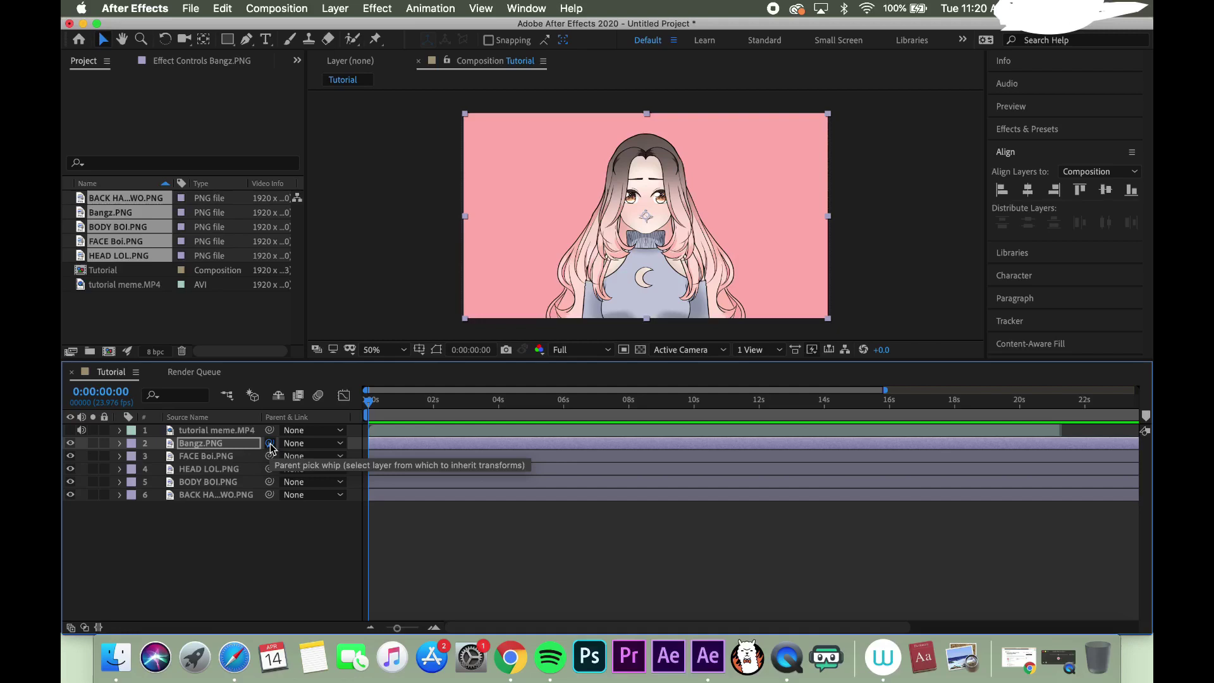
pyautogui.moveTo(275, 447); pyautogui.dragTo(271, 483)
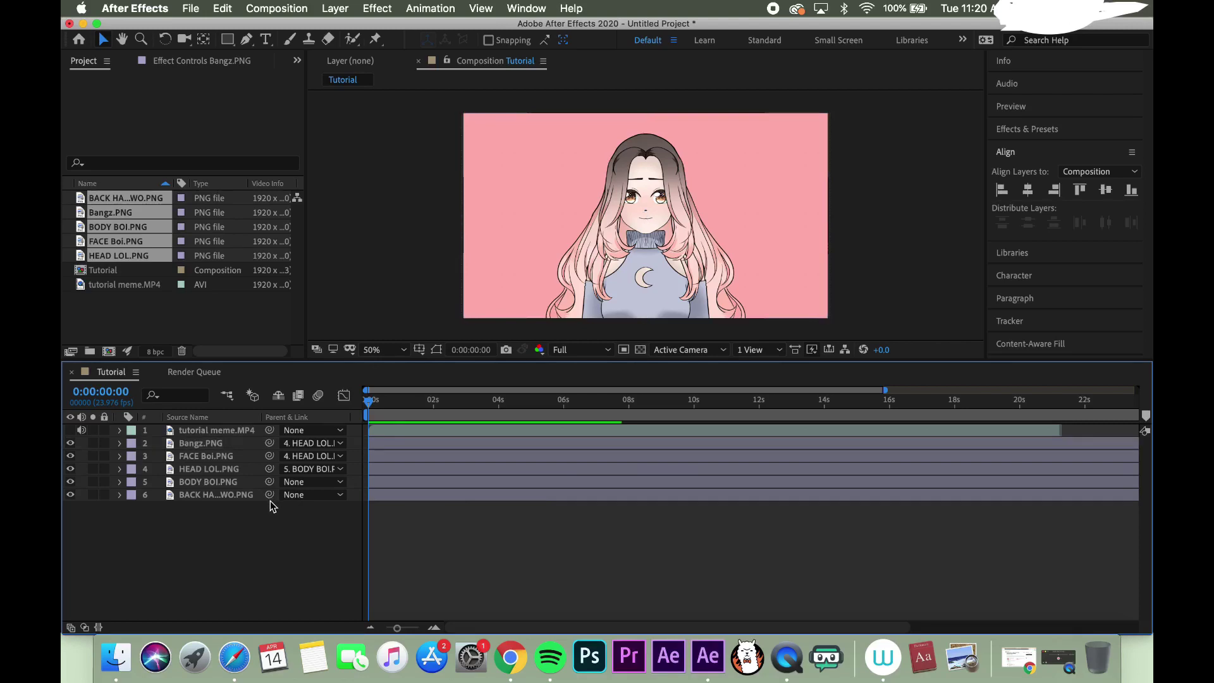
pyautogui.moveTo(270, 495); pyautogui.dragTo(270, 473)
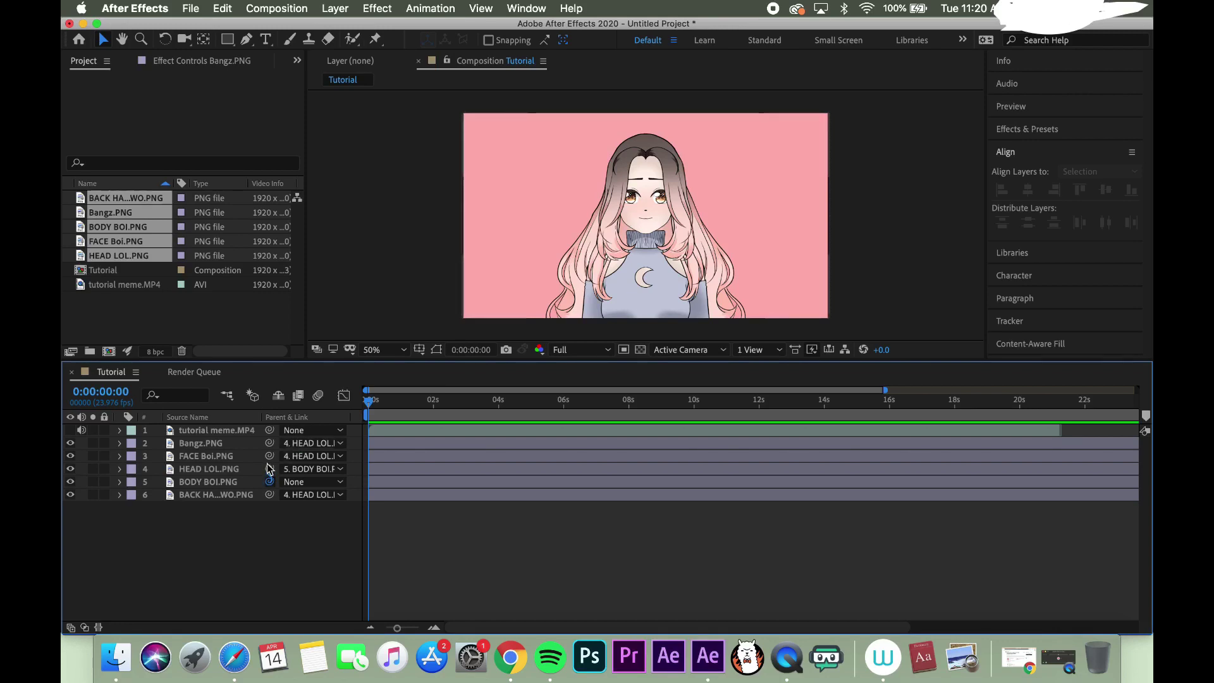
pyautogui.moveTo(271, 482)
pyautogui.mouseDown()
pyautogui.moveTo(223, 472)
pyautogui.moveTo(266, 484)
pyautogui.mouseUp()
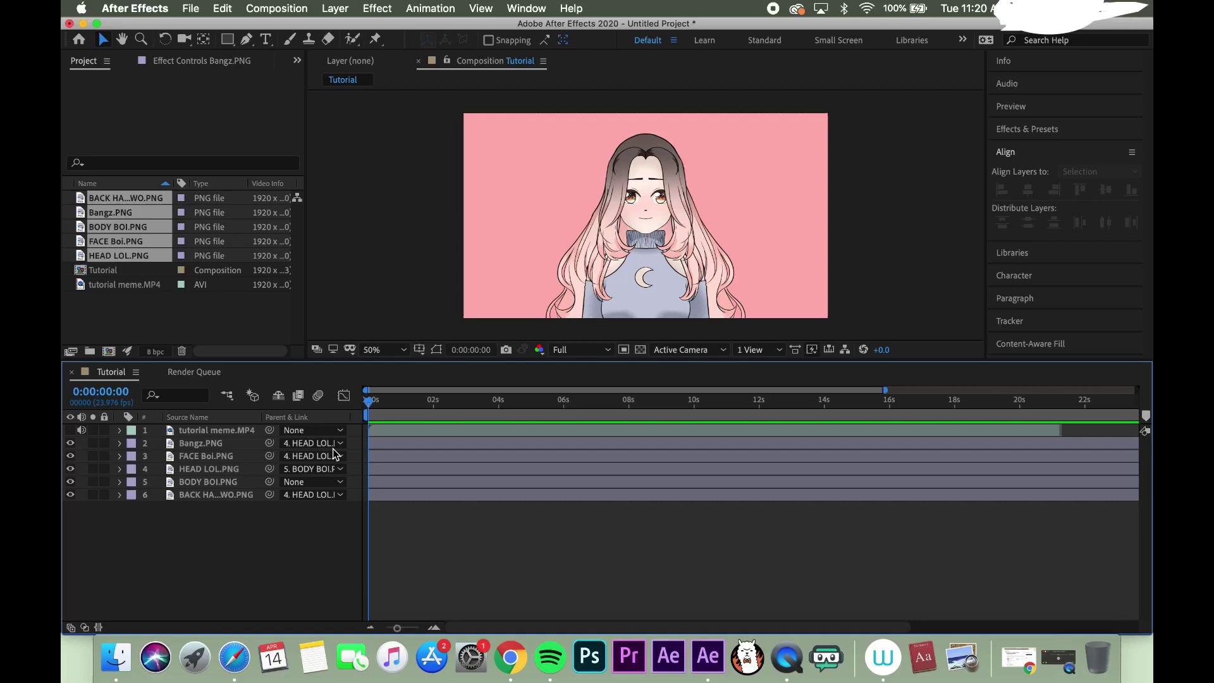
pyautogui.press('space')
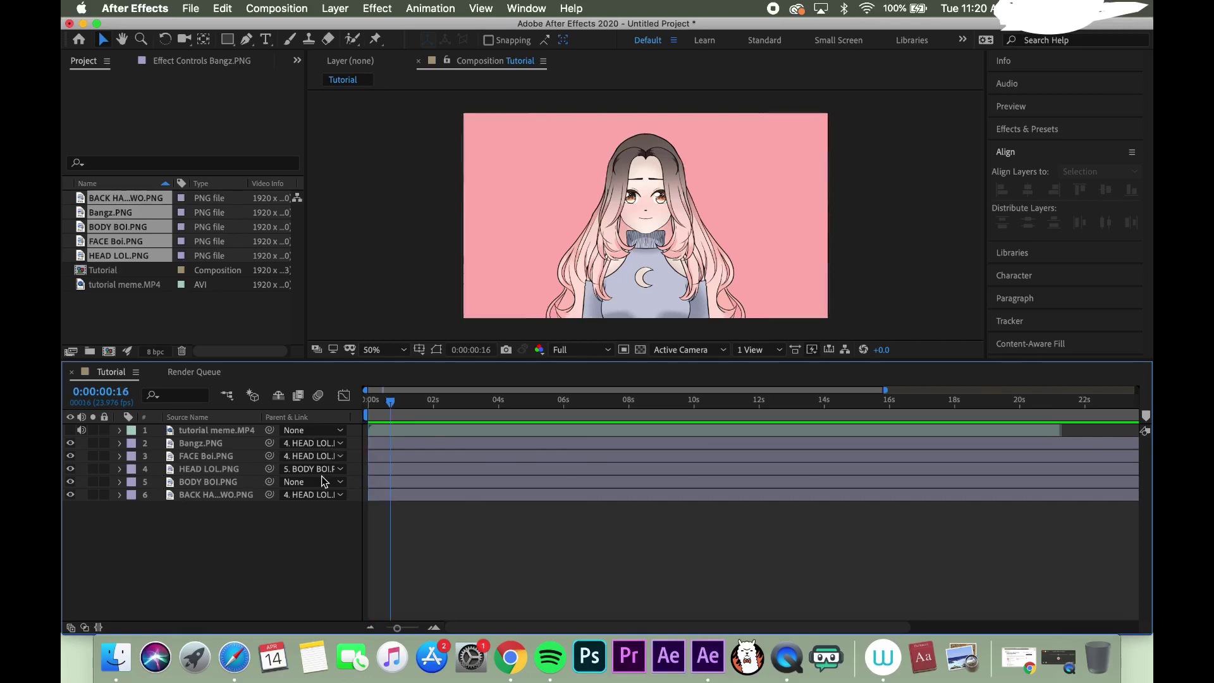
# Reveal HEAD LOL's Transform properties and select its Rotation value.
pyautogui.click(120, 482)
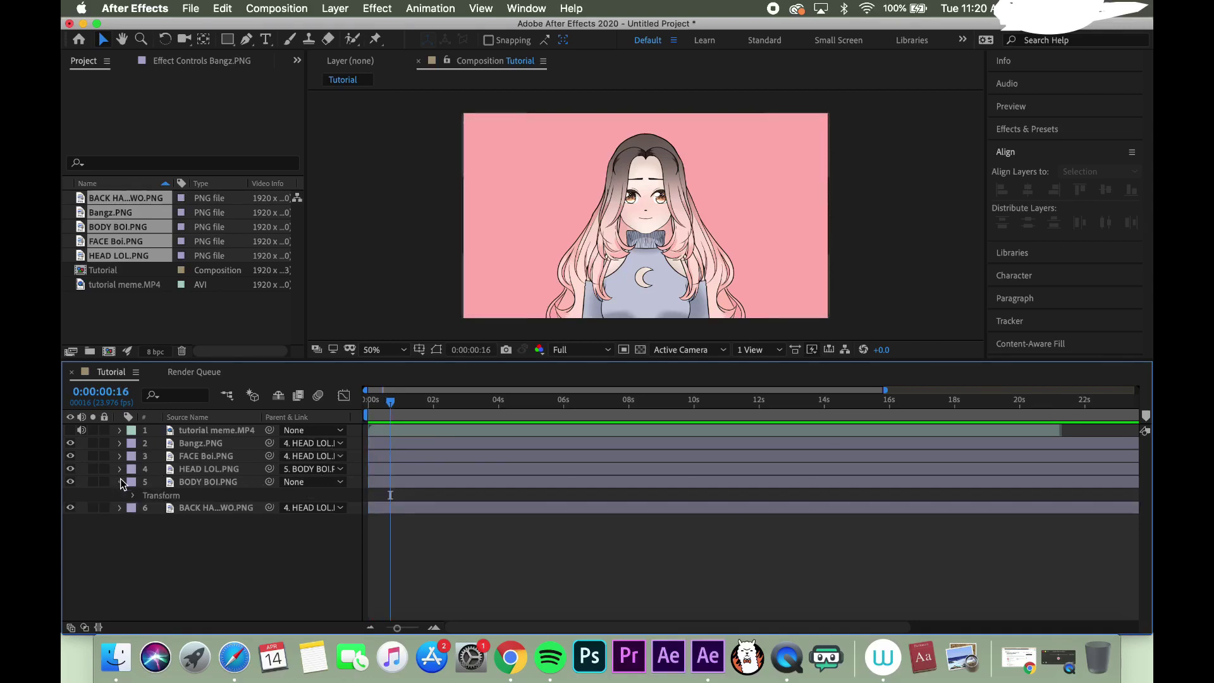
pyautogui.click(121, 482)
pyautogui.click(121, 470)
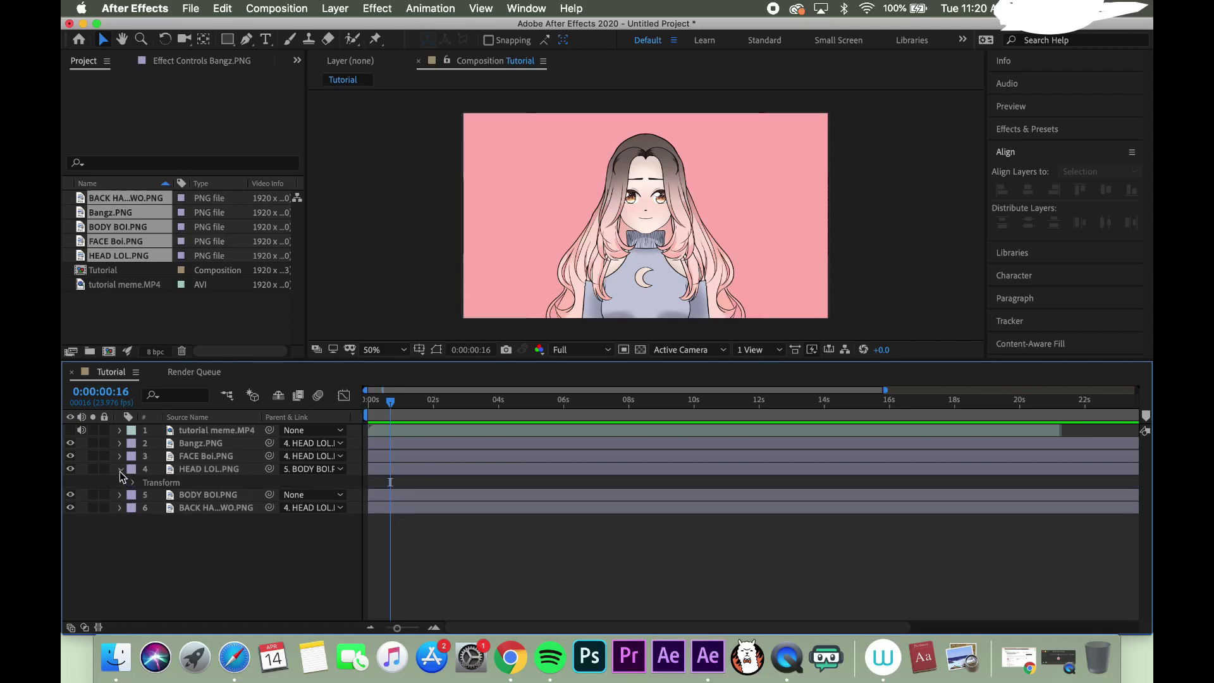
pyautogui.click(134, 483)
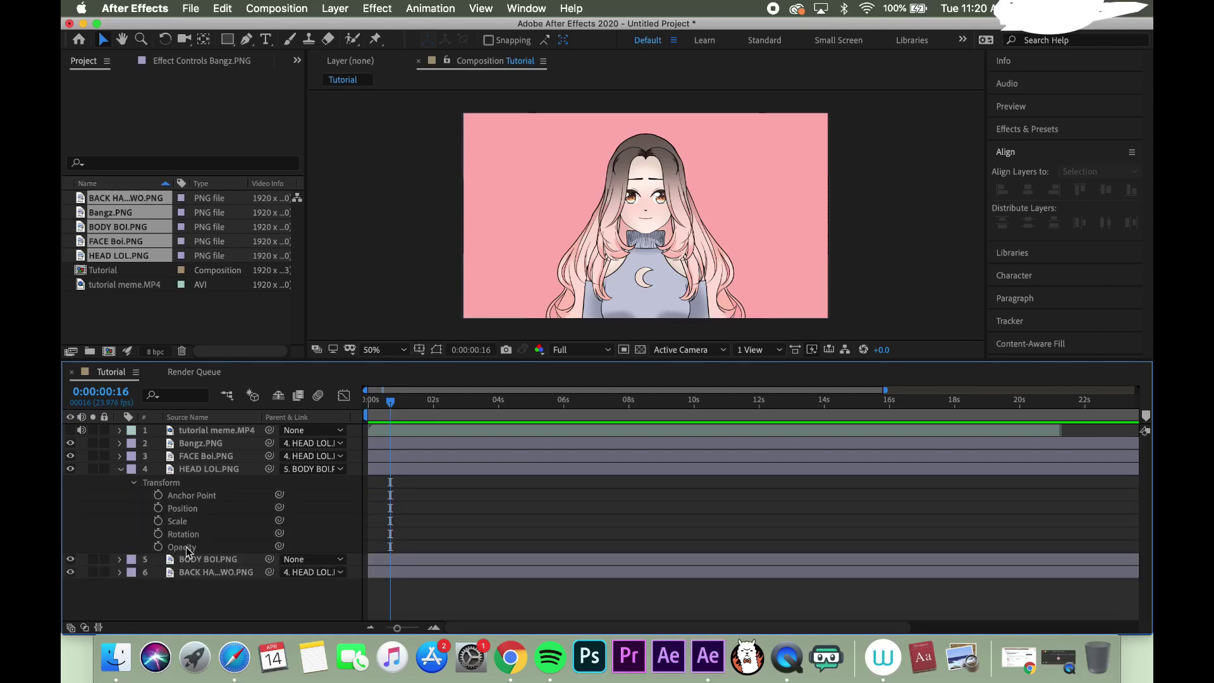
pyautogui.click(192, 535)
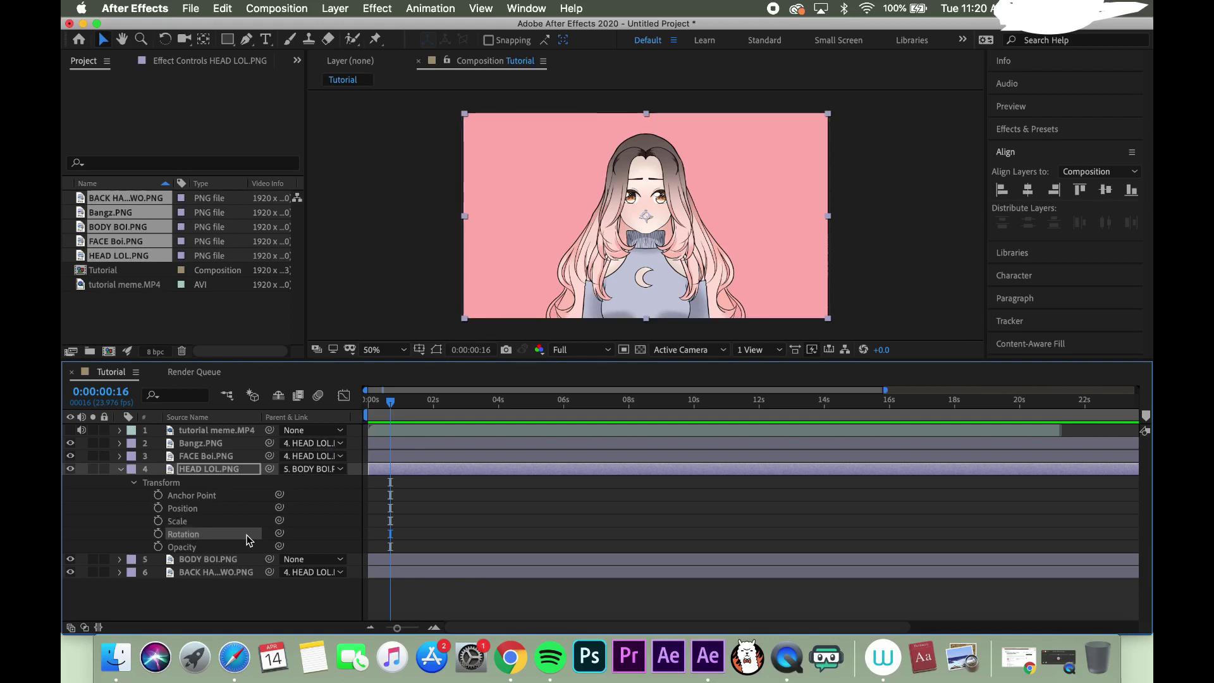
pyautogui.click(71, 628)
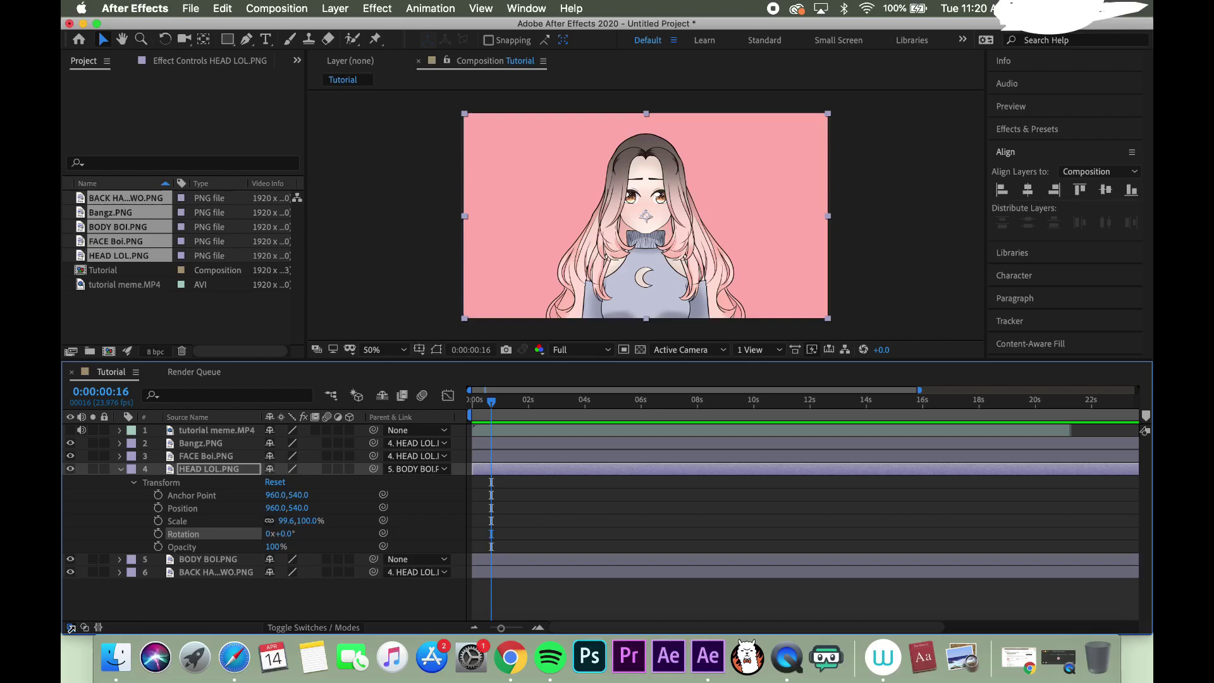
# Test-rotate the head, undo back to 0°, collapse its properties and enlarge the viewer.
pyautogui.moveTo(285, 535); pyautogui.dragTo(274, 536)
pyautogui.press('super+z')
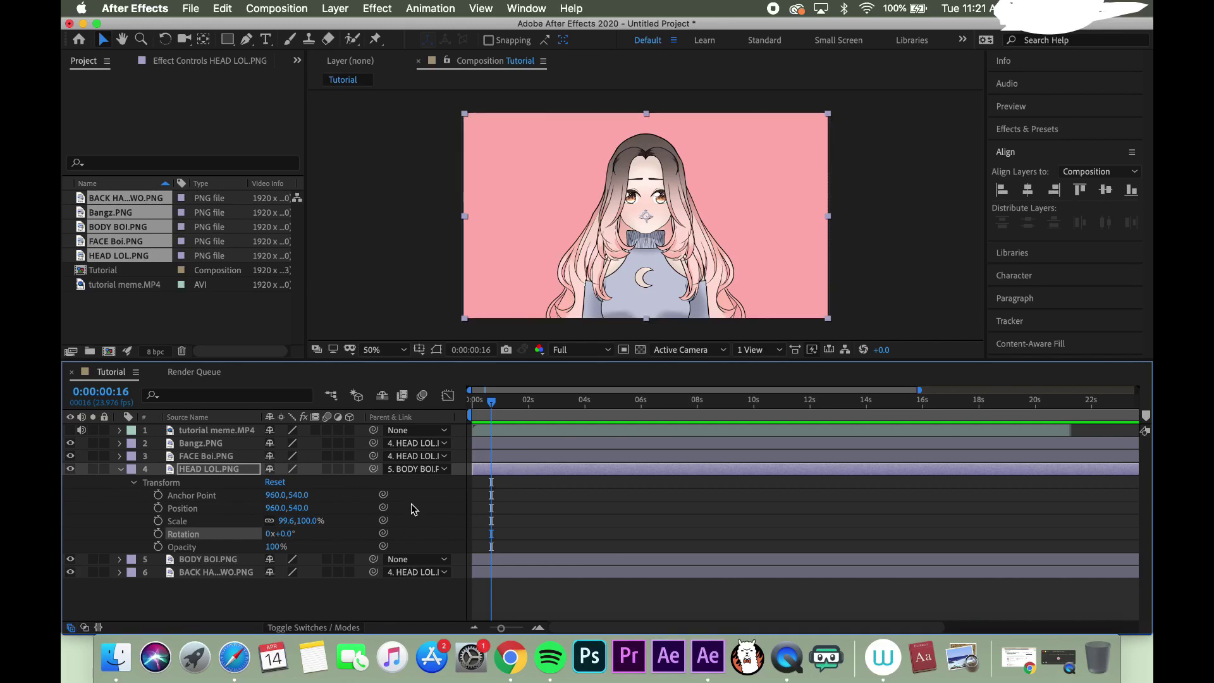
pyautogui.click(121, 469)
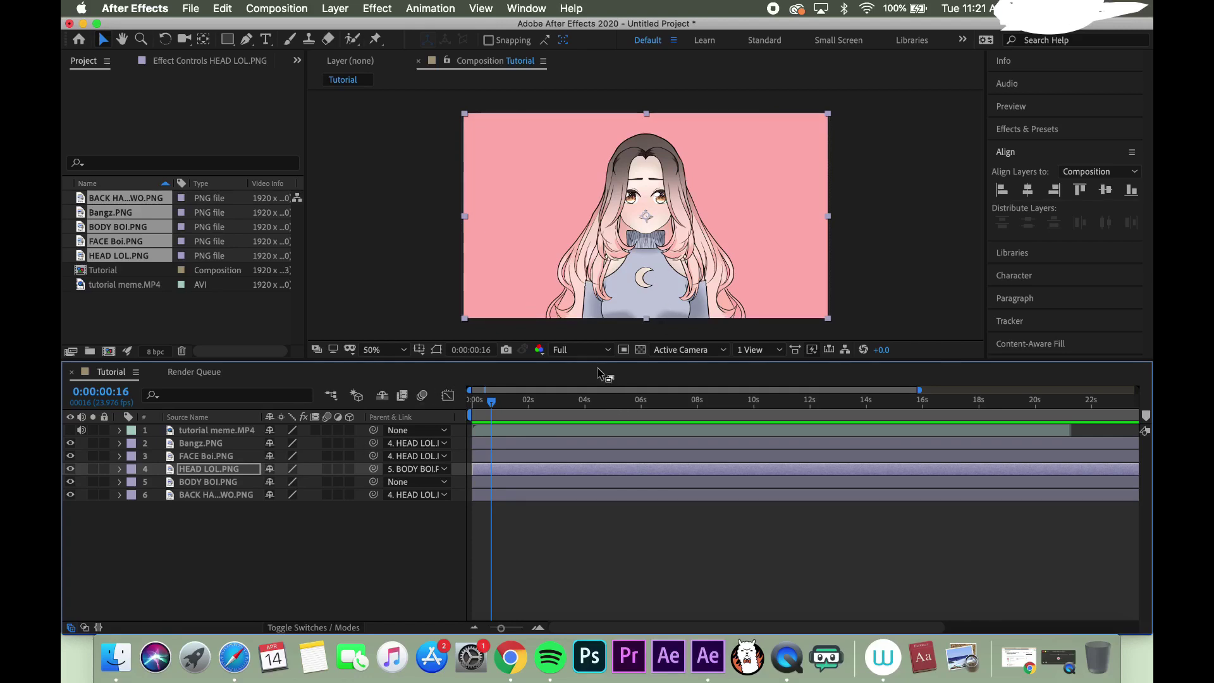
pyautogui.moveTo(587, 360); pyautogui.dragTo(589, 388)
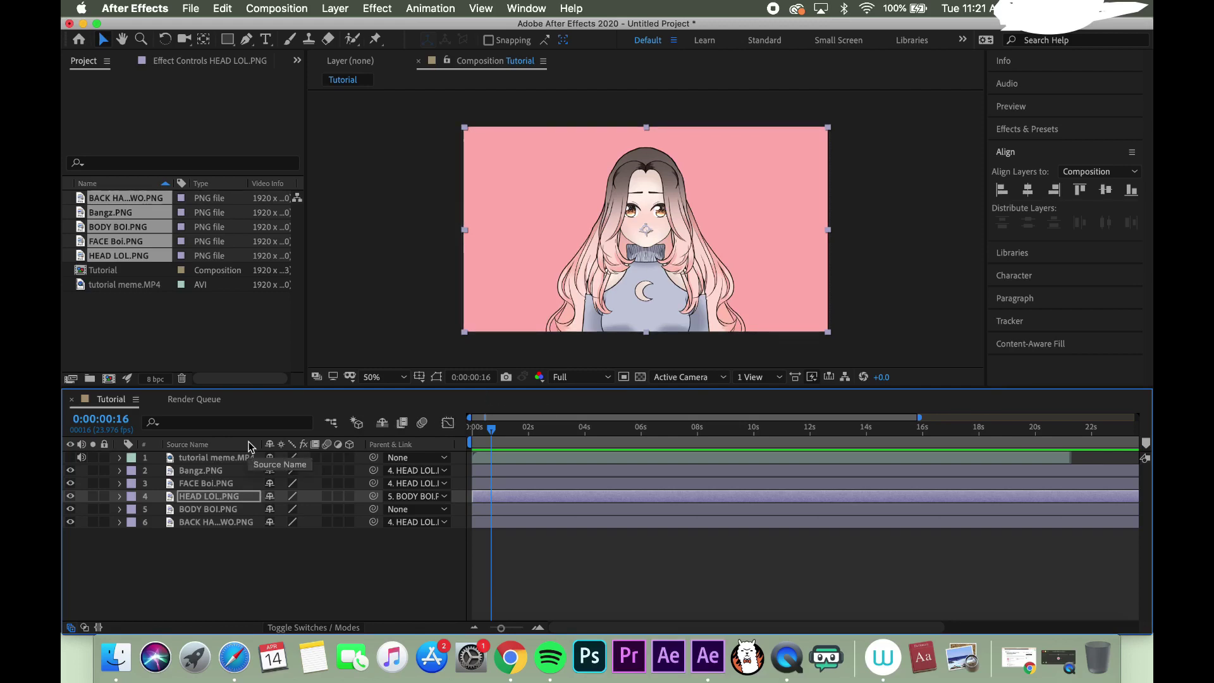
# Select Bangz with the Puppet Position Pin tool and zoom the viewer to 100% on the face.
pyautogui.click(212, 473)
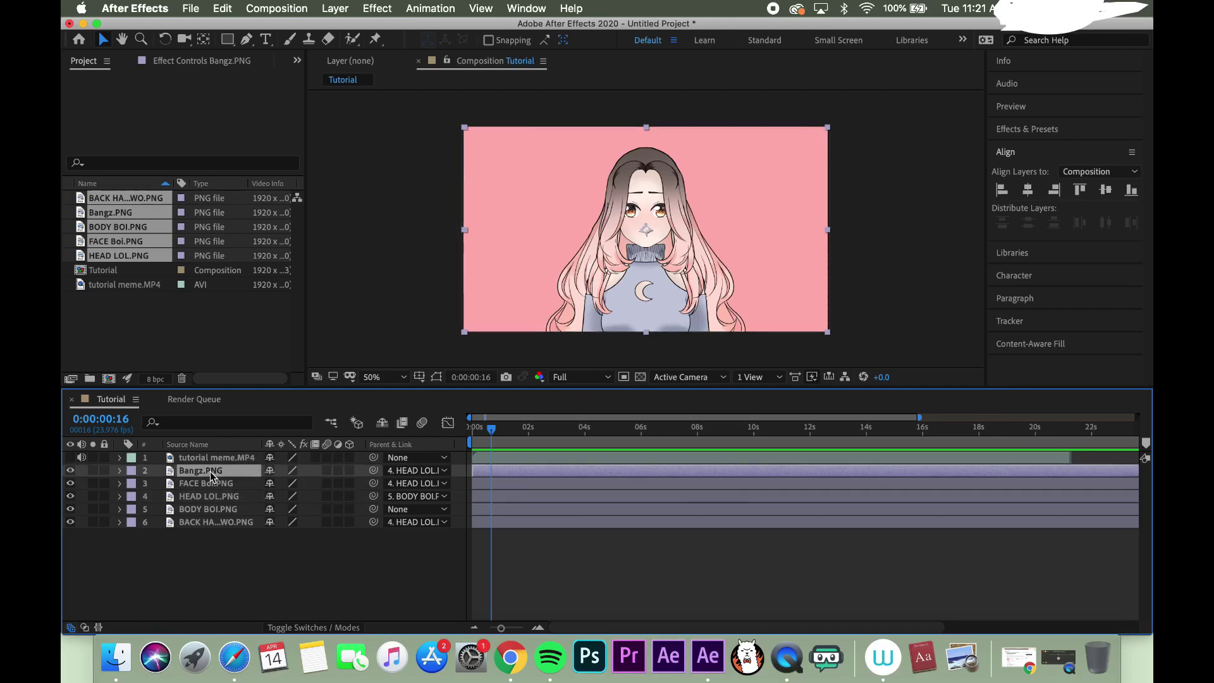
pyautogui.click(375, 40)
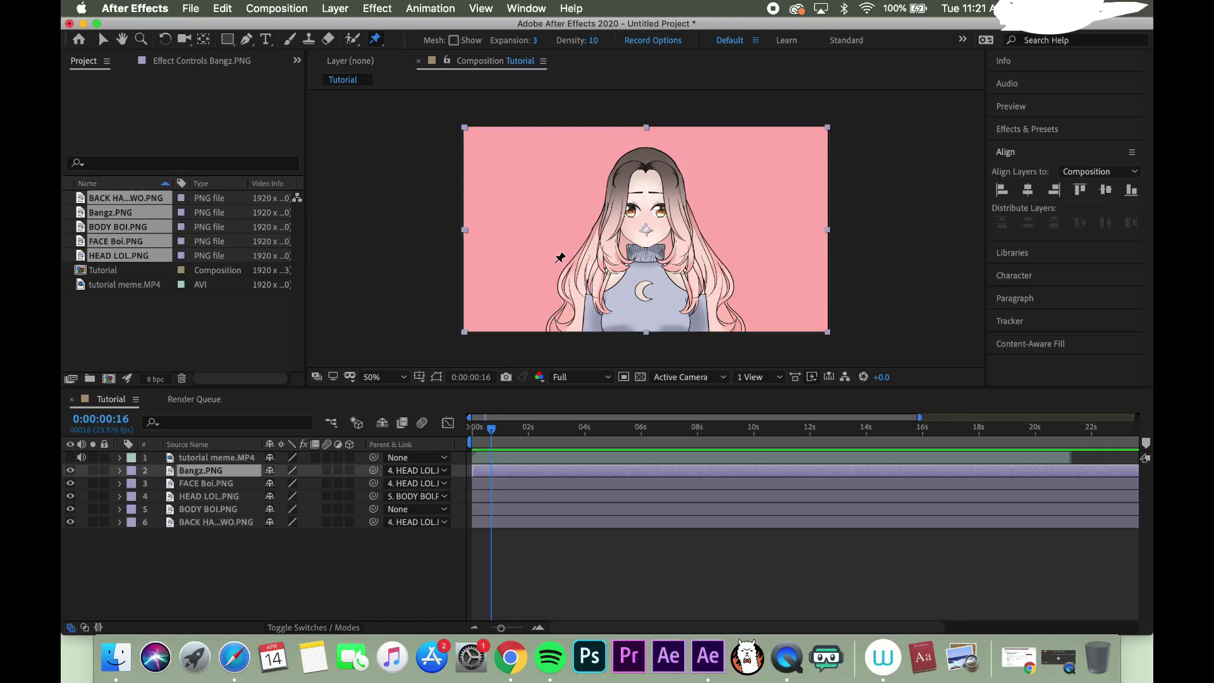
pyautogui.scroll(5, 560, 257)
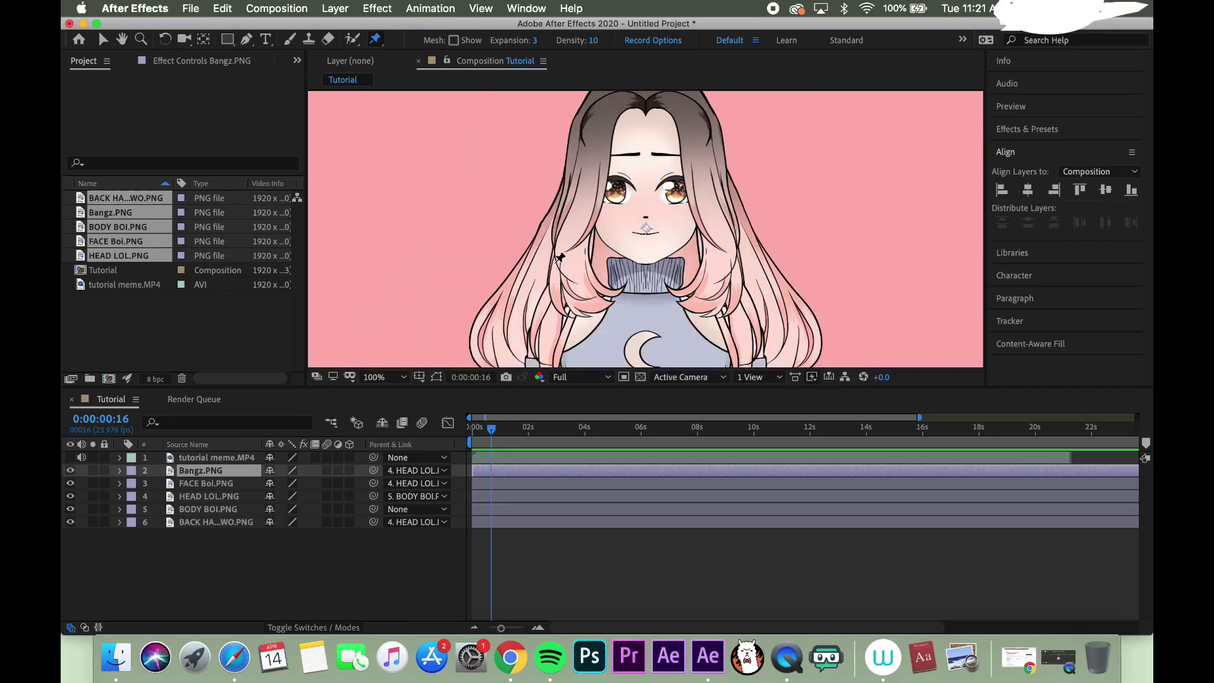
pyautogui.press('h')
pyautogui.moveTo(816, 187)
pyautogui.mouseDown()
pyautogui.moveTo(802, 208)
pyautogui.moveTo(799, 181)
pyautogui.mouseUp()
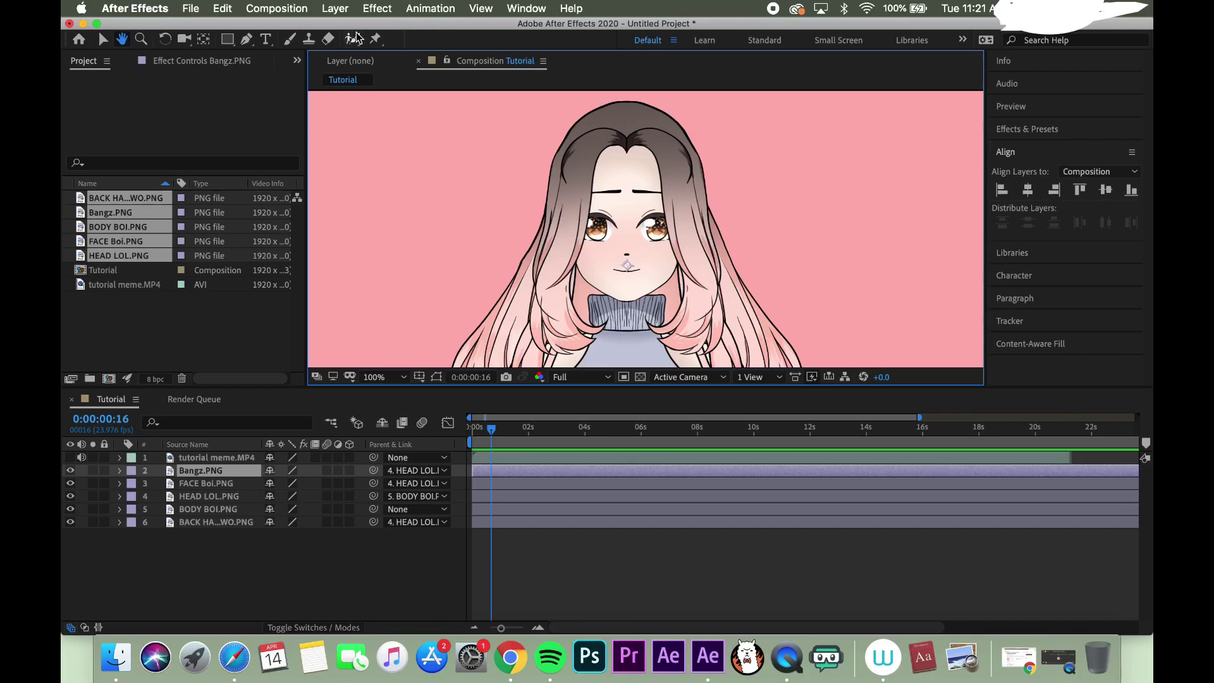
pyautogui.click(376, 39)
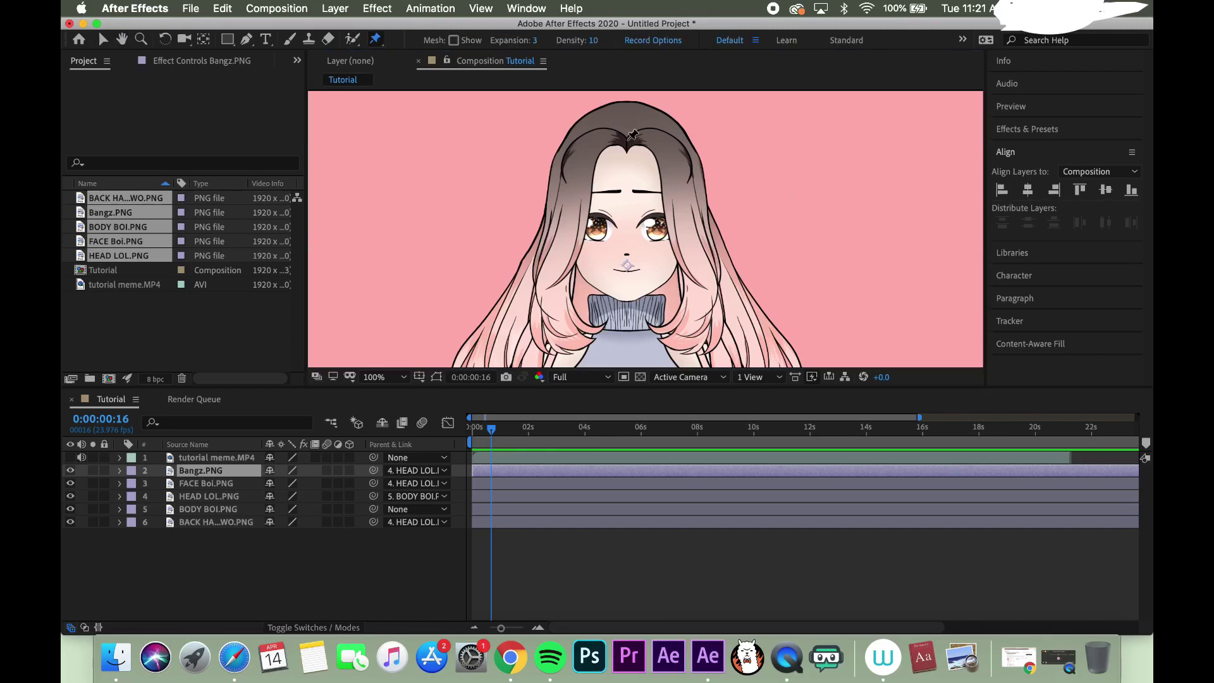
# Pin the bangs at the top, beside each eye, and at both lower hair ends.
pyautogui.click(627, 142)
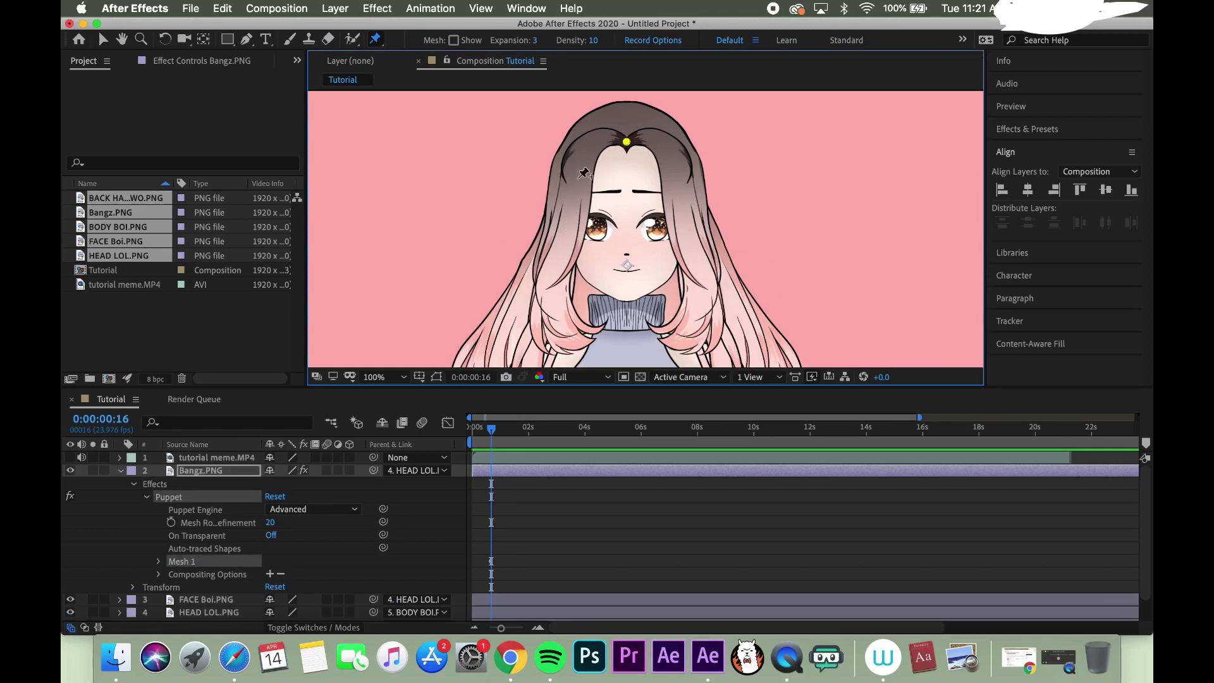
pyautogui.click(564, 228)
pyautogui.click(688, 229)
pyautogui.click(571, 347)
pyautogui.click(686, 348)
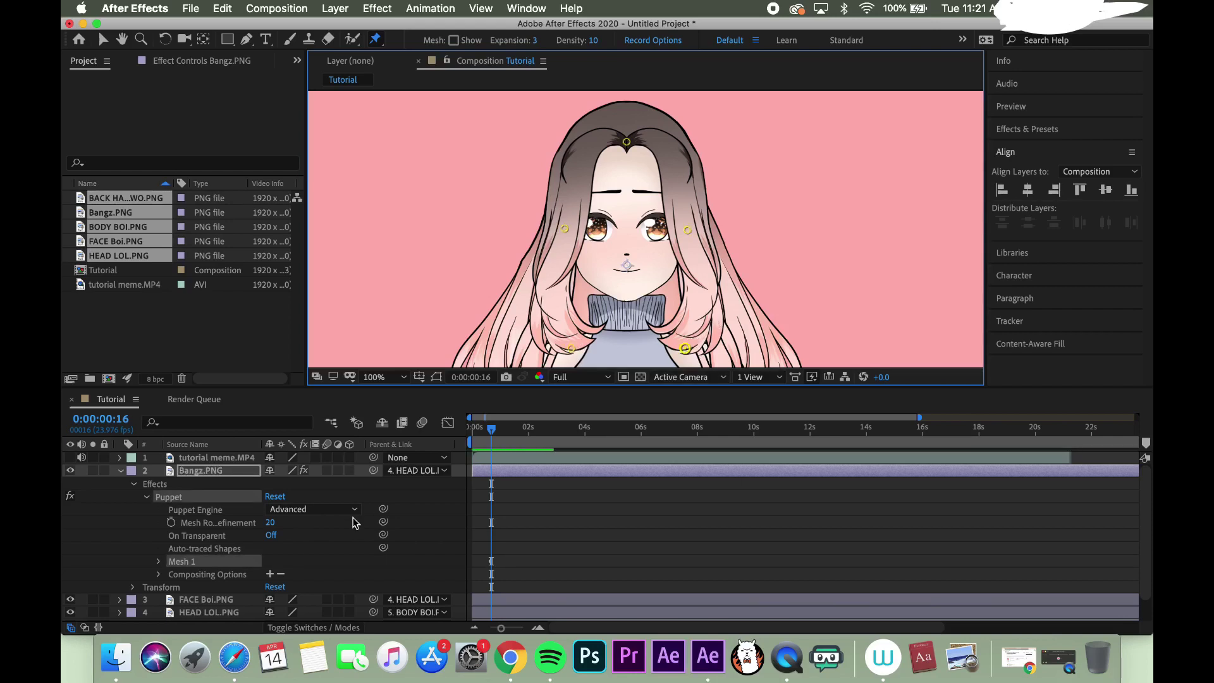
# Zoom the viewer and timeline, return to 0:00:00:00, and keyframe Mesh Refinement at 20.
pyautogui.moveTo(491, 429); pyautogui.dragTo(473, 428)
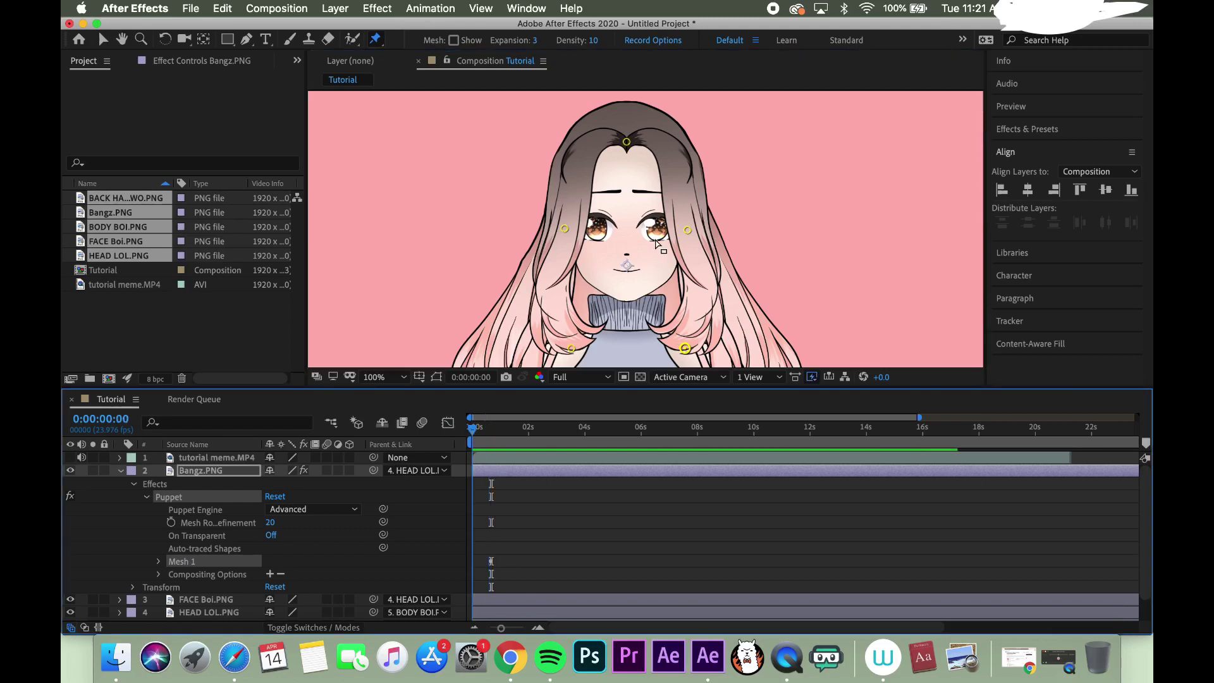
pyautogui.press(',')
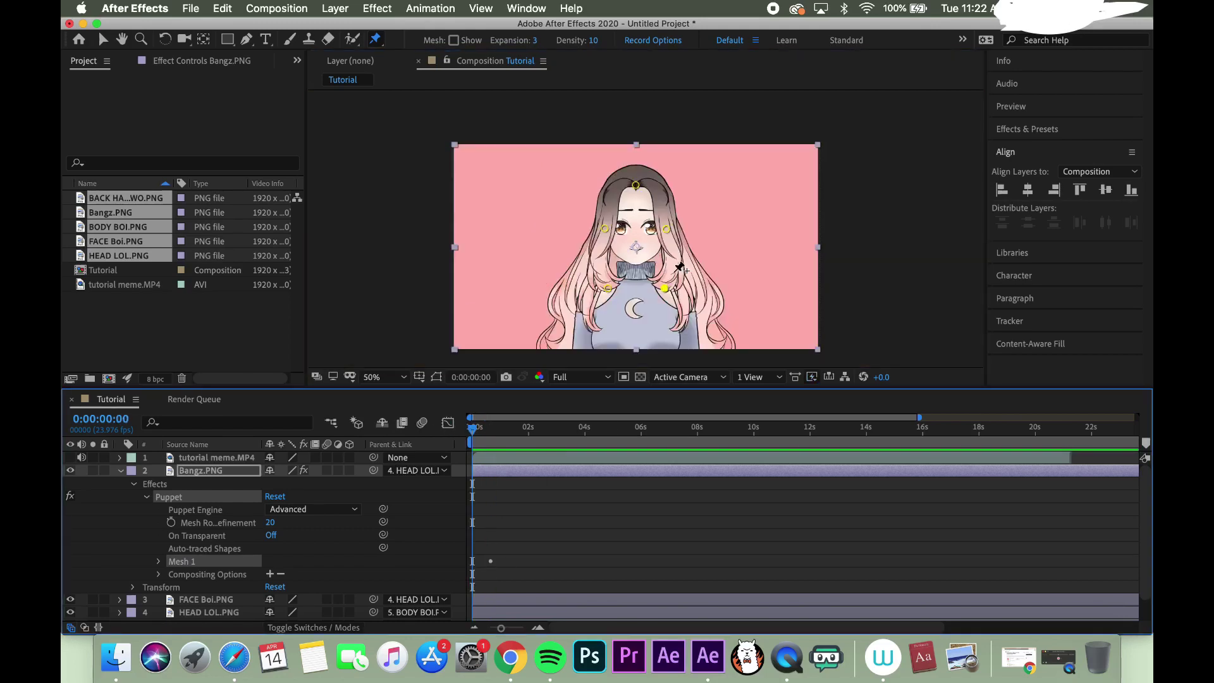
pyautogui.click(501, 435)
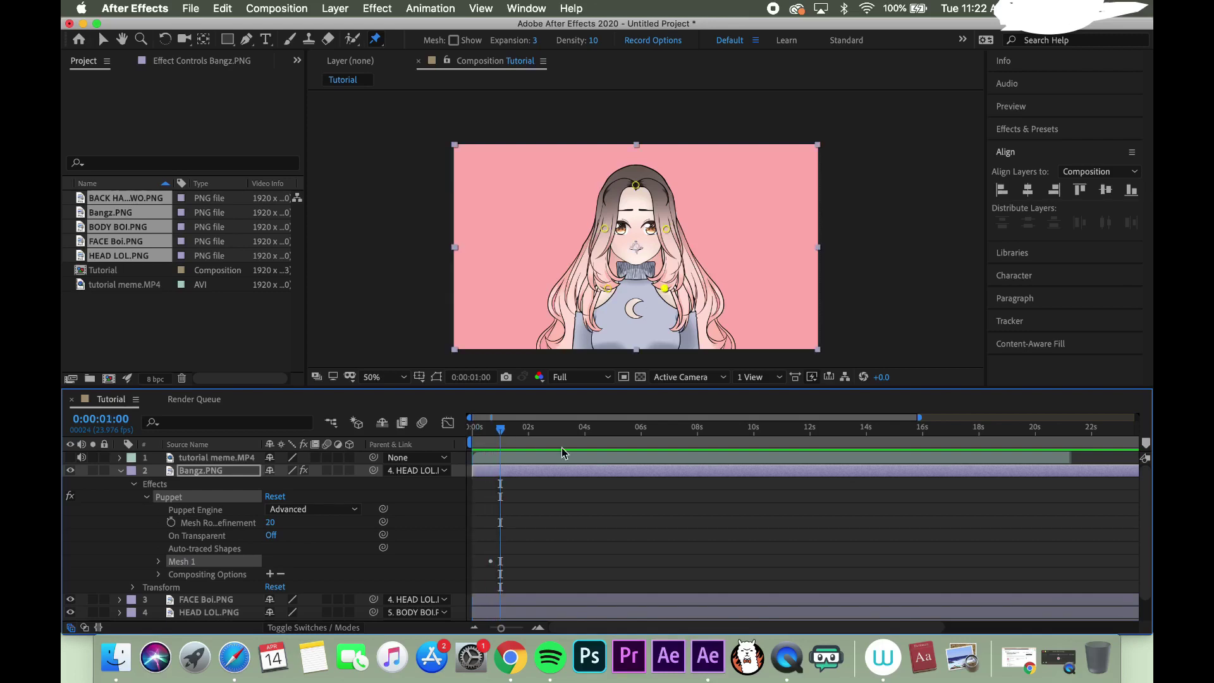
pyautogui.press('=')
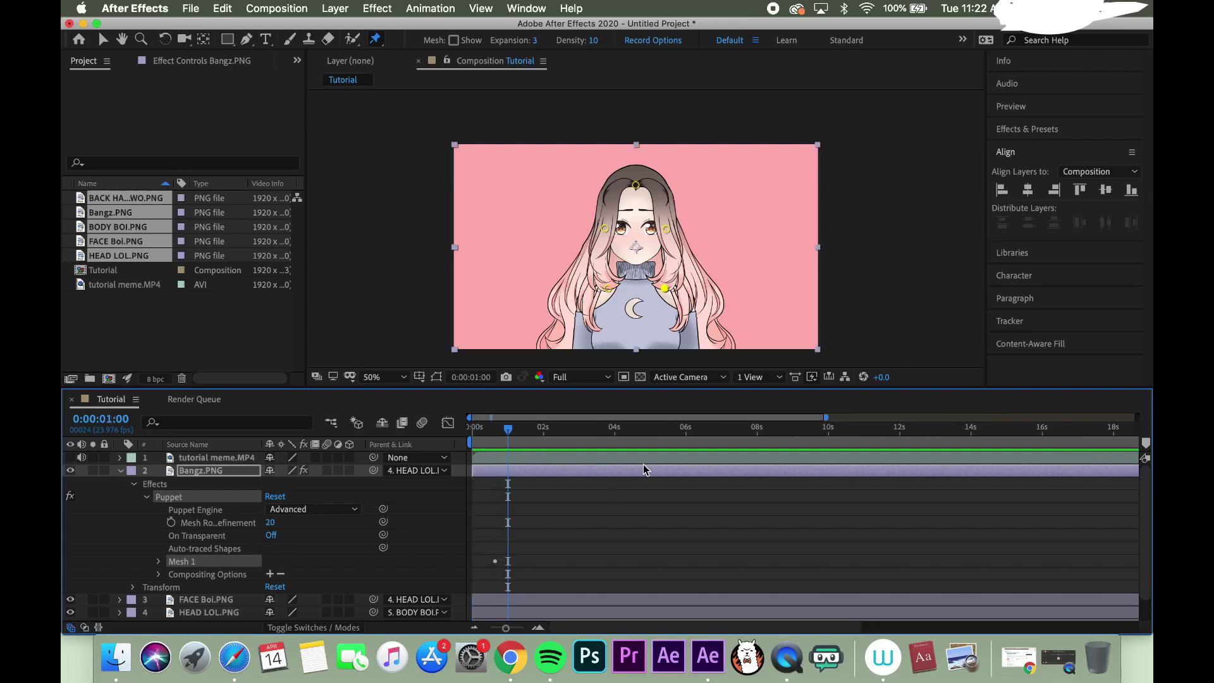
pyautogui.press('=')
pyautogui.press('=')
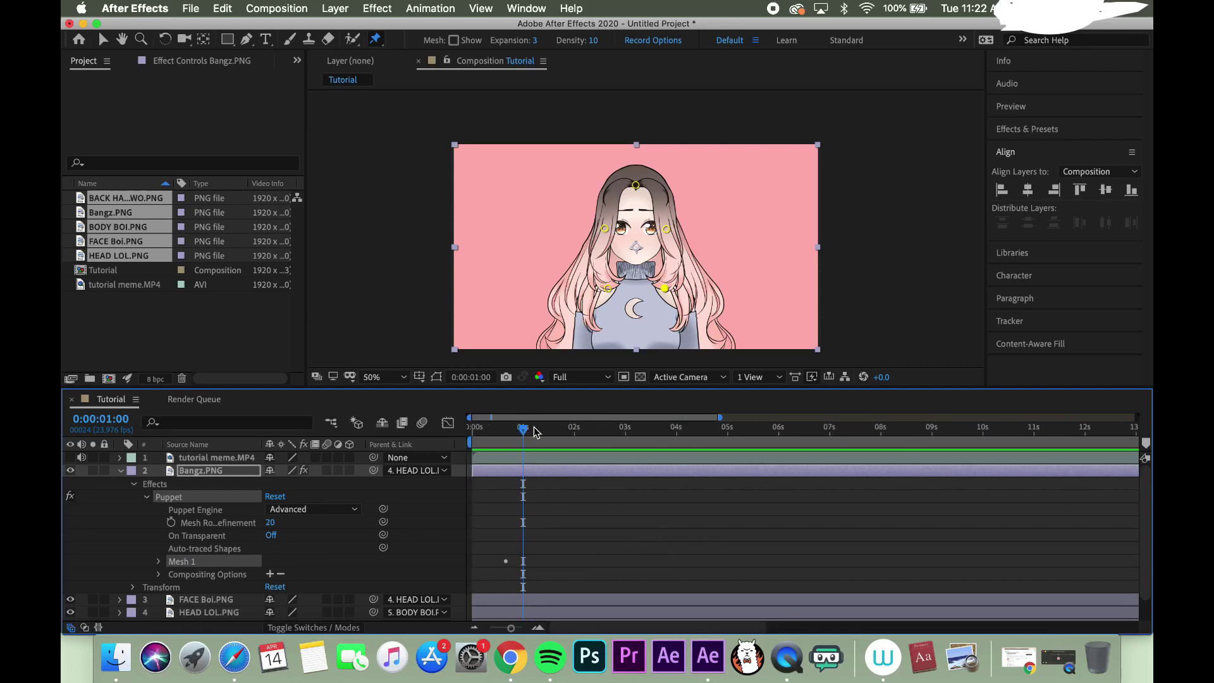
pyautogui.moveTo(534, 431)
pyautogui.mouseDown()
pyautogui.moveTo(472, 434)
pyautogui.moveTo(517, 437)
pyautogui.mouseUp()
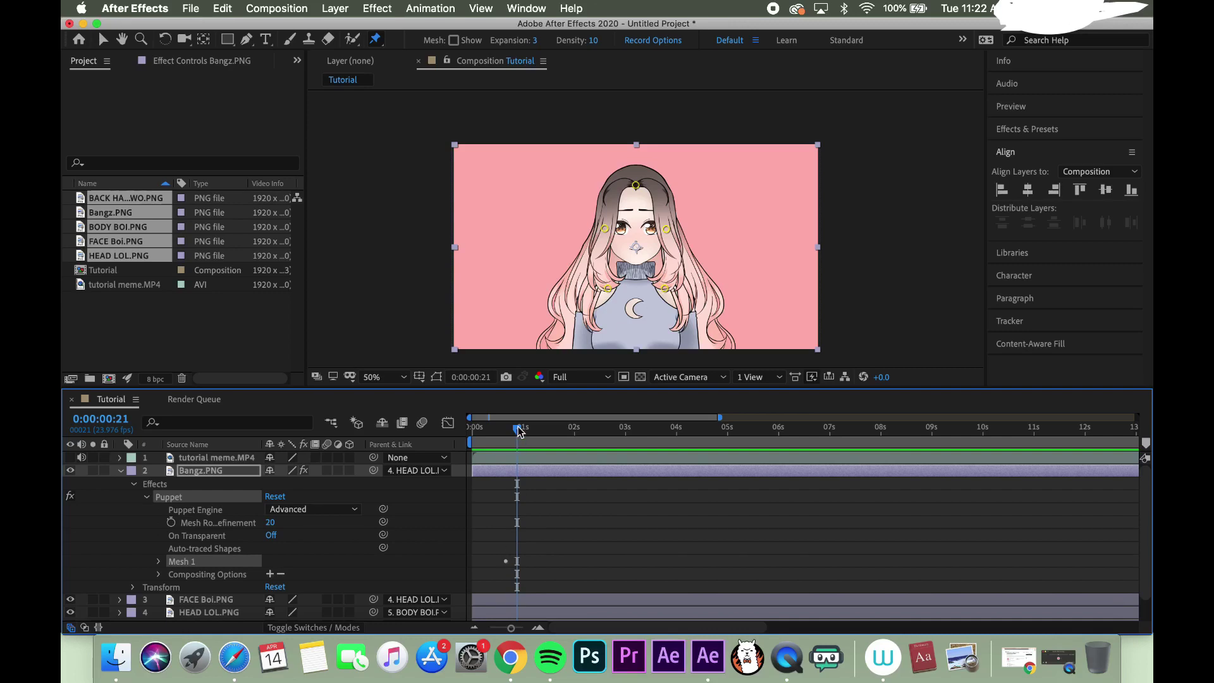
pyautogui.moveTo(518, 431); pyautogui.dragTo(506, 432)
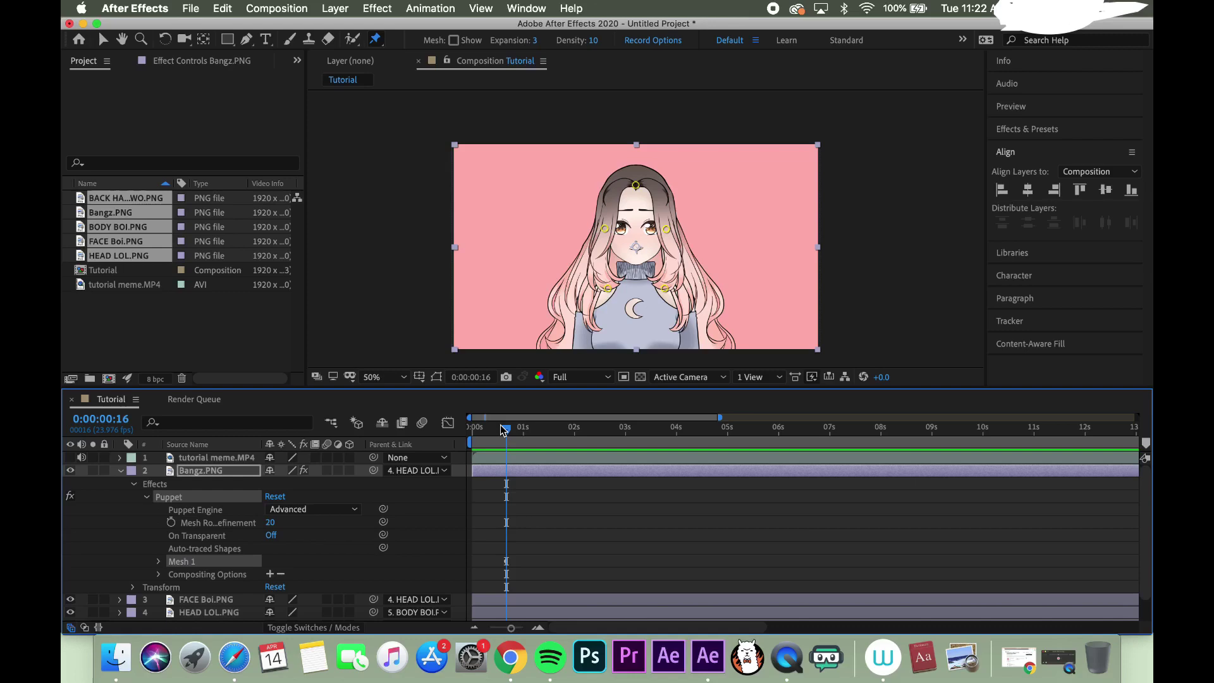
pyautogui.click(471, 431)
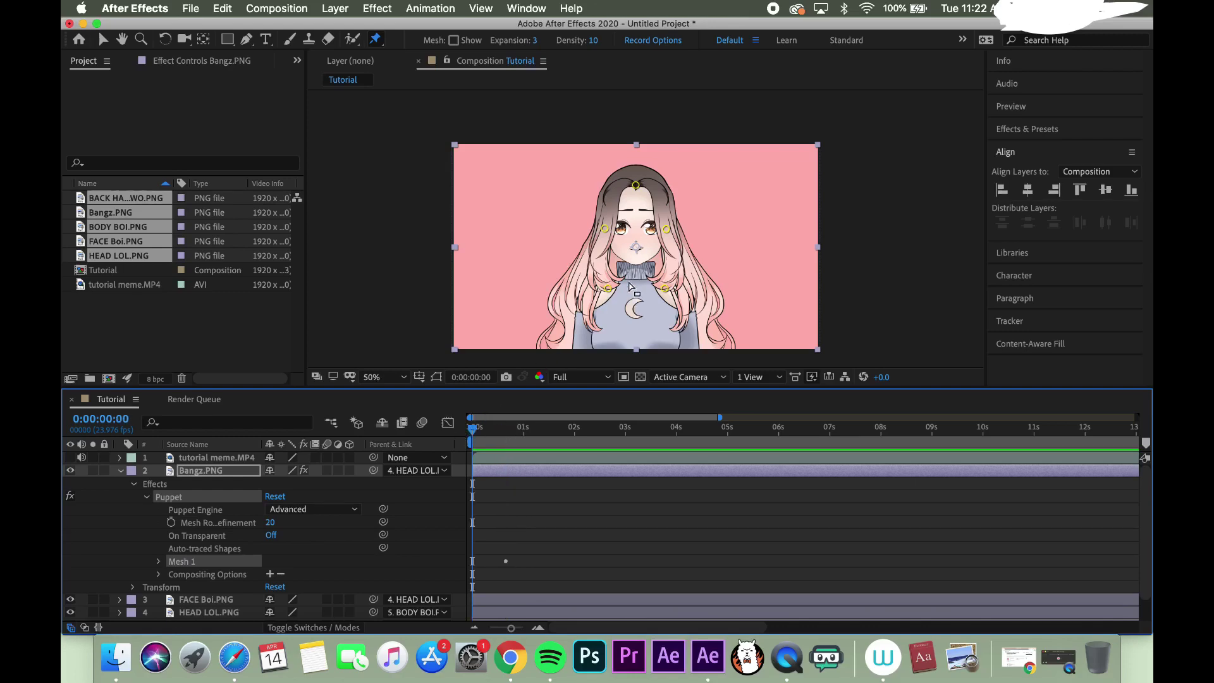
pyautogui.click(170, 522)
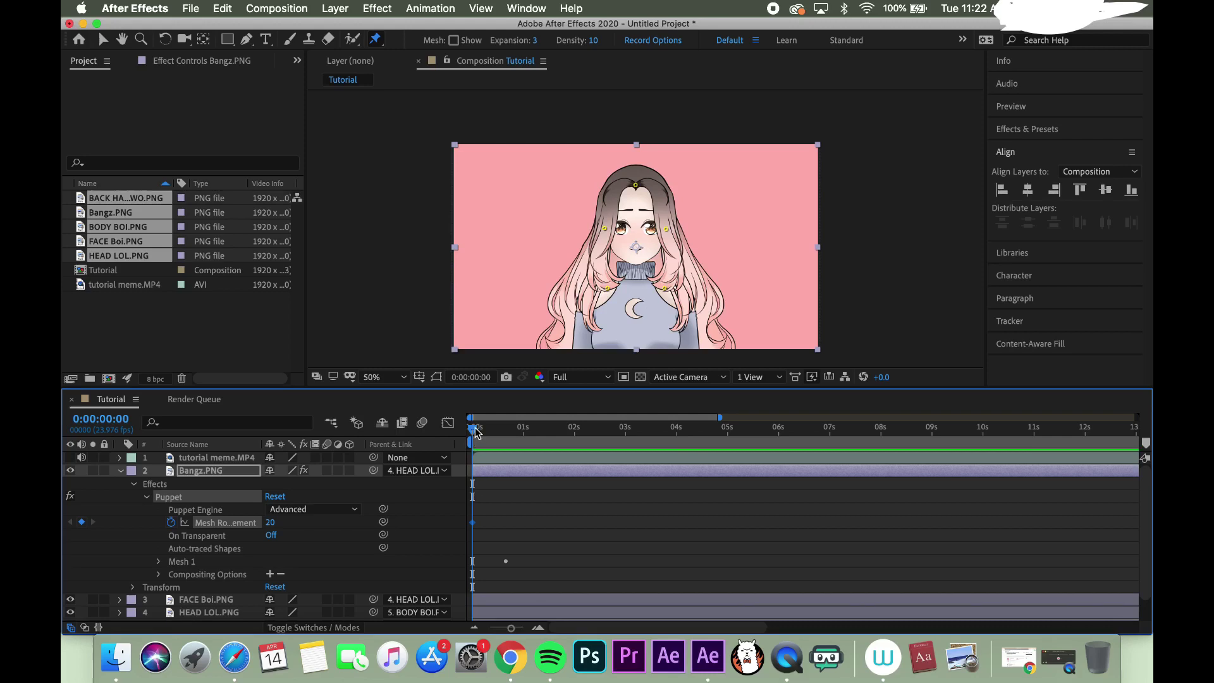
# At 0:00:00:23, shift both Bangz.PNG shoulder and eye pins left, then return to frame 0.
pyautogui.moveTo(475, 432); pyautogui.dragTo(523, 413)
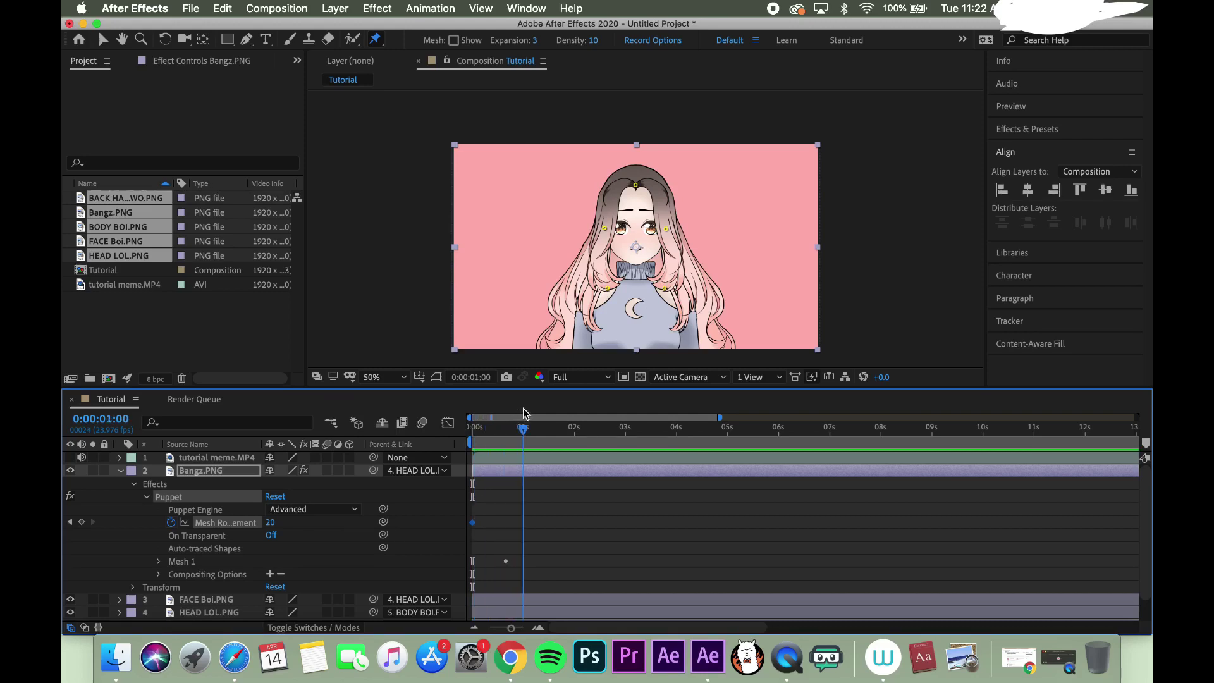
pyautogui.press('pageup')
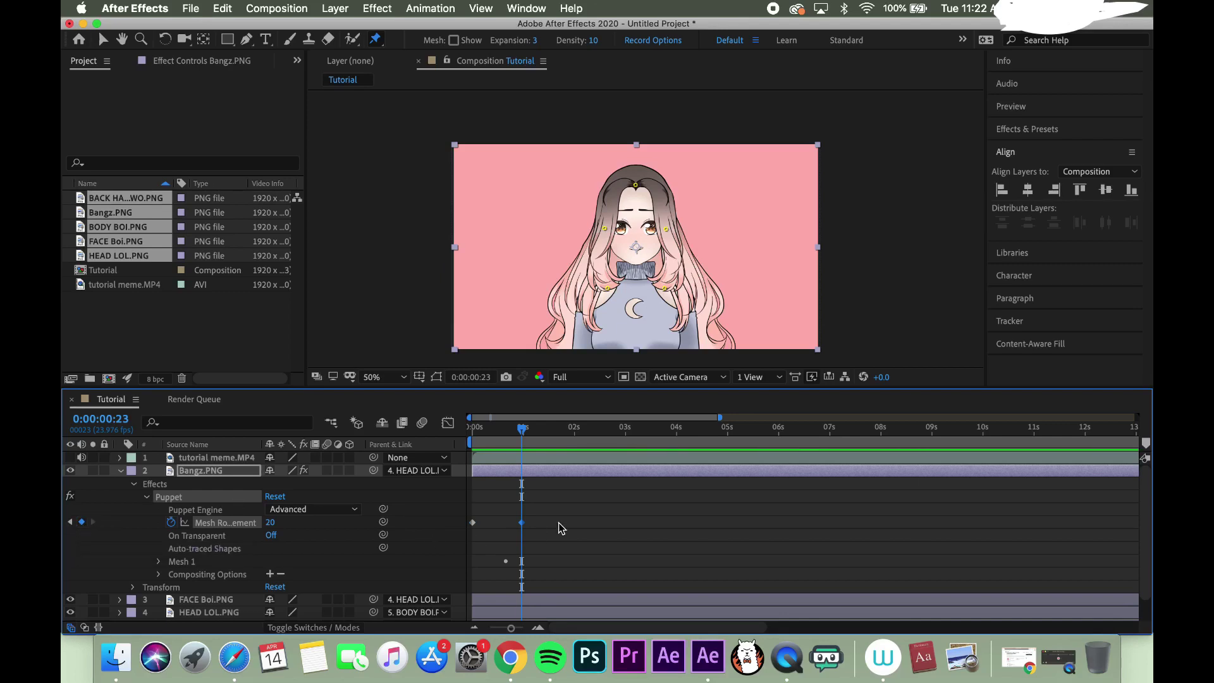
pyautogui.scroll(3, 559, 522)
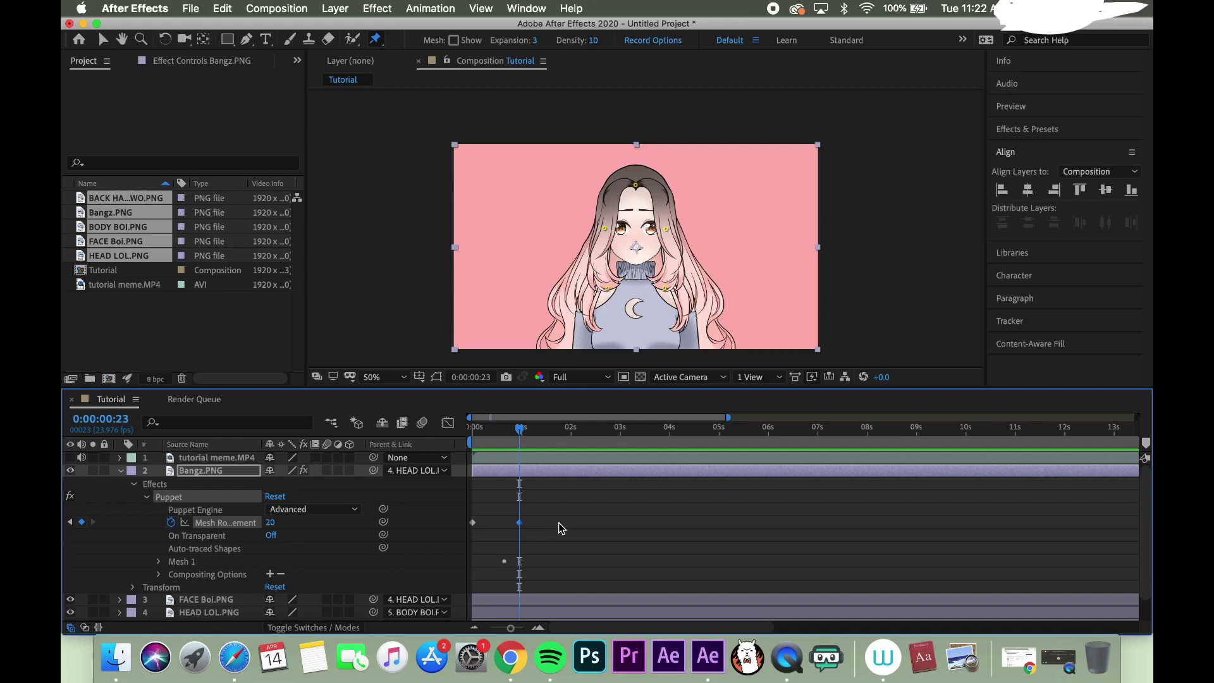
pyautogui.scroll(1, 559, 522)
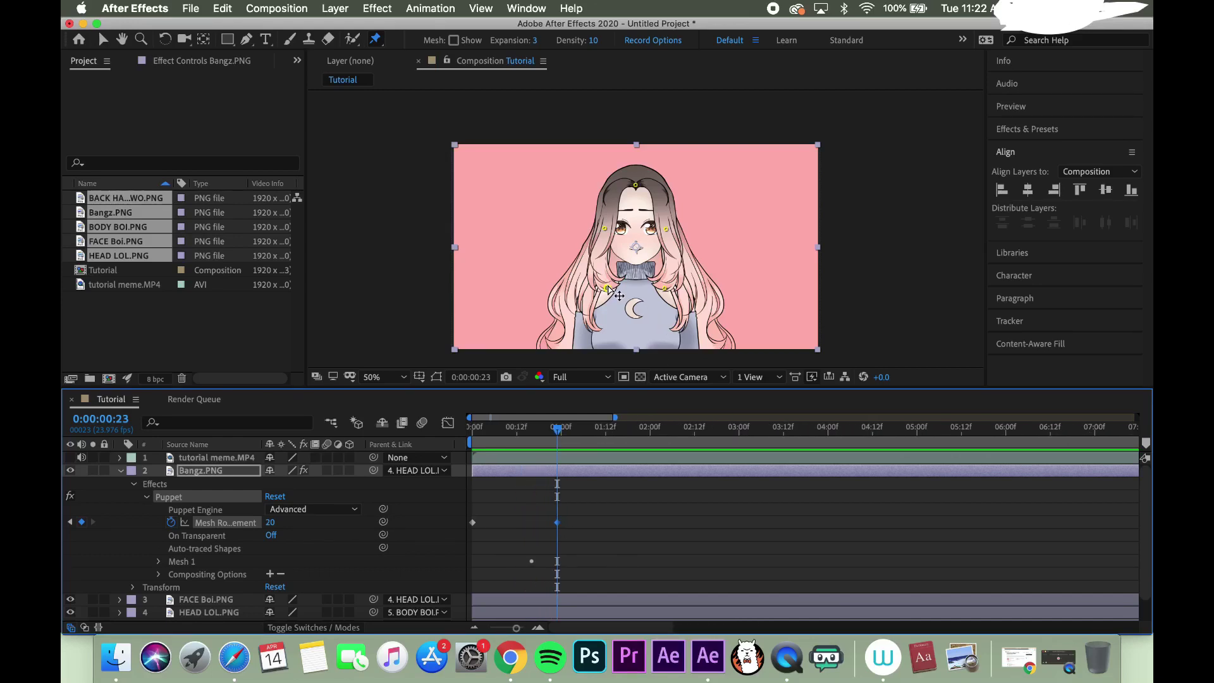
pyautogui.moveTo(606, 288); pyautogui.dragTo(596, 289)
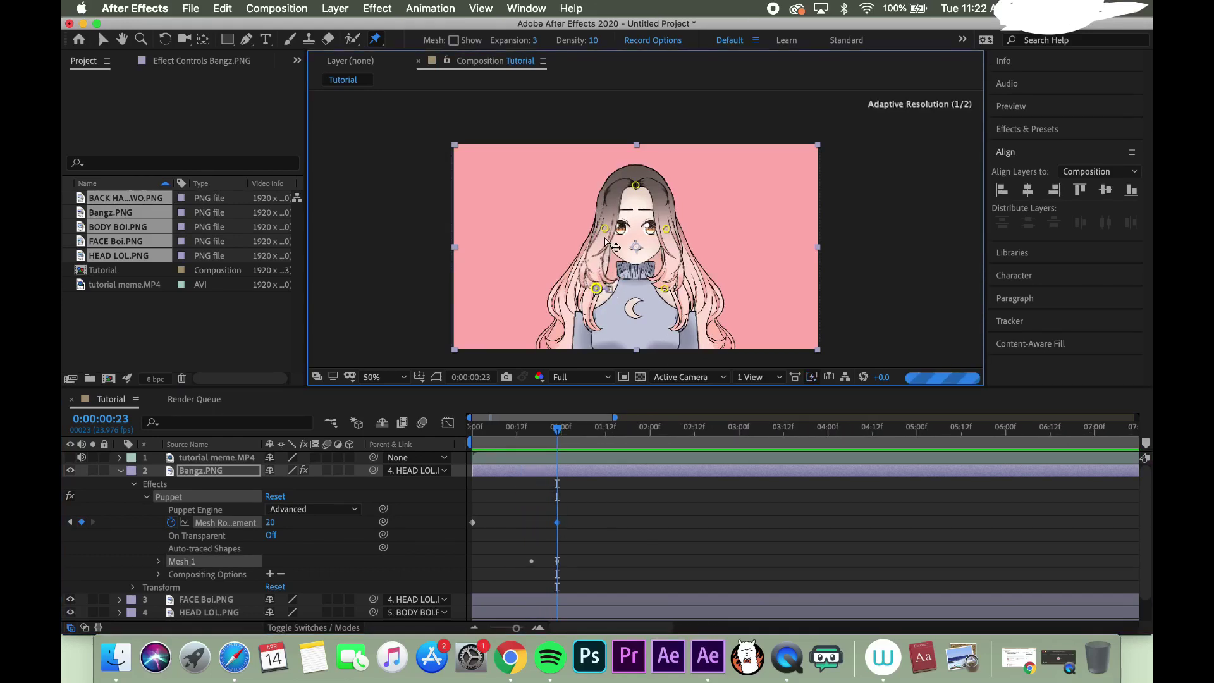
pyautogui.moveTo(605, 228); pyautogui.dragTo(603, 227)
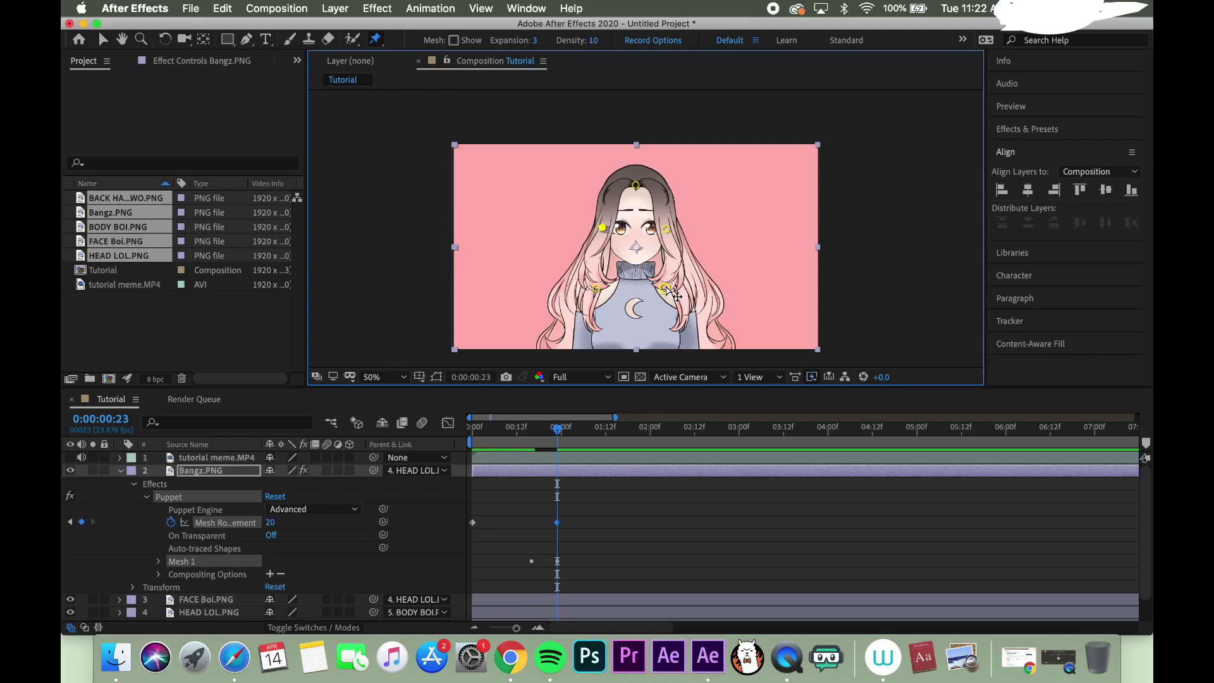
pyautogui.moveTo(666, 287); pyautogui.dragTo(650, 288)
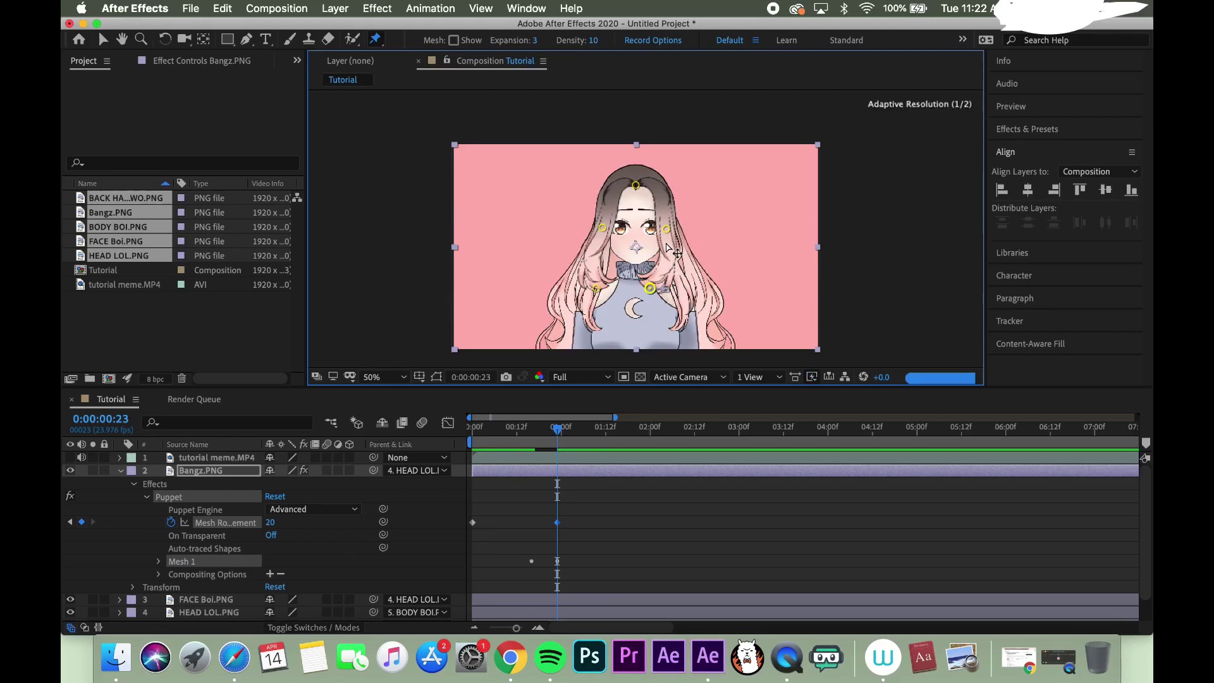
pyautogui.moveTo(666, 228); pyautogui.dragTo(663, 230)
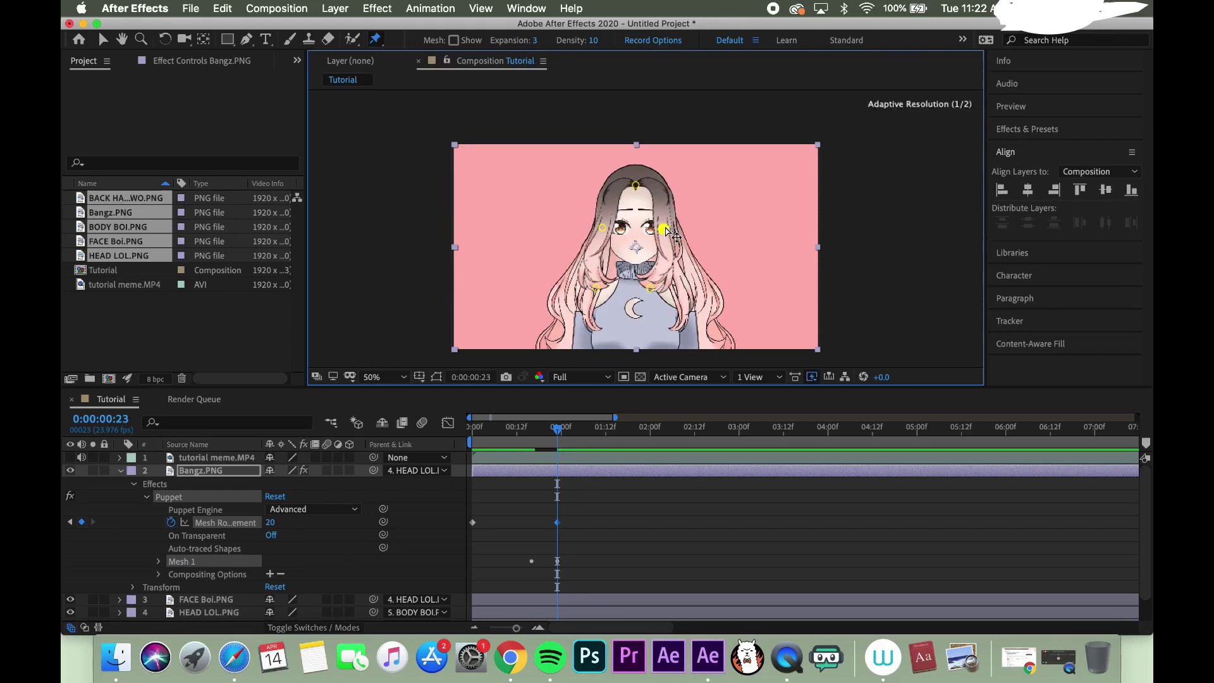
pyautogui.click(559, 435)
pyautogui.moveTo(542, 435); pyautogui.dragTo(471, 434)
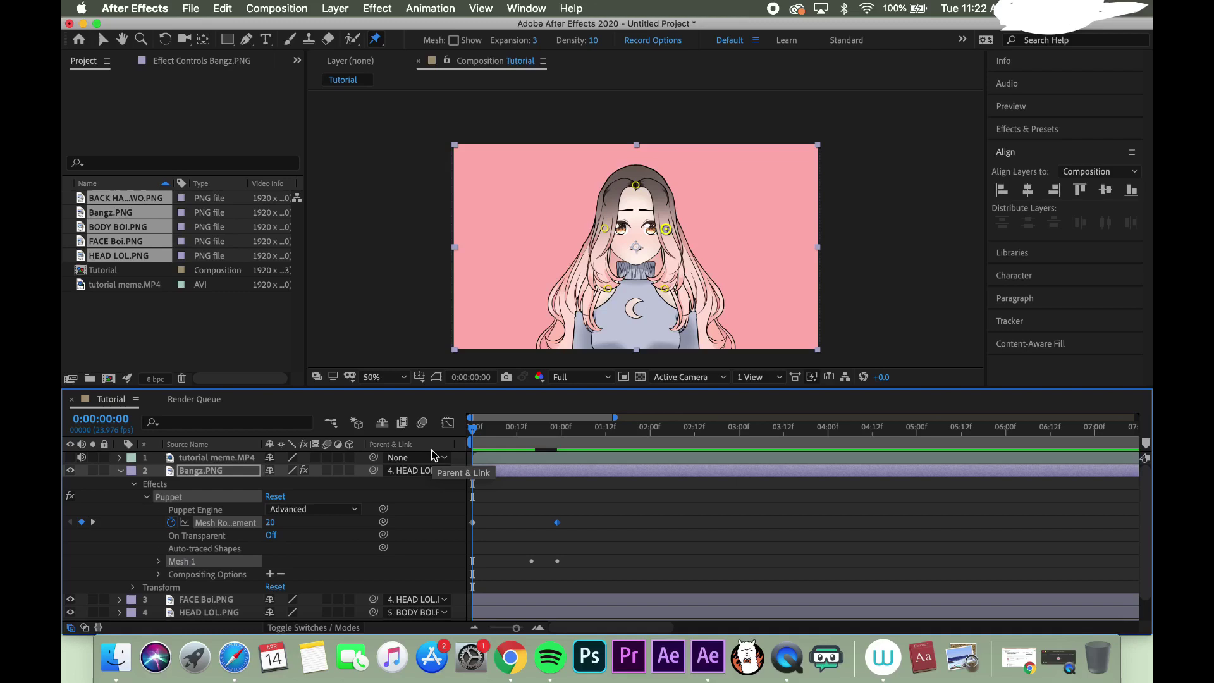
# Preview the hair sway, stopping at 0:00:01:20, then replay it.
pyautogui.press('space')
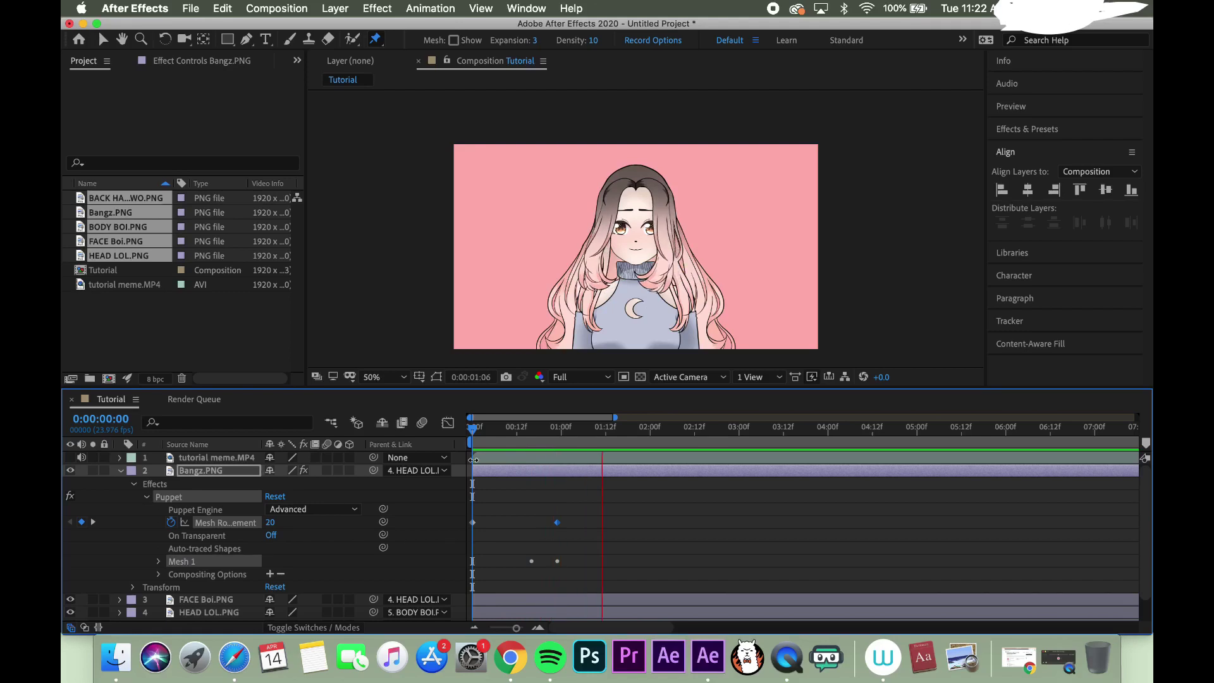
pyautogui.click(636, 428)
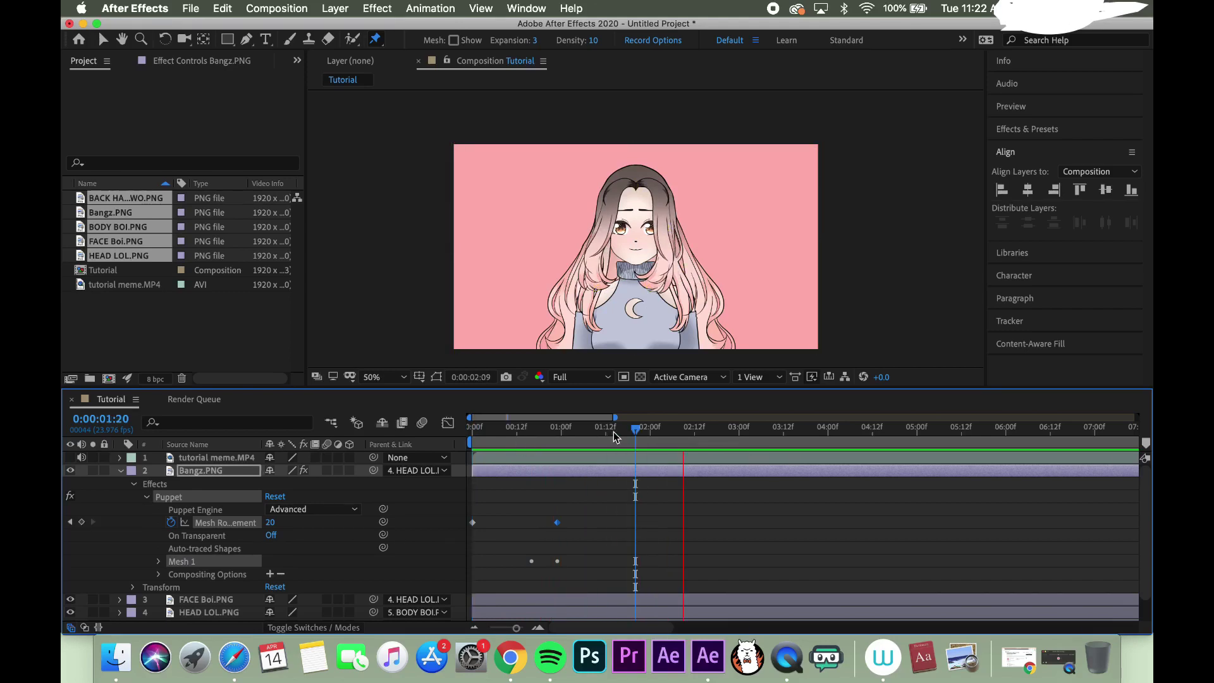
pyautogui.press('space')
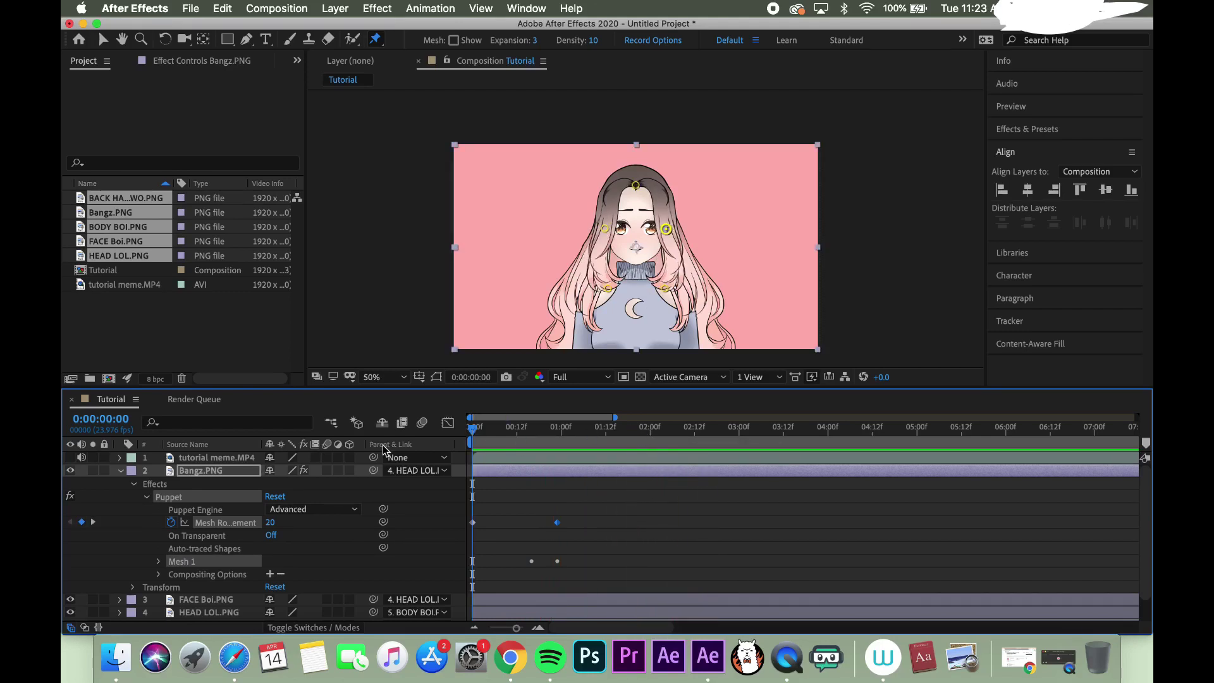
pyautogui.press('space')
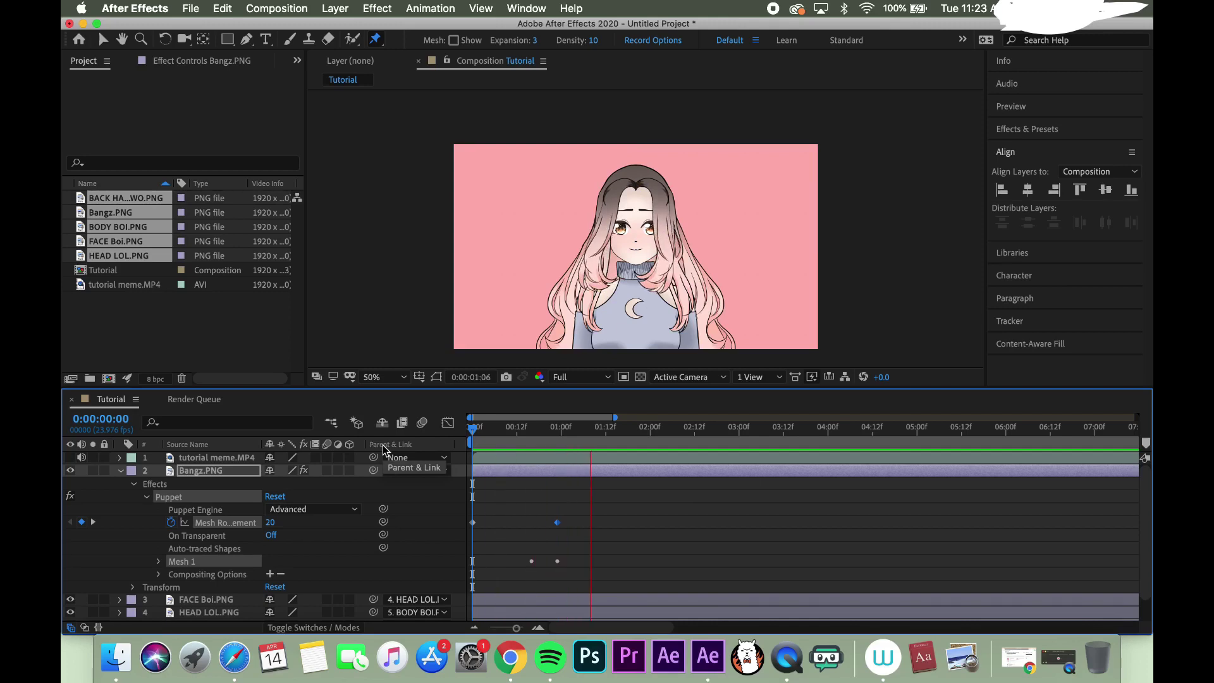
# At 0:00:02:00, swing the right and left shoulder and eye pins of the bangs back right.
pyautogui.press('space')
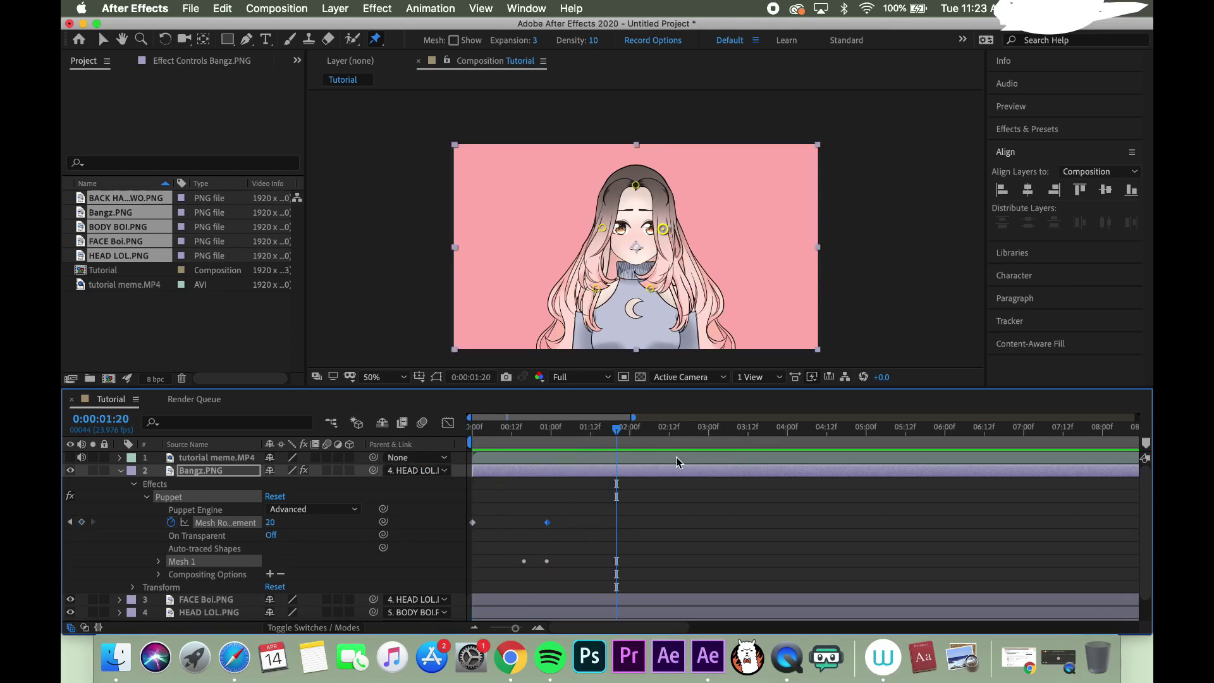
pyautogui.press('-')
pyautogui.moveTo(605, 432); pyautogui.dragTo(616, 415)
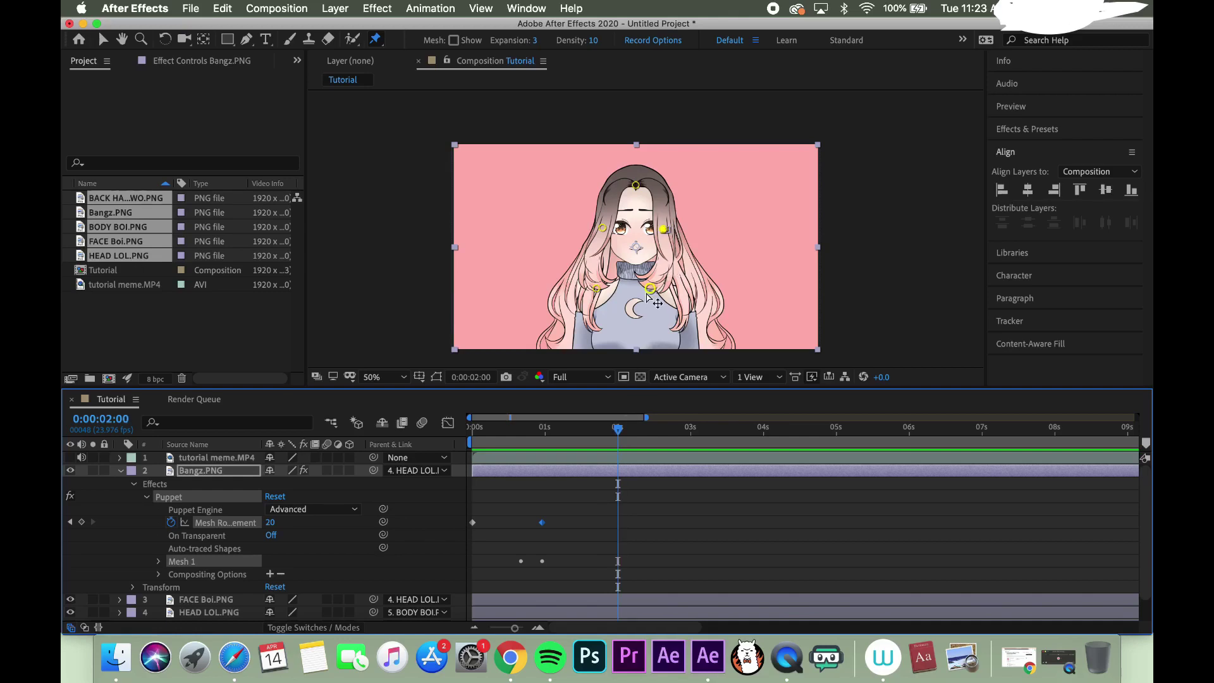
pyautogui.moveTo(649, 290); pyautogui.dragTo(688, 288)
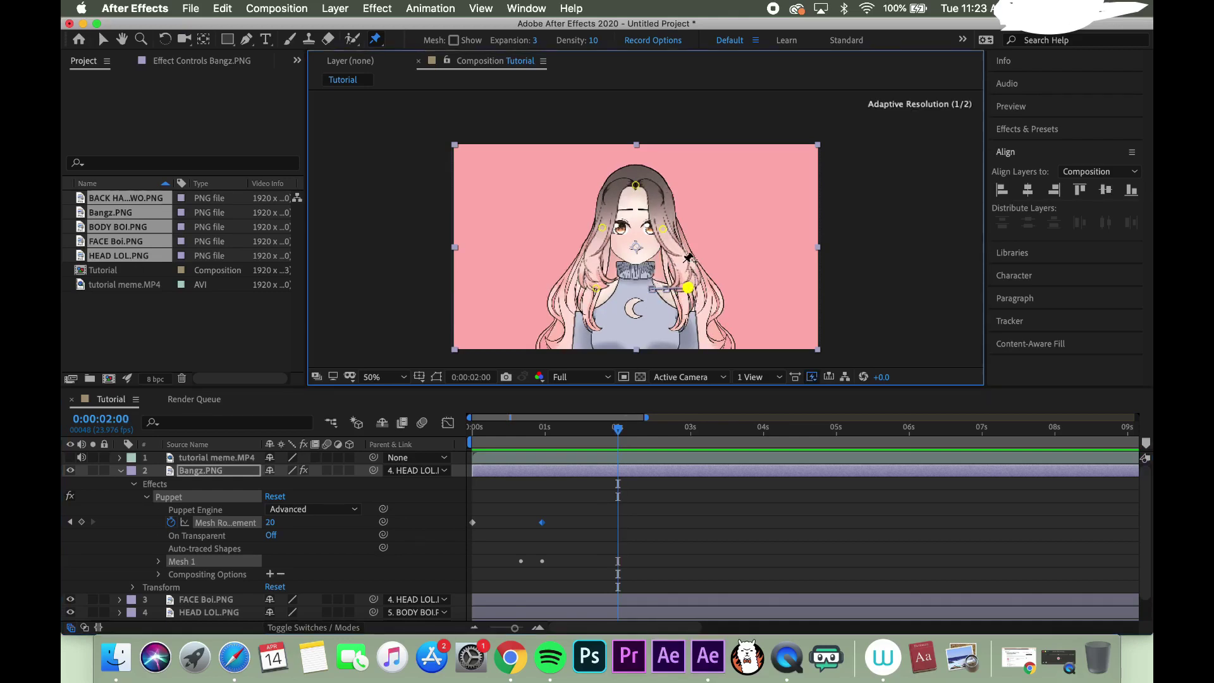
pyautogui.moveTo(663, 229)
pyautogui.mouseDown()
pyautogui.moveTo(646, 244)
pyautogui.moveTo(669, 230)
pyautogui.mouseUp()
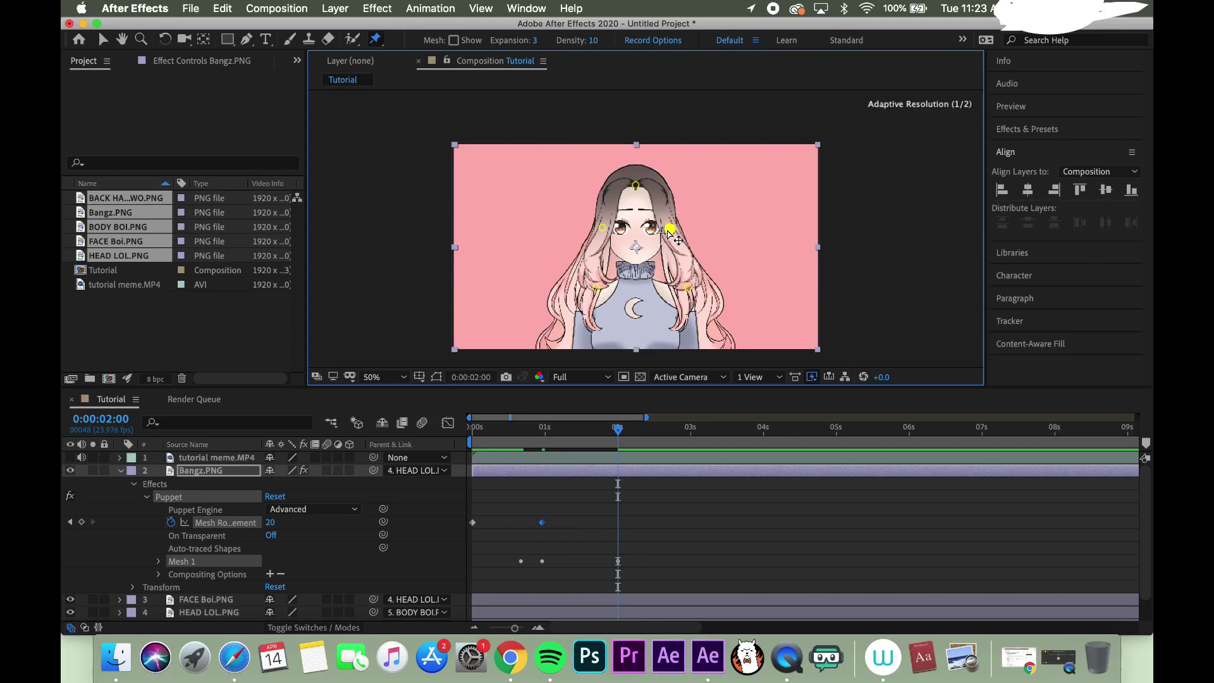
pyautogui.moveTo(596, 289); pyautogui.dragTo(617, 288)
pyautogui.click(603, 228)
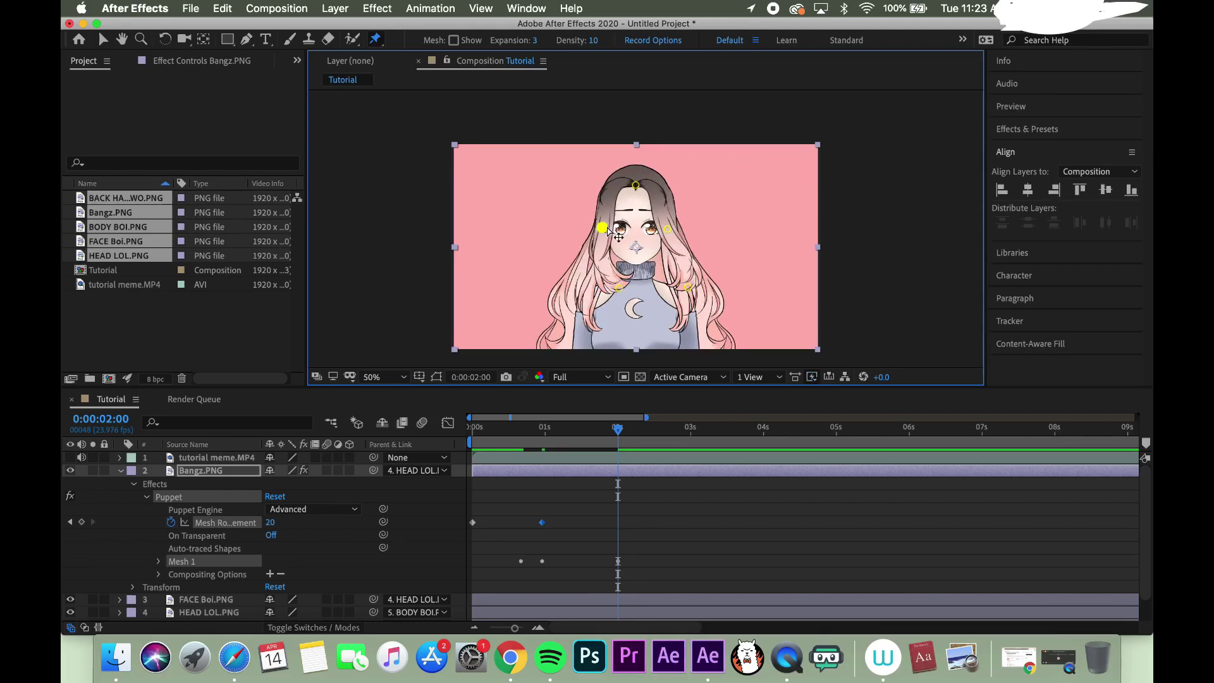
pyautogui.moveTo(610, 231); pyautogui.dragTo(614, 232)
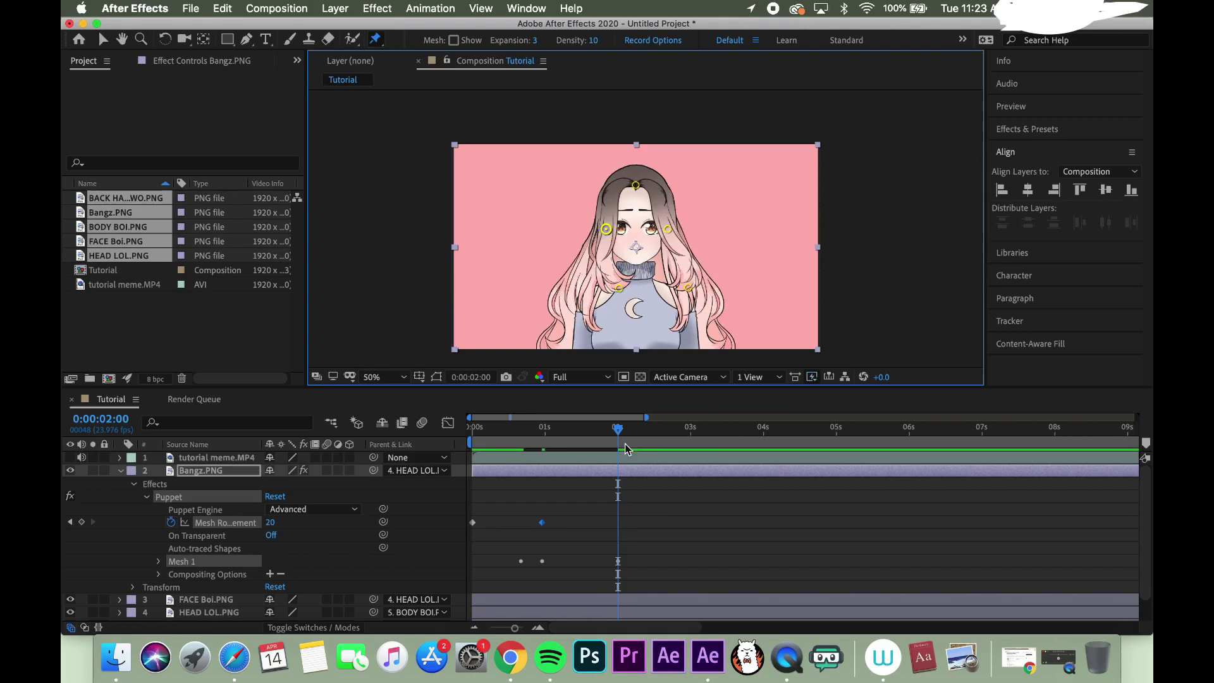
# Preview the hair animation from the 2-second mark and replay it.
pyautogui.click(618, 430)
pyautogui.press('space')
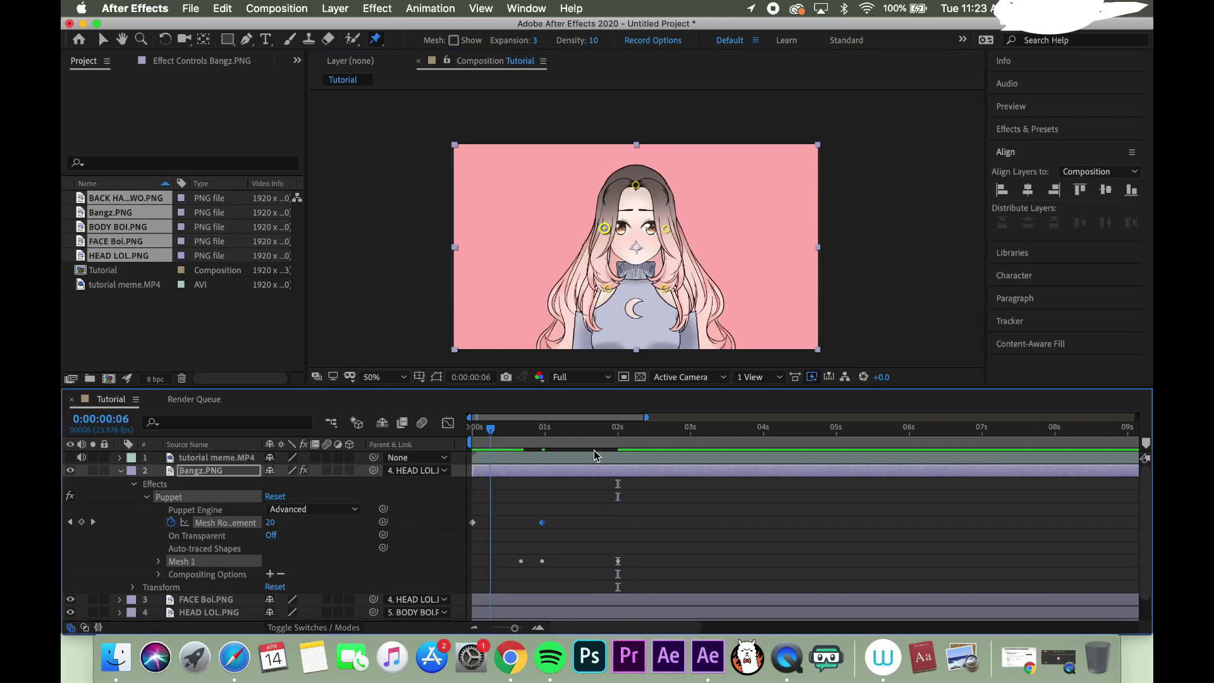
pyautogui.press('space')
pyautogui.press('space')
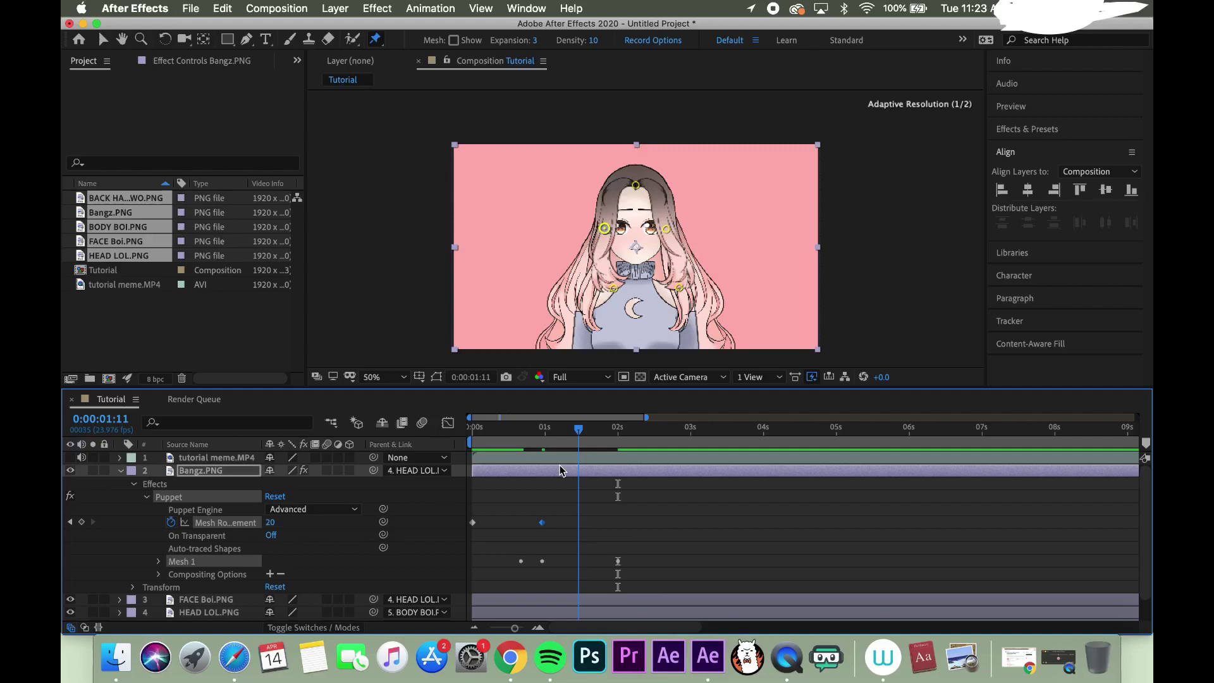
pyautogui.press('space')
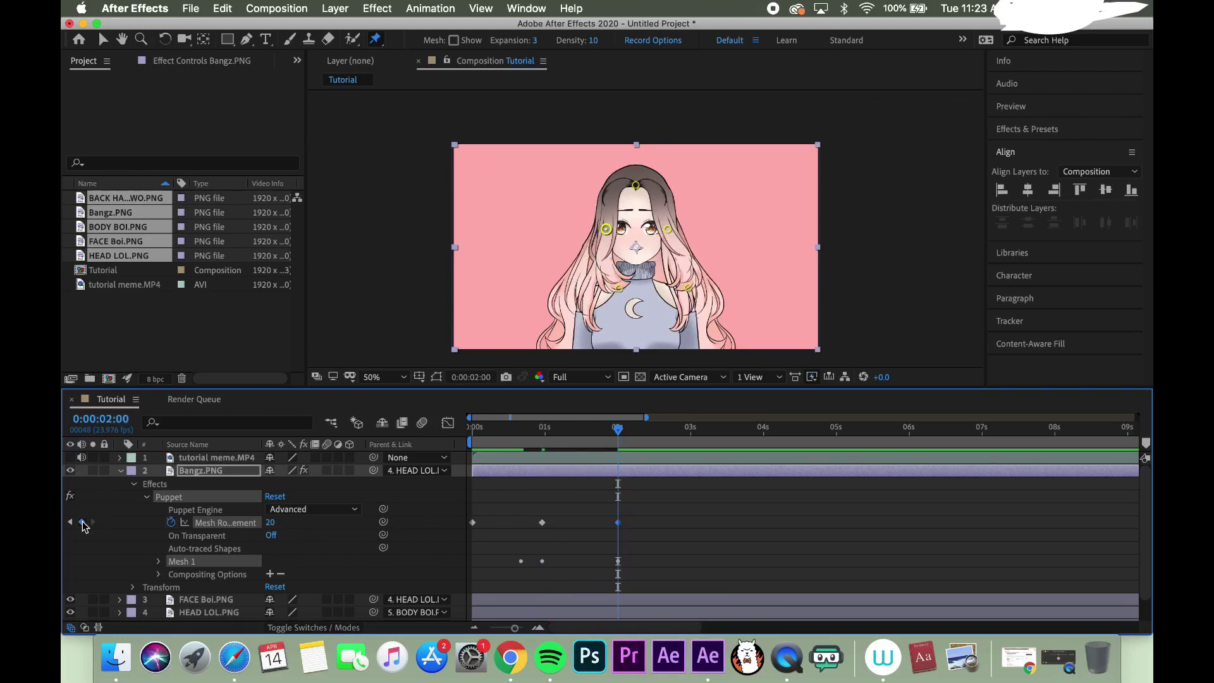
# Replay the three-pose hair animation and bring up the Preview and Info panel readouts.
pyautogui.press('space')
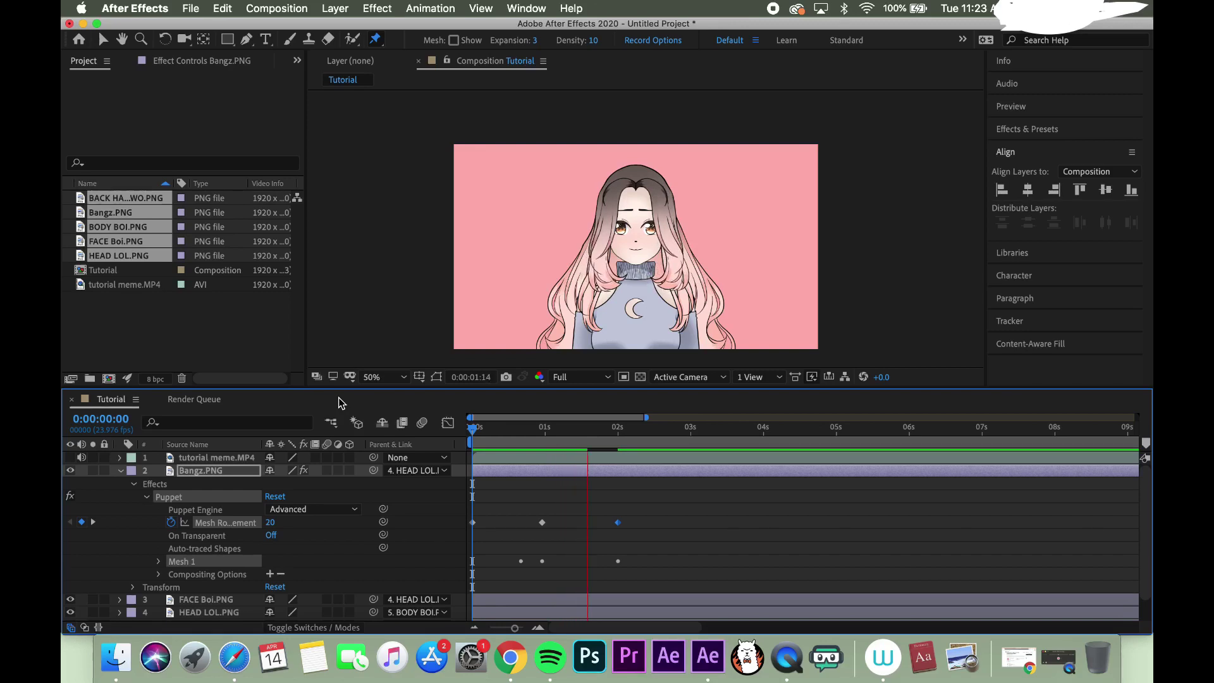
pyautogui.click(1024, 107)
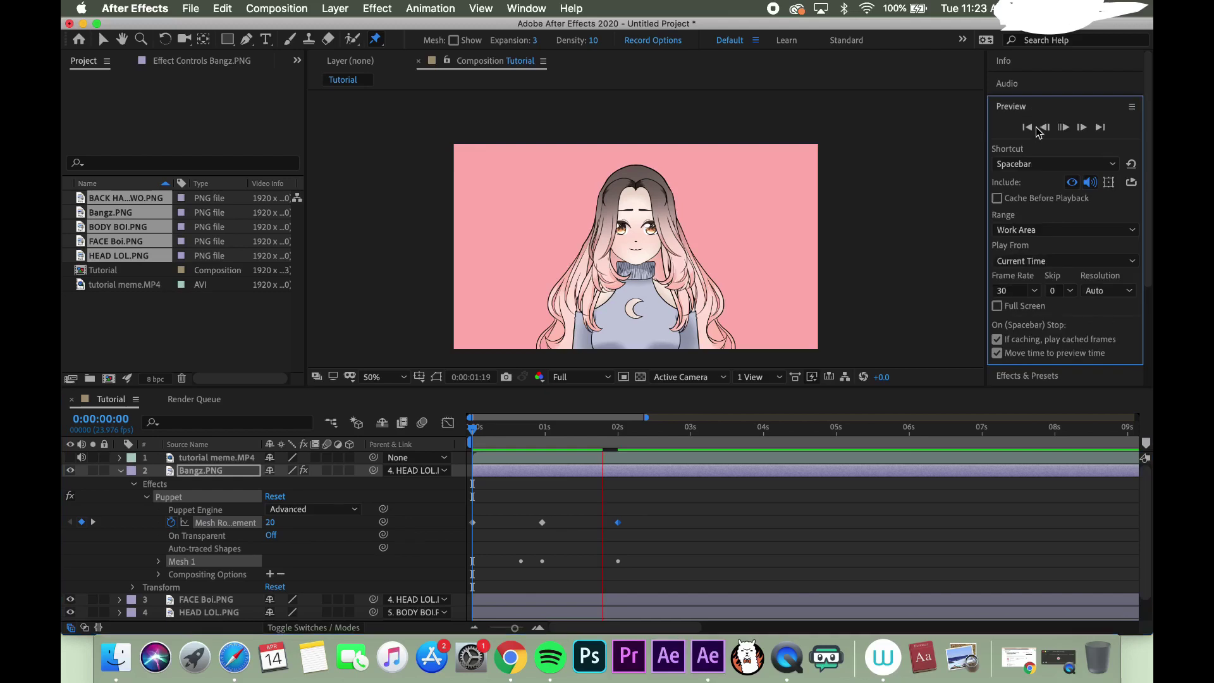
pyautogui.click(1032, 60)
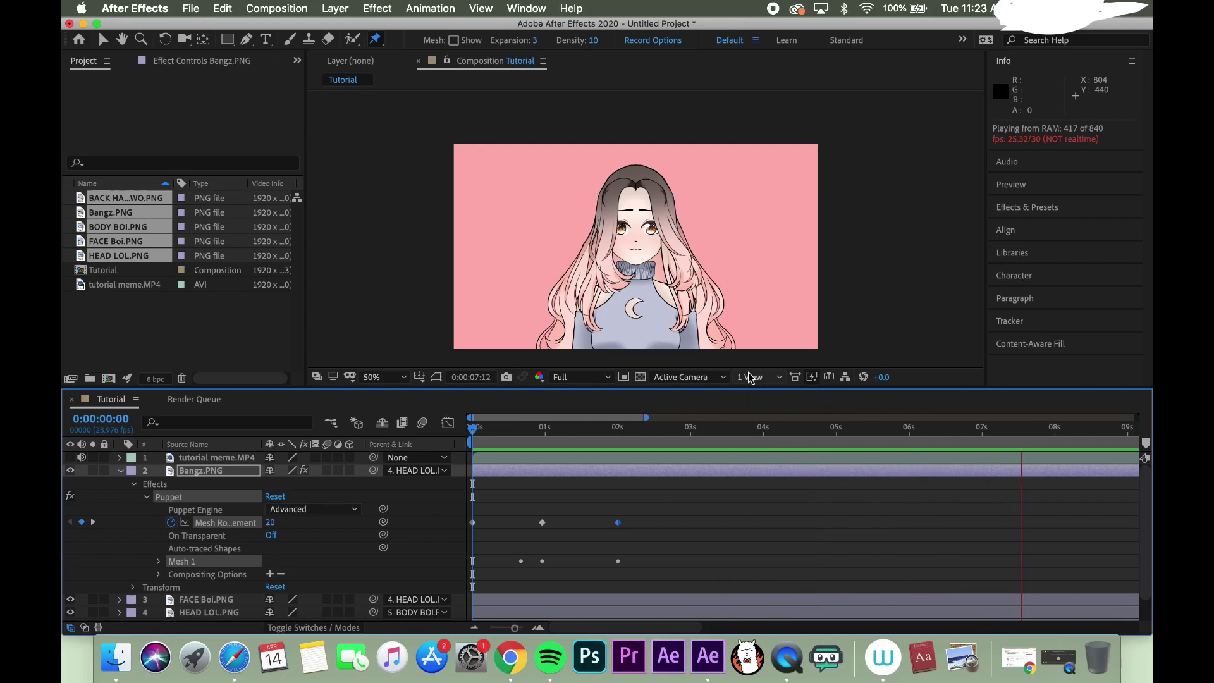
# At 0:00:03:00, swing the Bangz.PNG shoulder and eye pins back to the left.
pyautogui.click(1059, 501)
pyautogui.click(604, 423)
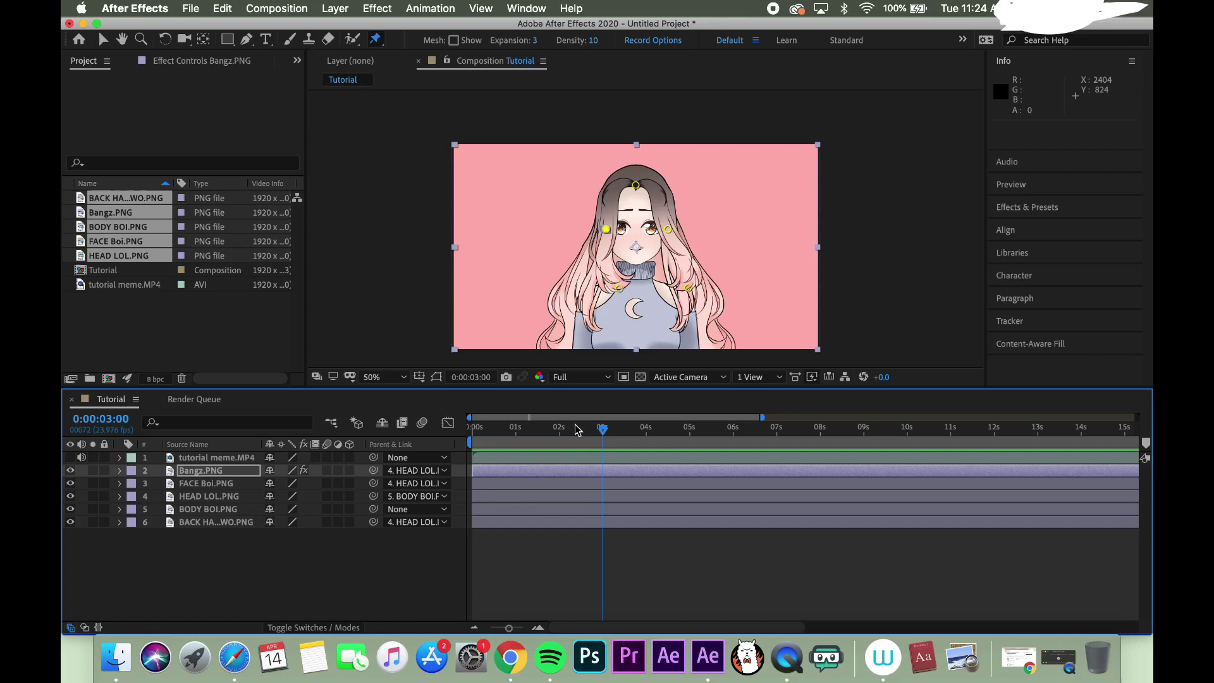
pyautogui.click(119, 470)
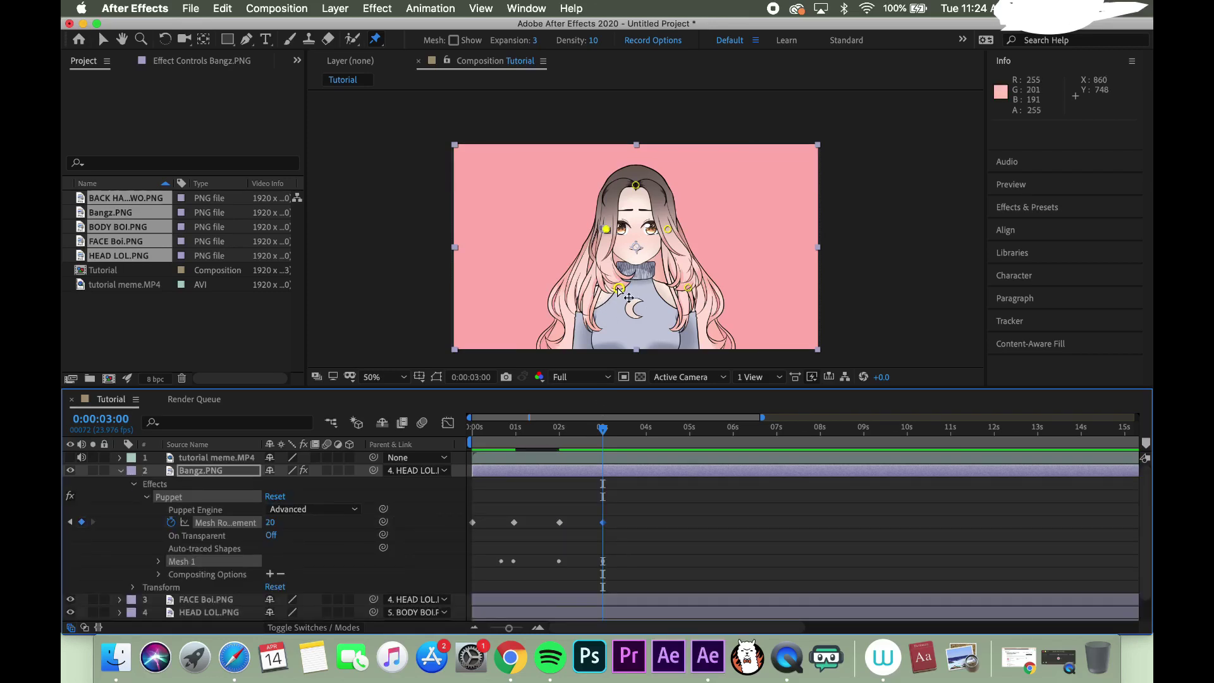
pyautogui.moveTo(619, 287); pyautogui.dragTo(588, 289)
pyautogui.moveTo(606, 228); pyautogui.dragTo(601, 228)
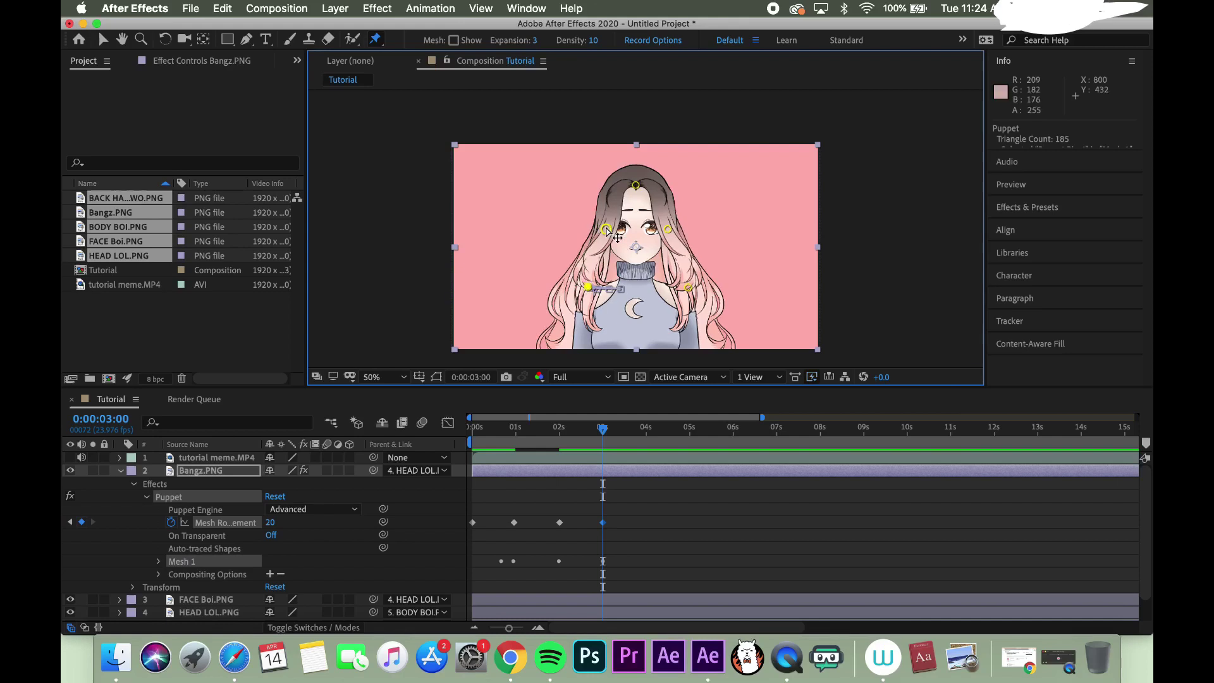
pyautogui.moveTo(696, 280); pyautogui.dragTo(651, 276)
pyautogui.moveTo(667, 228); pyautogui.dragTo(664, 228)
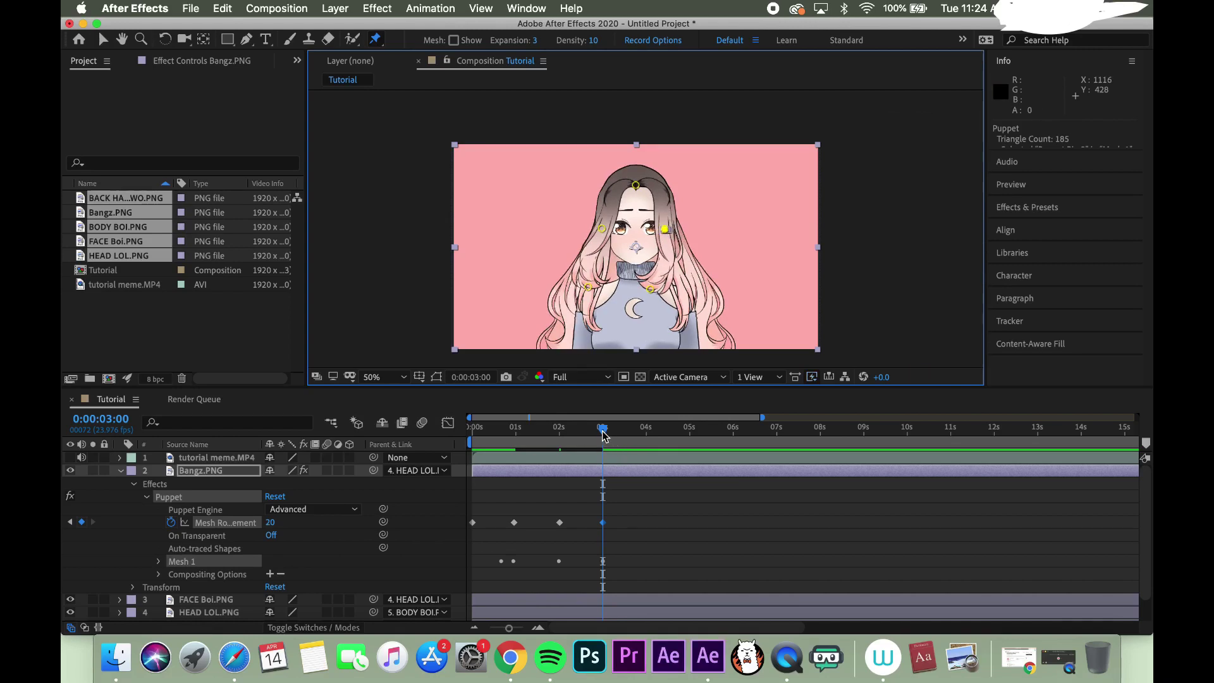
# Scrub back and preview the sway, then collapse the Bangz.PNG layer properties.
pyautogui.moveTo(602, 433); pyautogui.dragTo(546, 433)
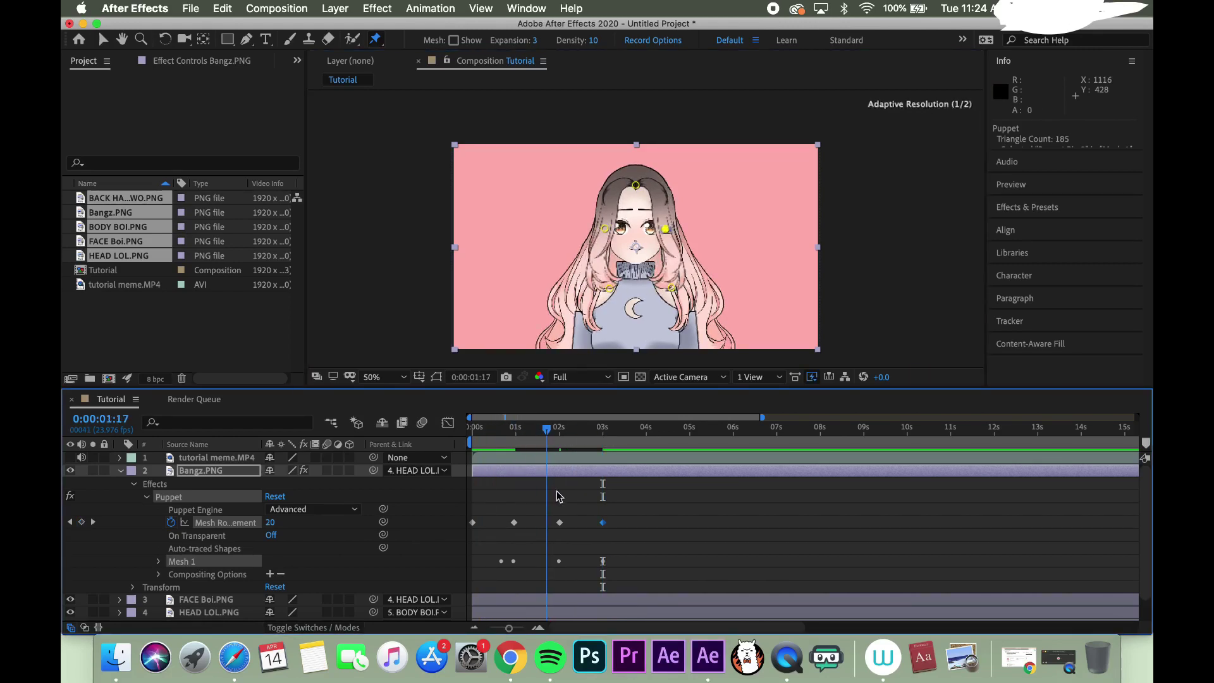
pyautogui.press('space')
pyautogui.press('space')
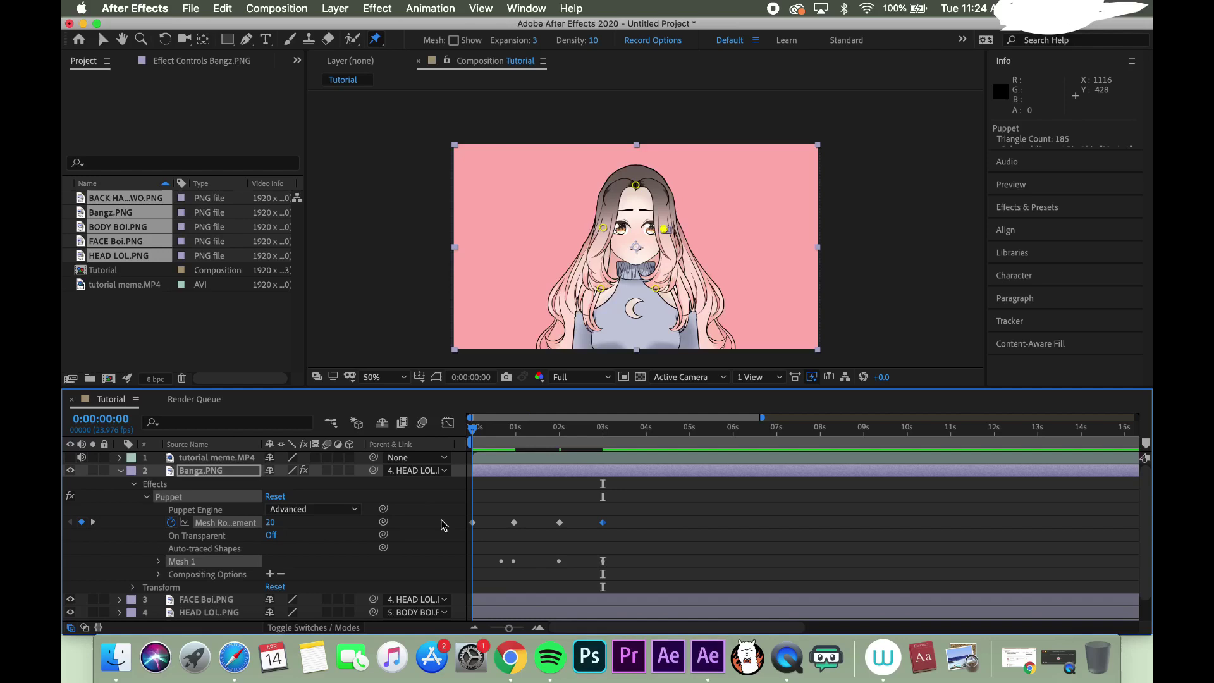
pyautogui.click(121, 470)
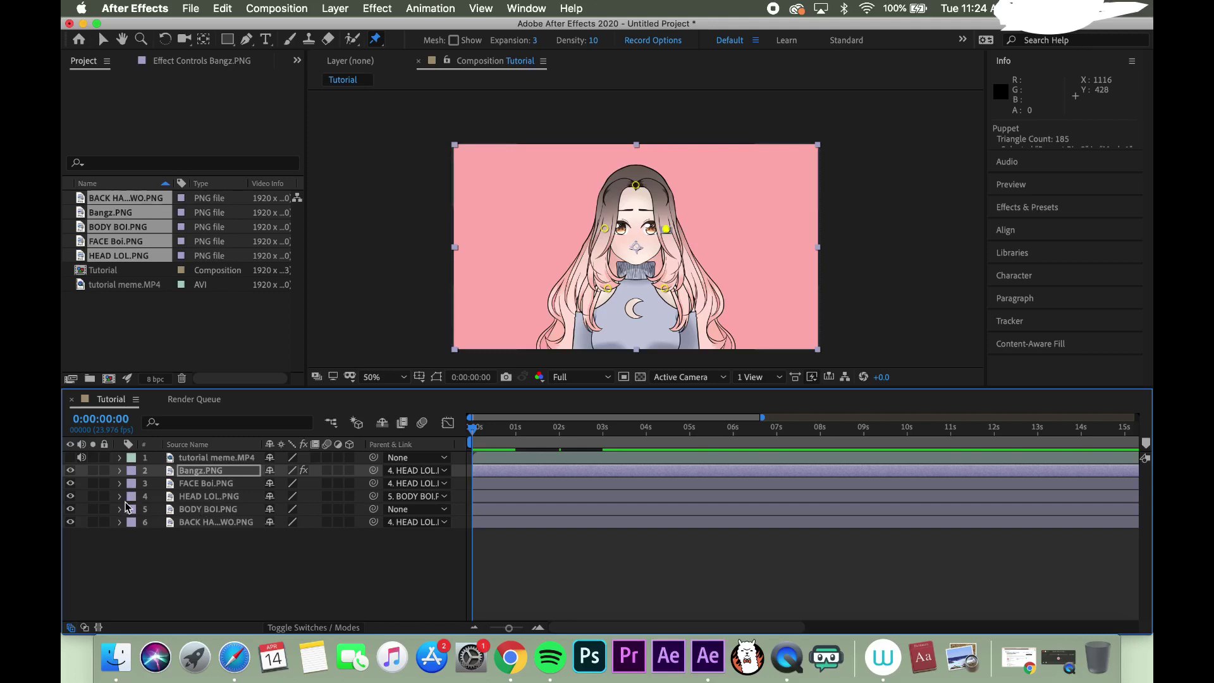
# Expand HEAD LOL.PNG's transform properties and change its Anchor Point value.
pyautogui.click(194, 497)
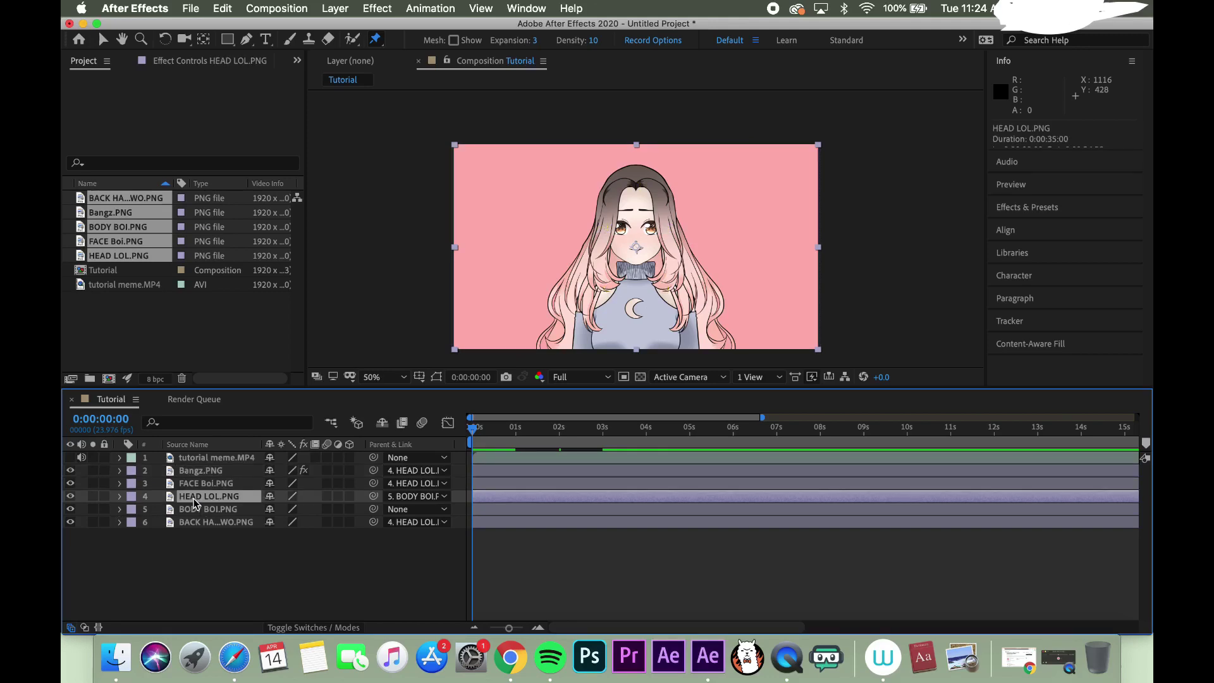
pyautogui.click(120, 496)
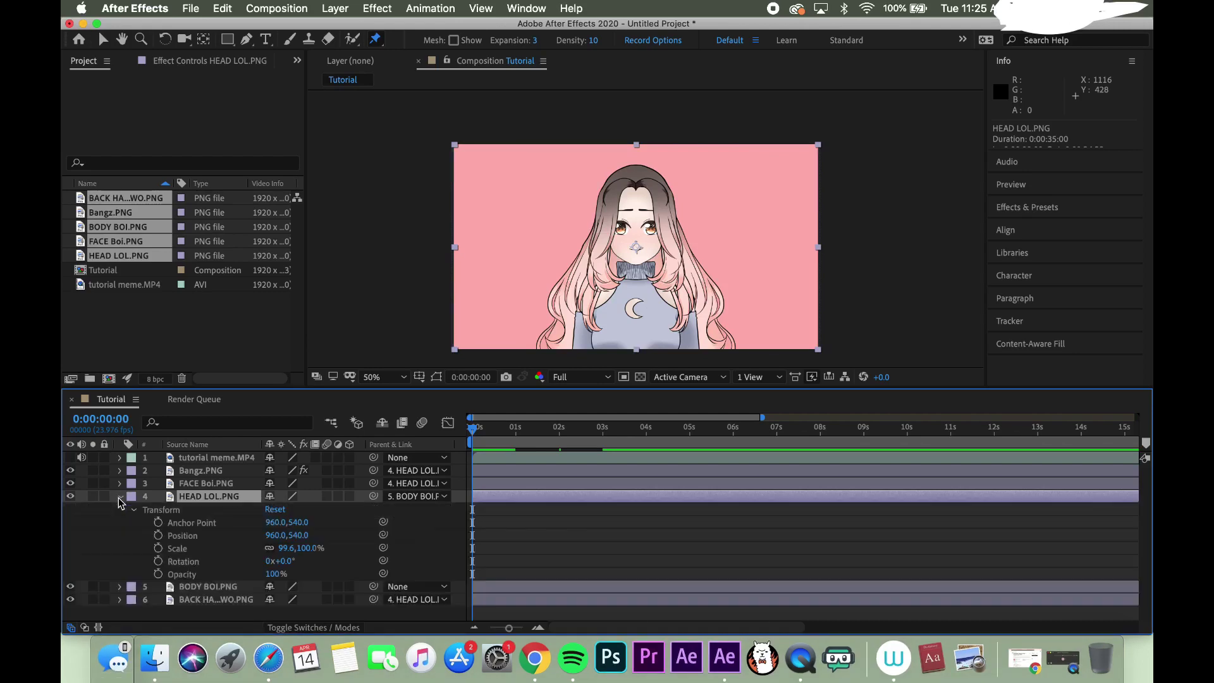
pyautogui.click(183, 524)
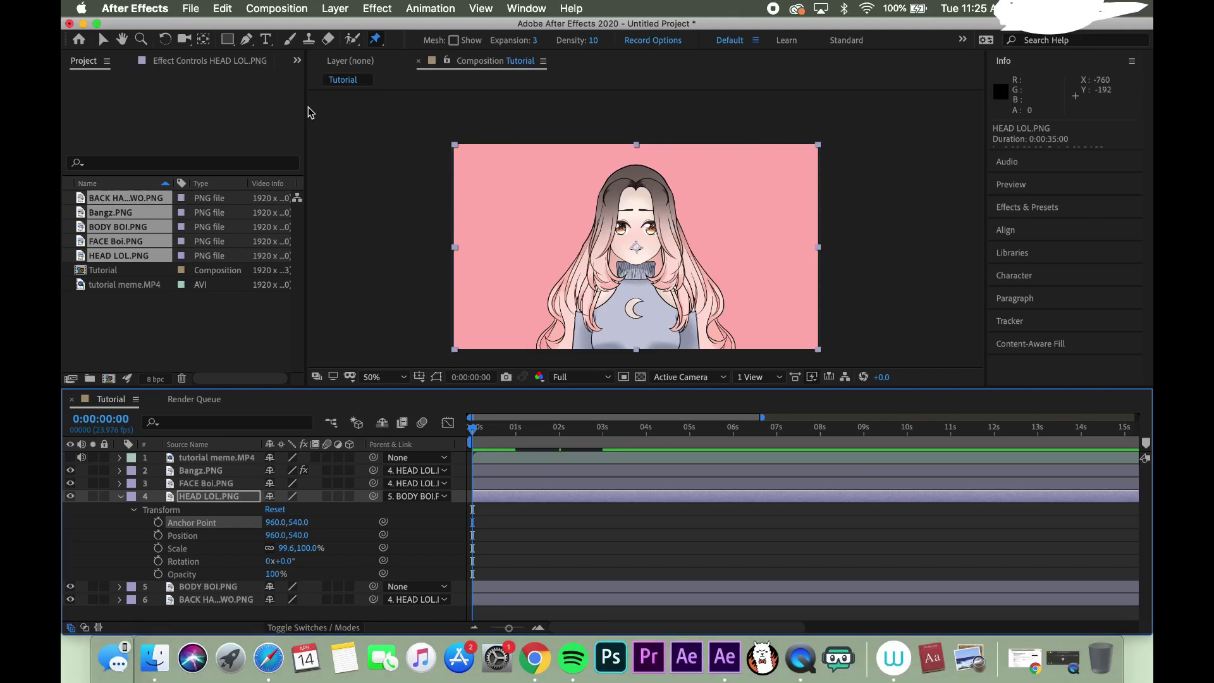
pyautogui.press('v')
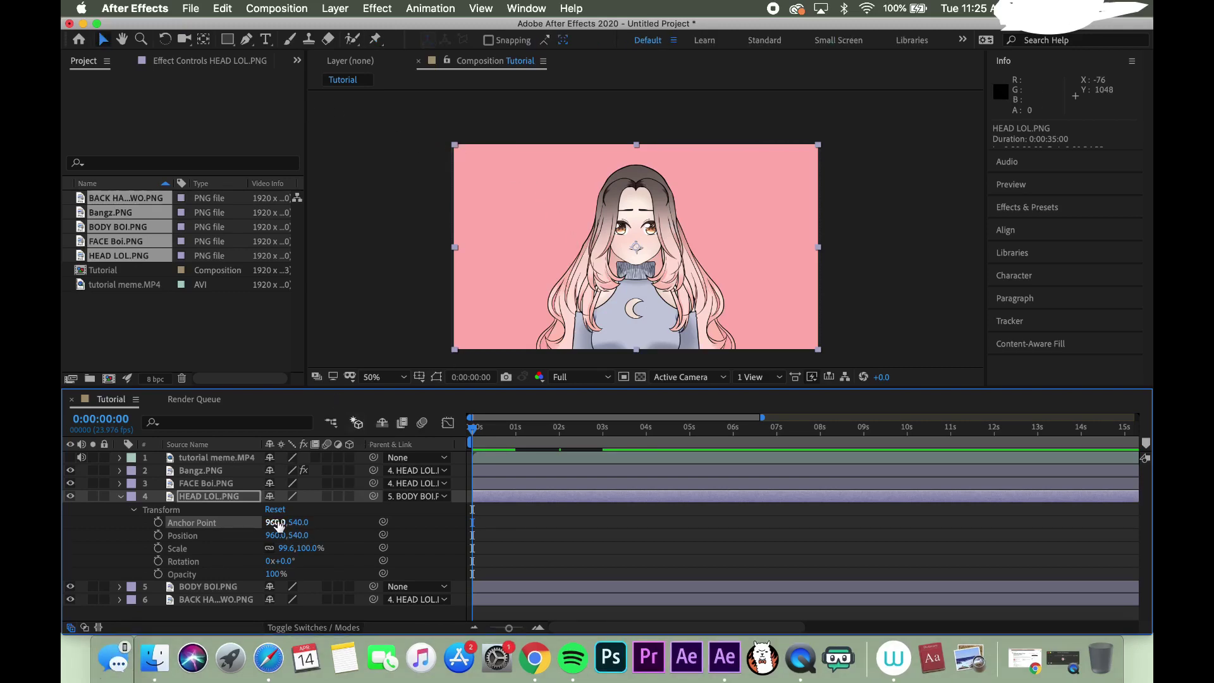
pyautogui.moveTo(278, 525); pyautogui.dragTo(370, 518)
# Put the head back on the body at position 960,628, test a rotation, and undo it.
pyautogui.press('cmd+z')
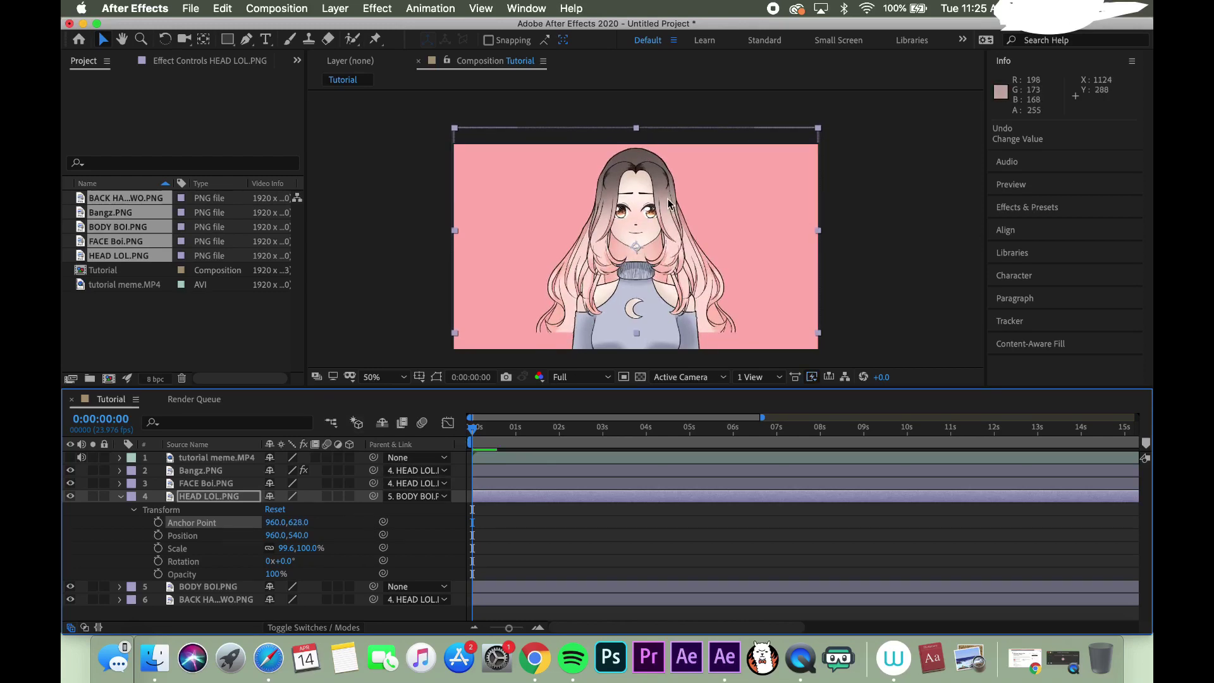
pyautogui.moveTo(668, 203); pyautogui.dragTo(668, 218)
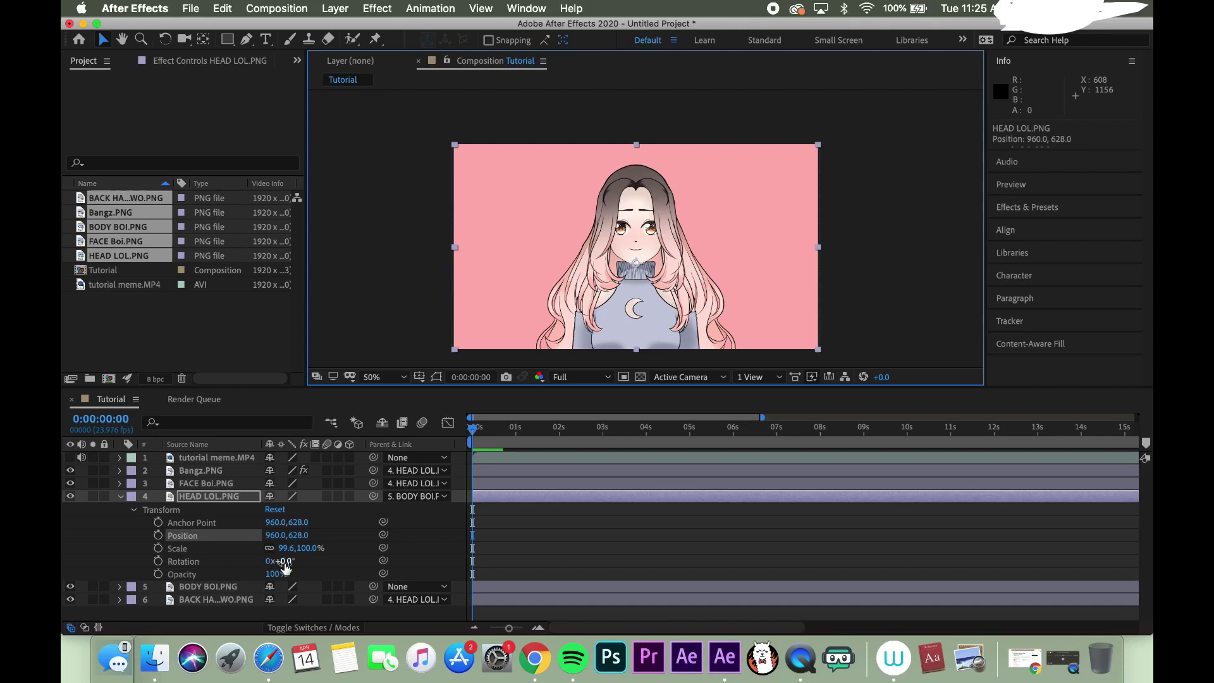
pyautogui.moveTo(285, 565)
pyautogui.mouseDown()
pyautogui.moveTo(303, 563)
pyautogui.moveTo(275, 561)
pyautogui.mouseUp()
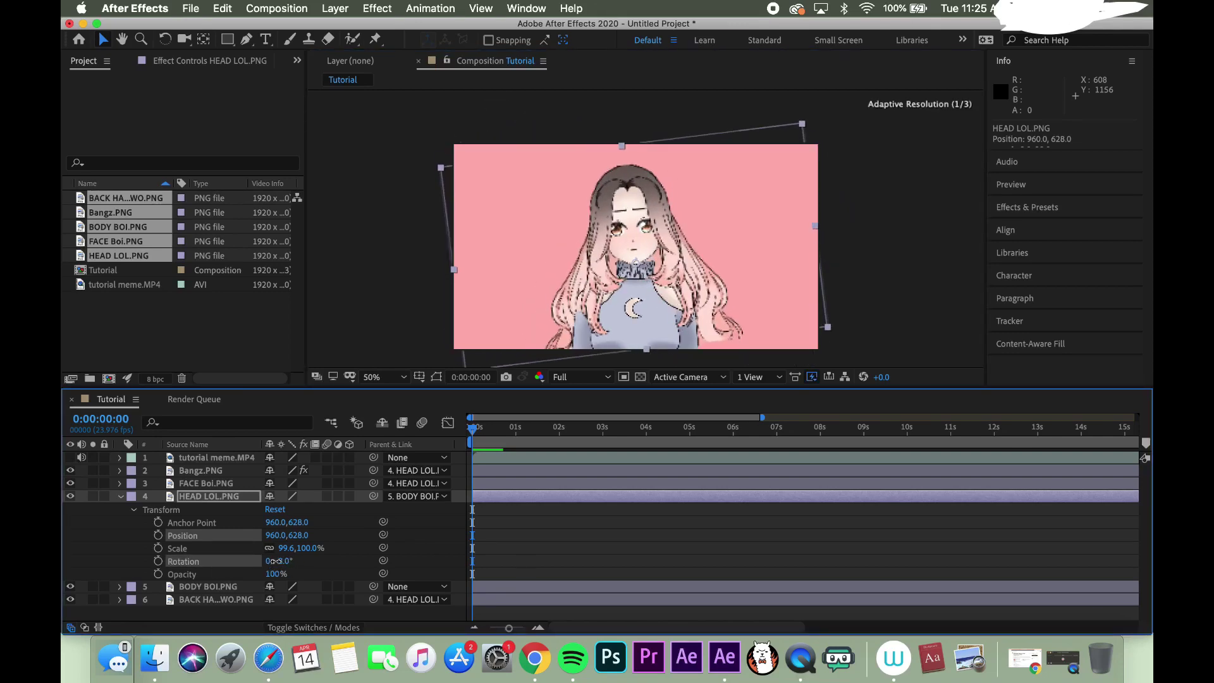
pyautogui.press('super+z')
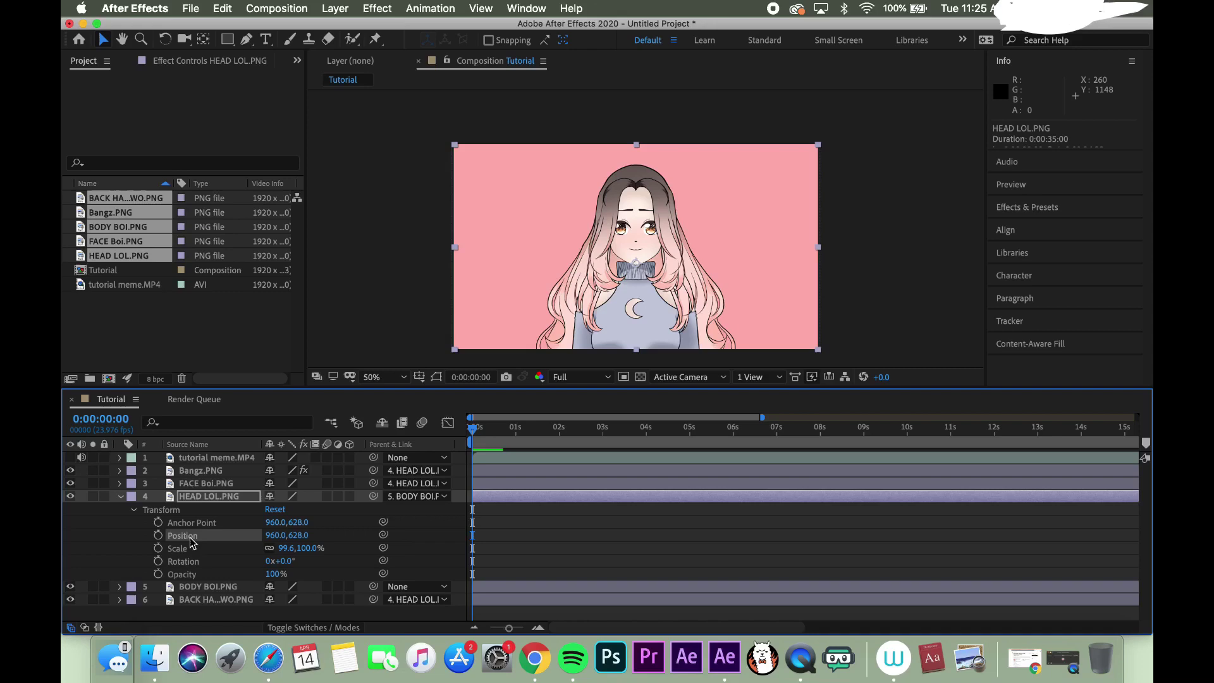
# Keyframe the head's Position at 0 and frame 9, then push it down a few frames later.
pyautogui.click(158, 536)
pyautogui.moveTo(474, 430); pyautogui.dragTo(488, 429)
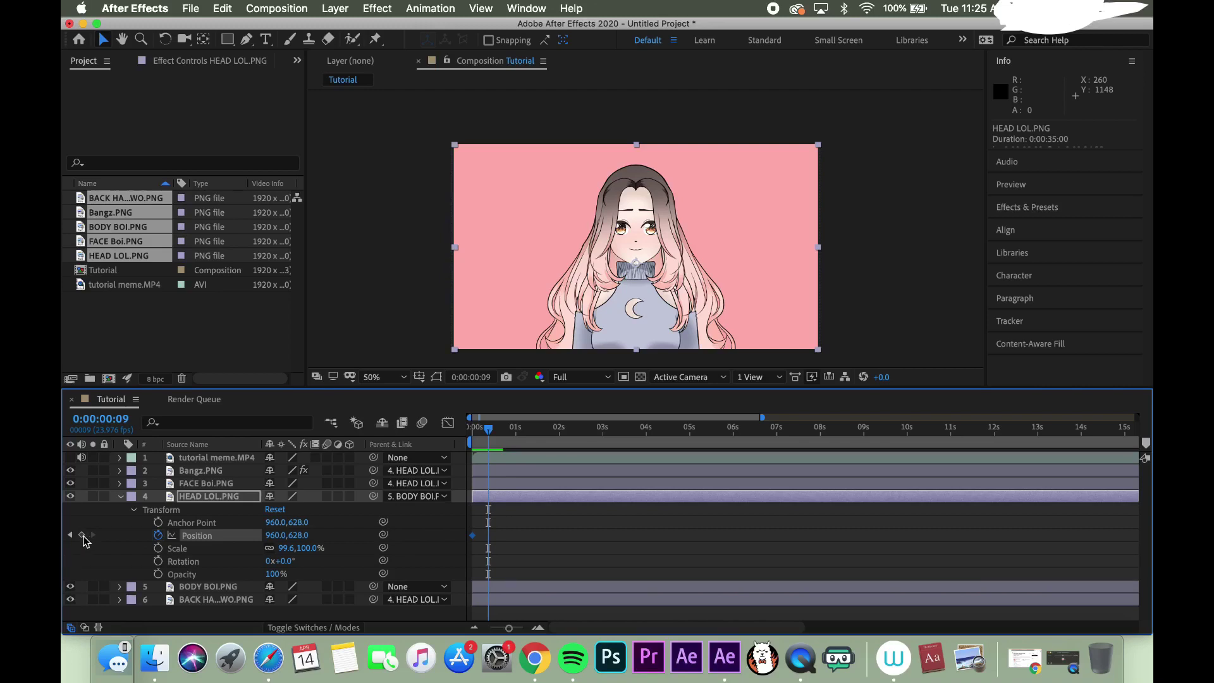
pyautogui.click(81, 535)
pyautogui.moveTo(491, 431); pyautogui.dragTo(498, 433)
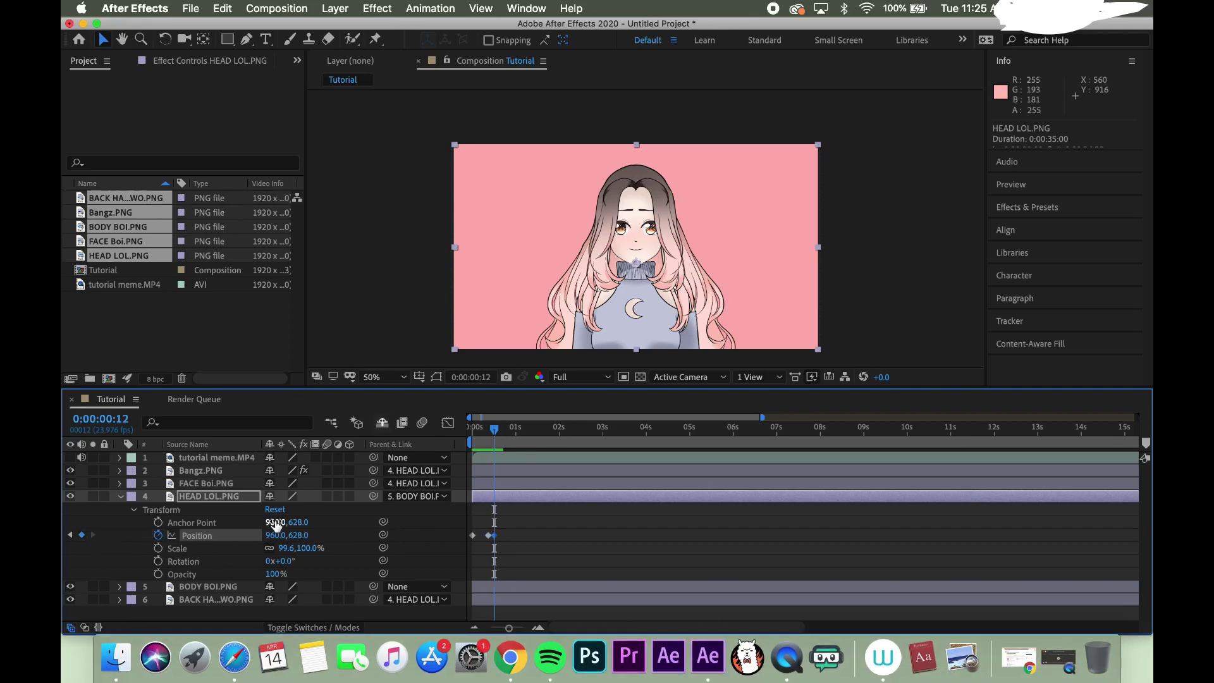
pyautogui.moveTo(296, 535); pyautogui.dragTo(319, 535)
# At frame 14, raise the head back up to position 960,632.
pyautogui.moveTo(497, 435); pyautogui.dragTo(499, 435)
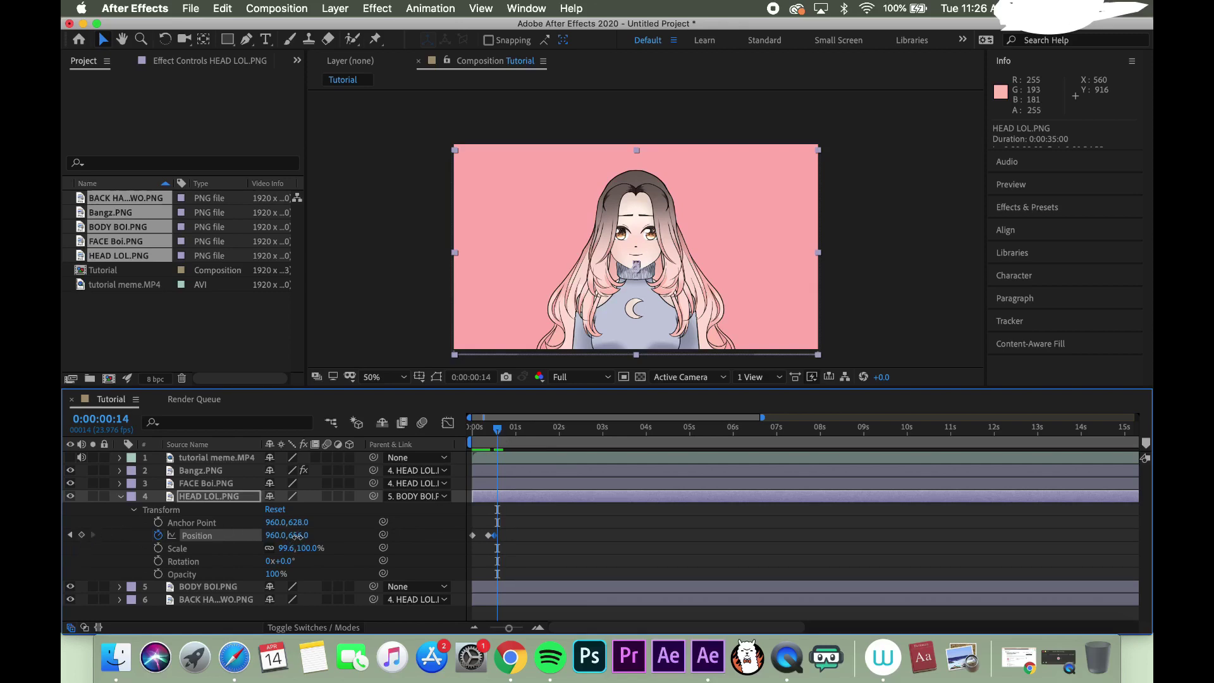
pyautogui.moveTo(294, 535); pyautogui.dragTo(286, 536)
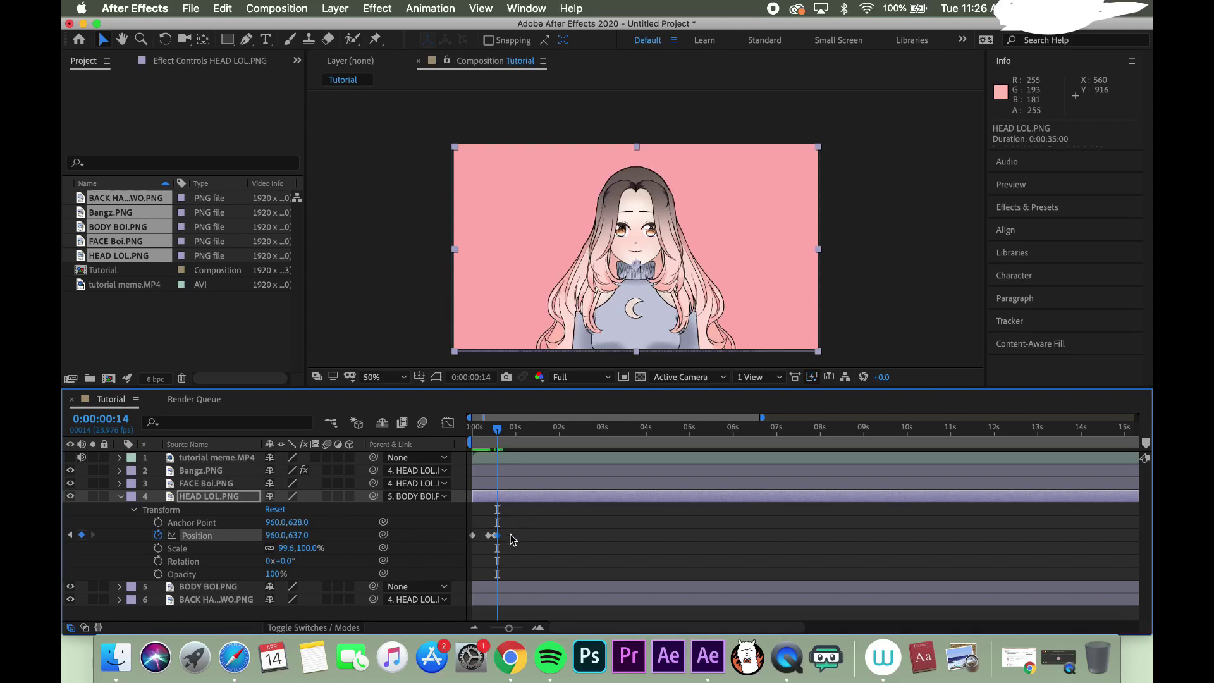
pyautogui.click(298, 522)
pyautogui.click(327, 534)
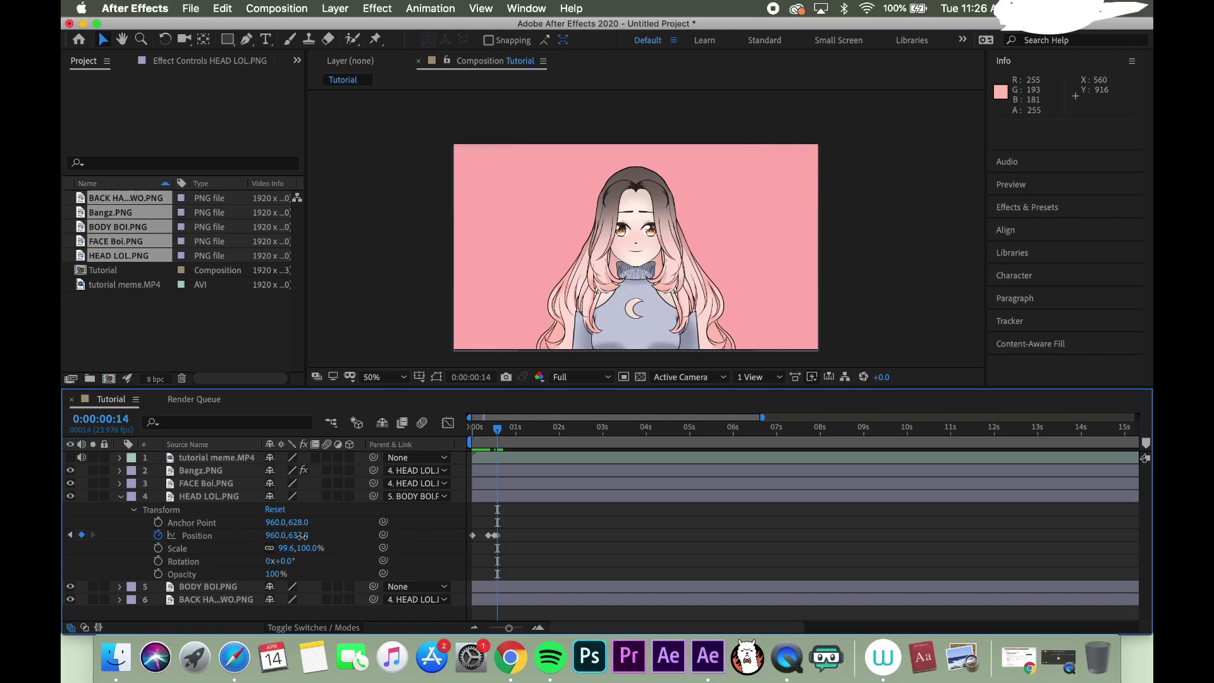
pyautogui.moveTo(299, 536); pyautogui.dragTo(297, 535)
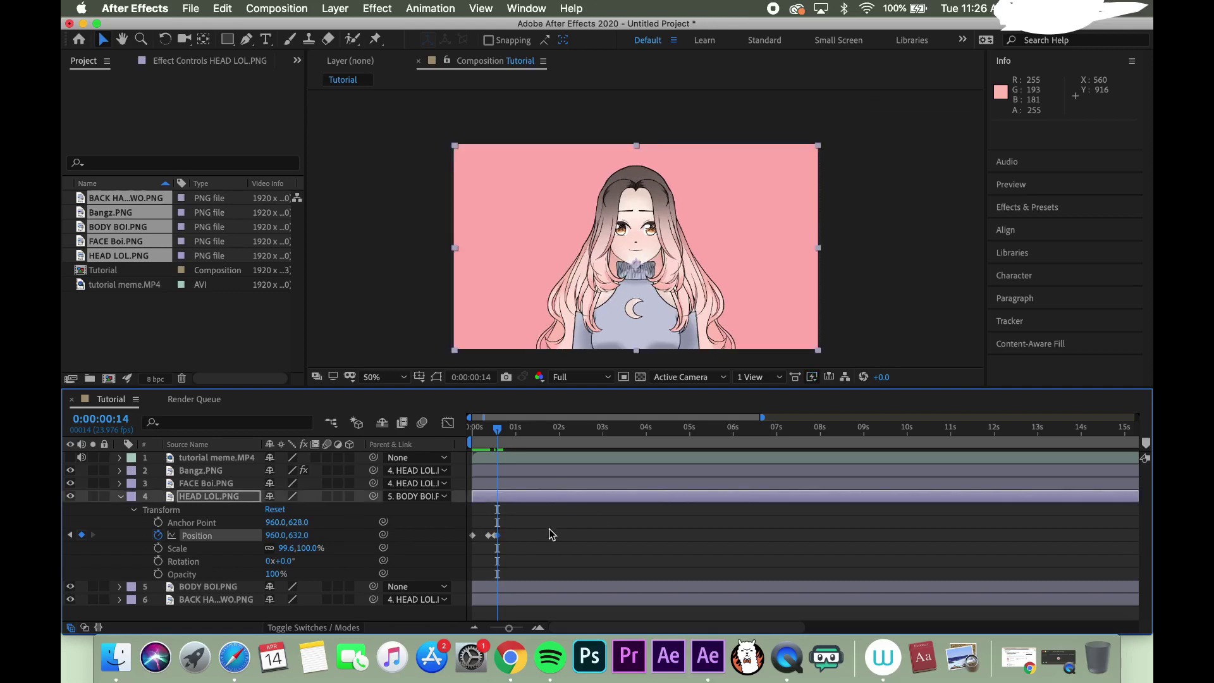
pyautogui.click(511, 539)
pyautogui.press('=')
pyautogui.press('=')
pyautogui.press('=')
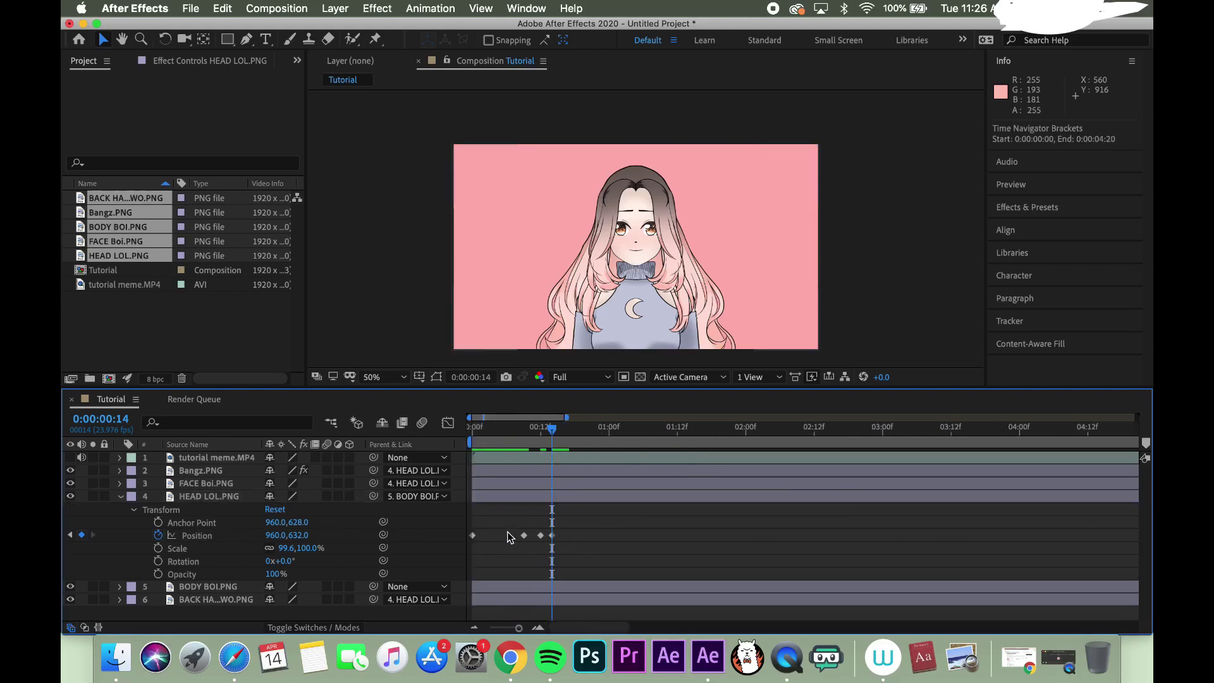
# Select the three head-bob Position keyframes and look through the context menu for easing.
pyautogui.moveTo(510, 534); pyautogui.dragTo(579, 546)
pyautogui.rightClick(580, 548)
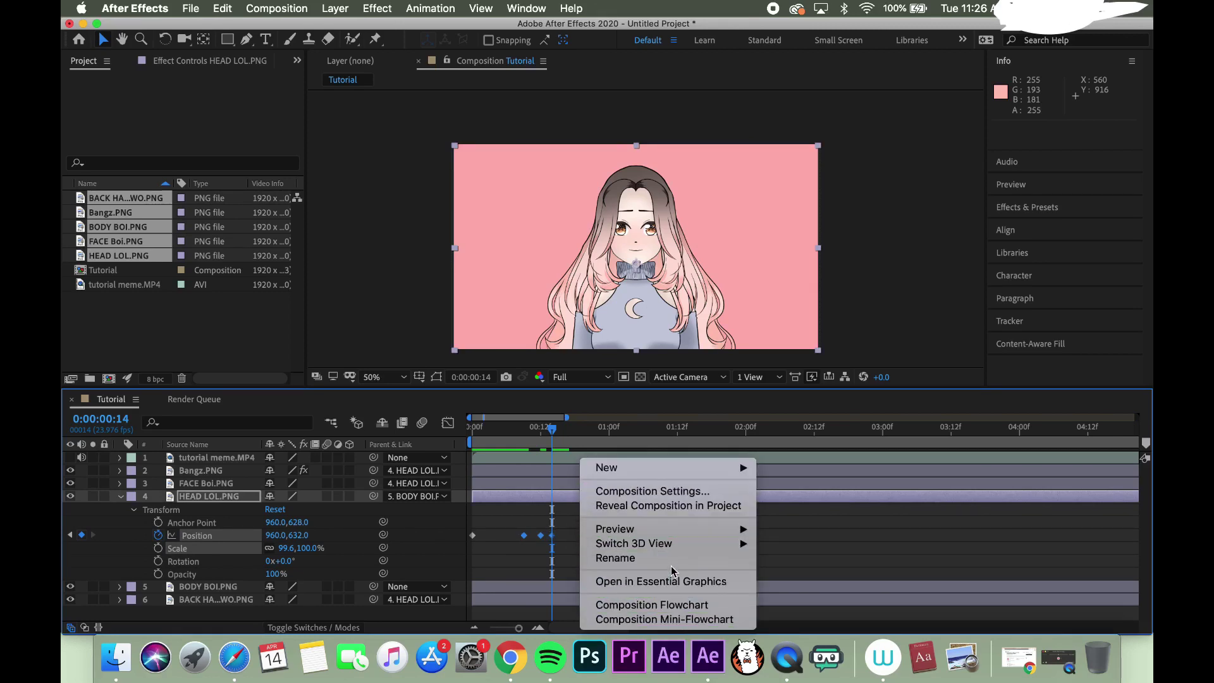
pyautogui.moveTo(668, 466)
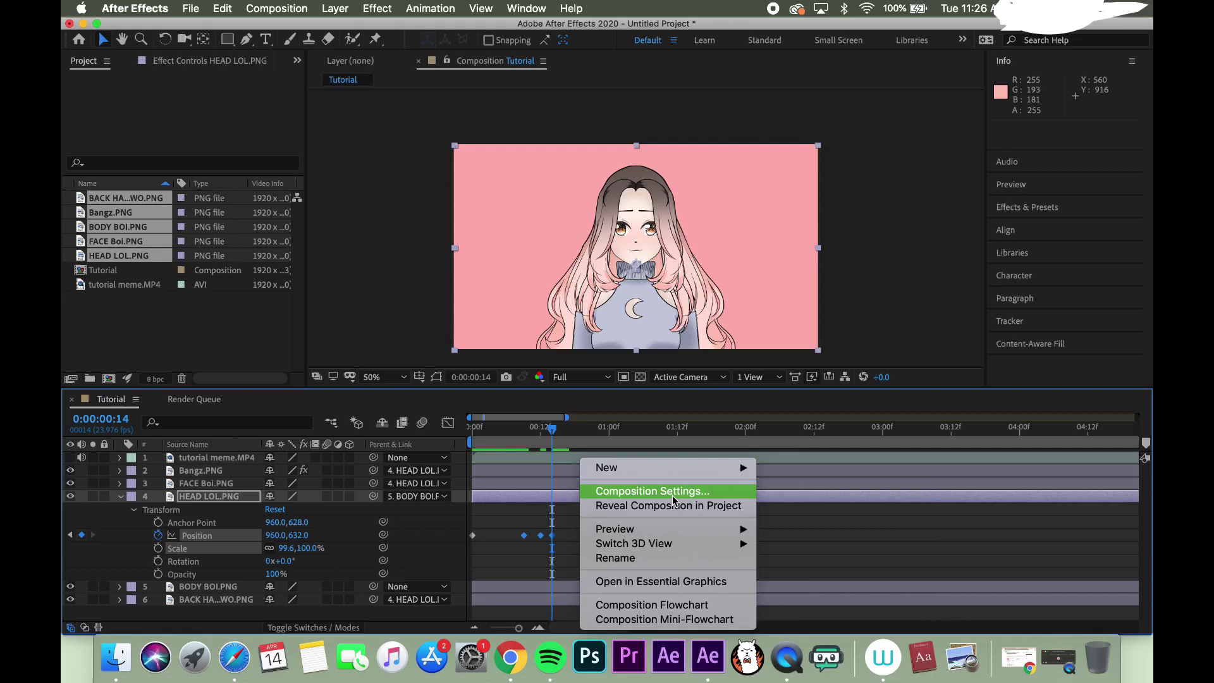
pyautogui.moveTo(673, 544)
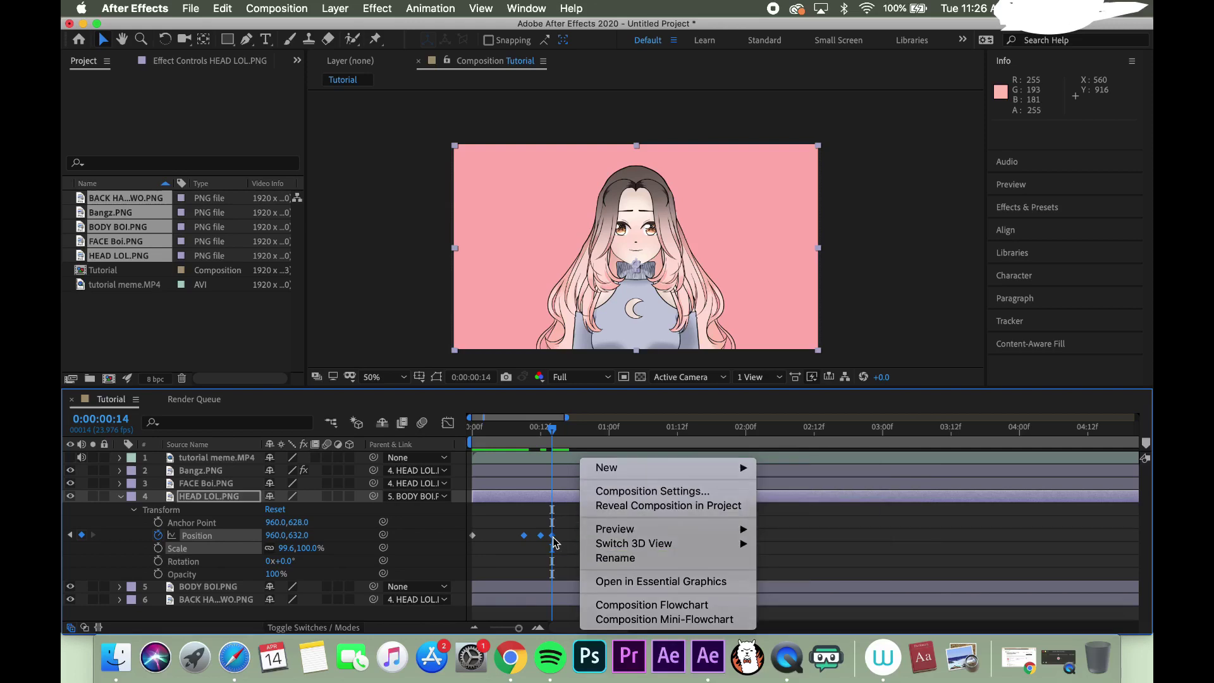
pyautogui.click(572, 538)
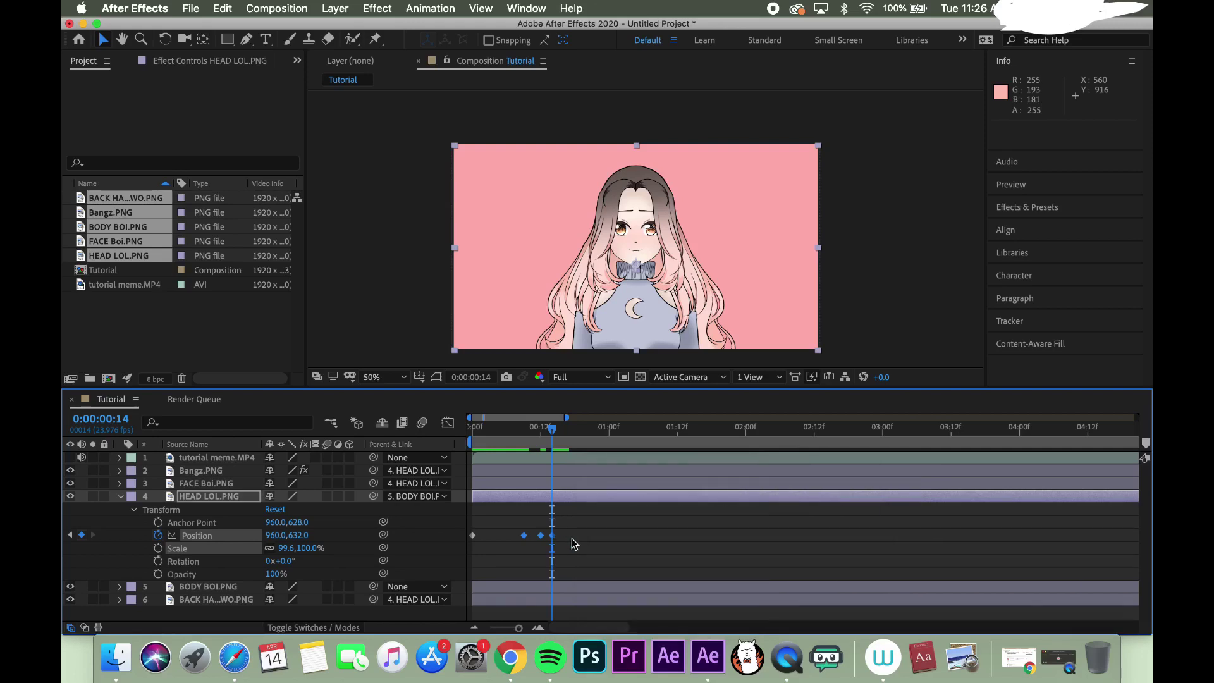
# Apply Easy Ease to the keyframes via a Help search for 'eas', then show the Graph Editor.
pyautogui.click(573, 8)
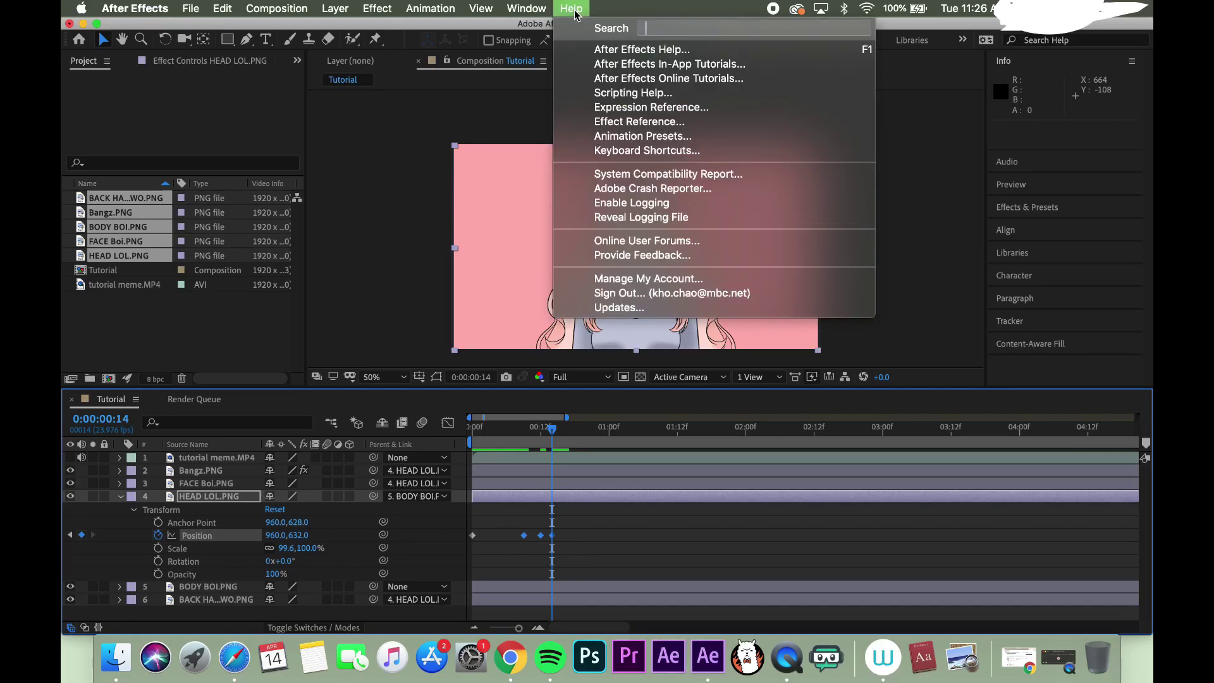
pyautogui.write('easy')
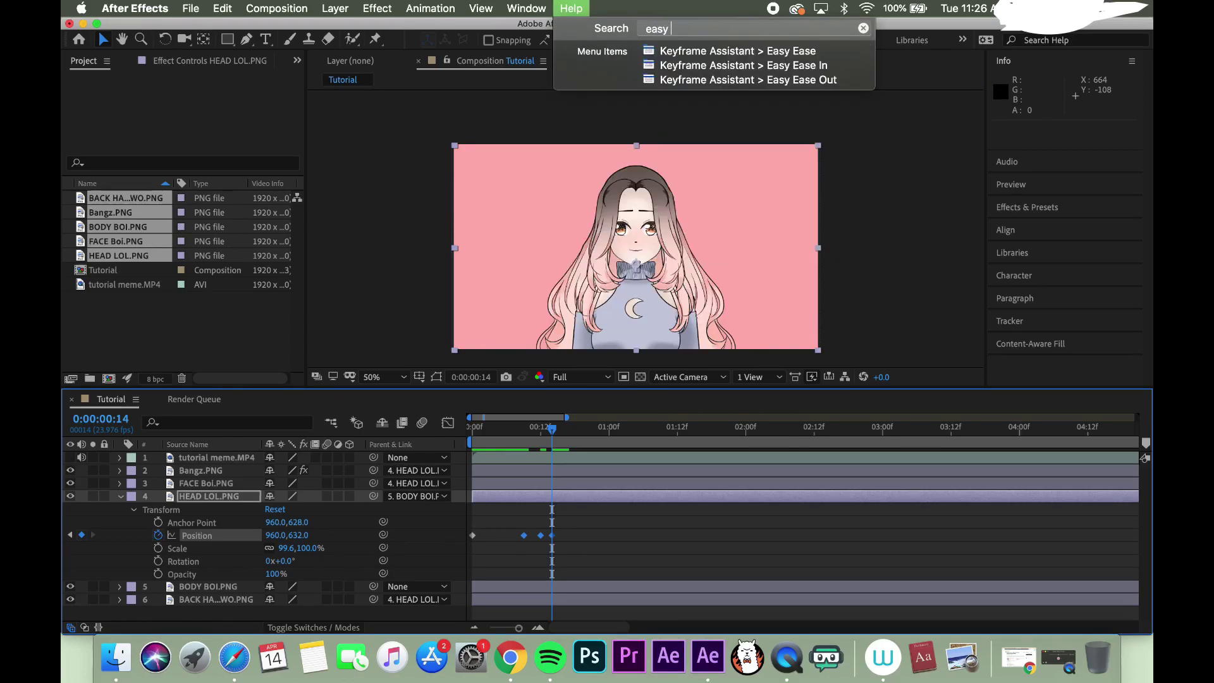
pyautogui.press('Escape')
pyautogui.click(589, 6)
pyautogui.click(591, 6)
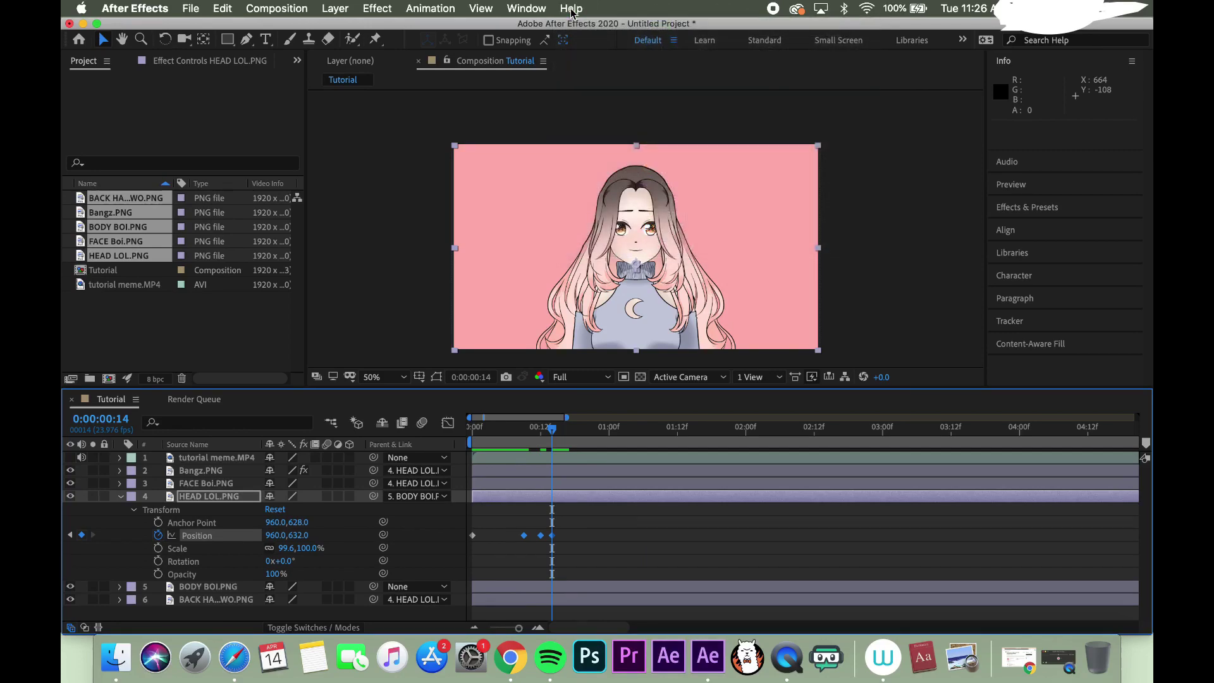
pyautogui.click(594, 6)
pyautogui.click(601, 6)
pyautogui.click(602, 6)
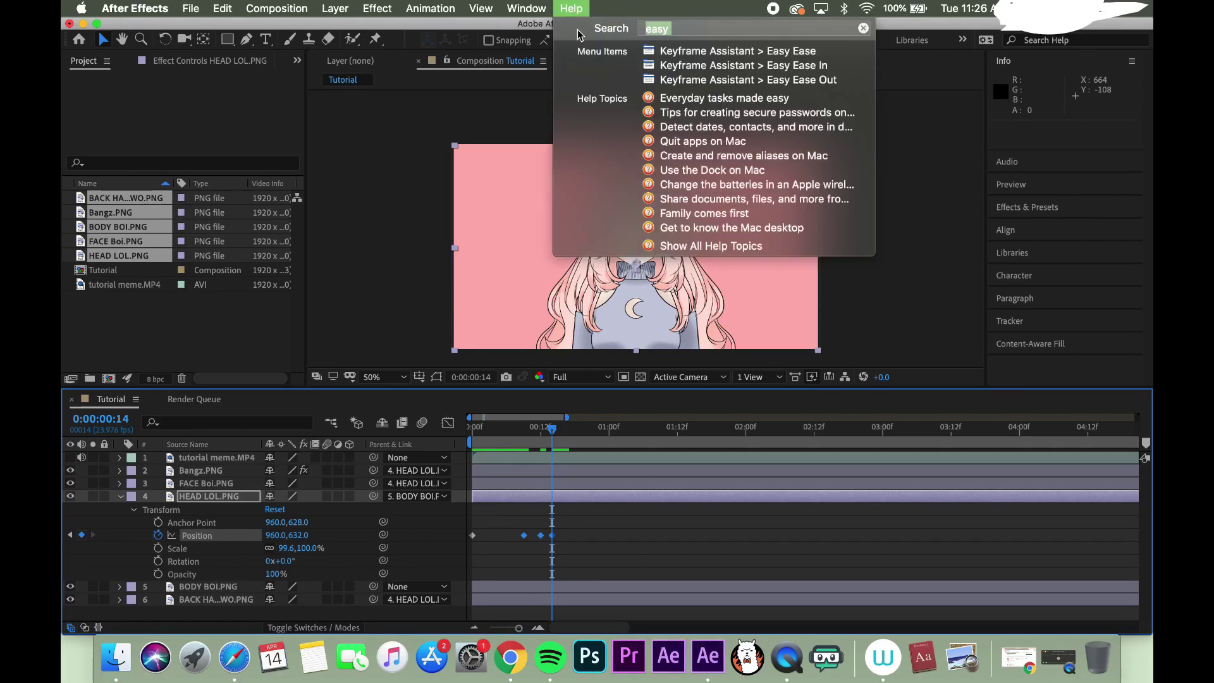
pyautogui.click(736, 53)
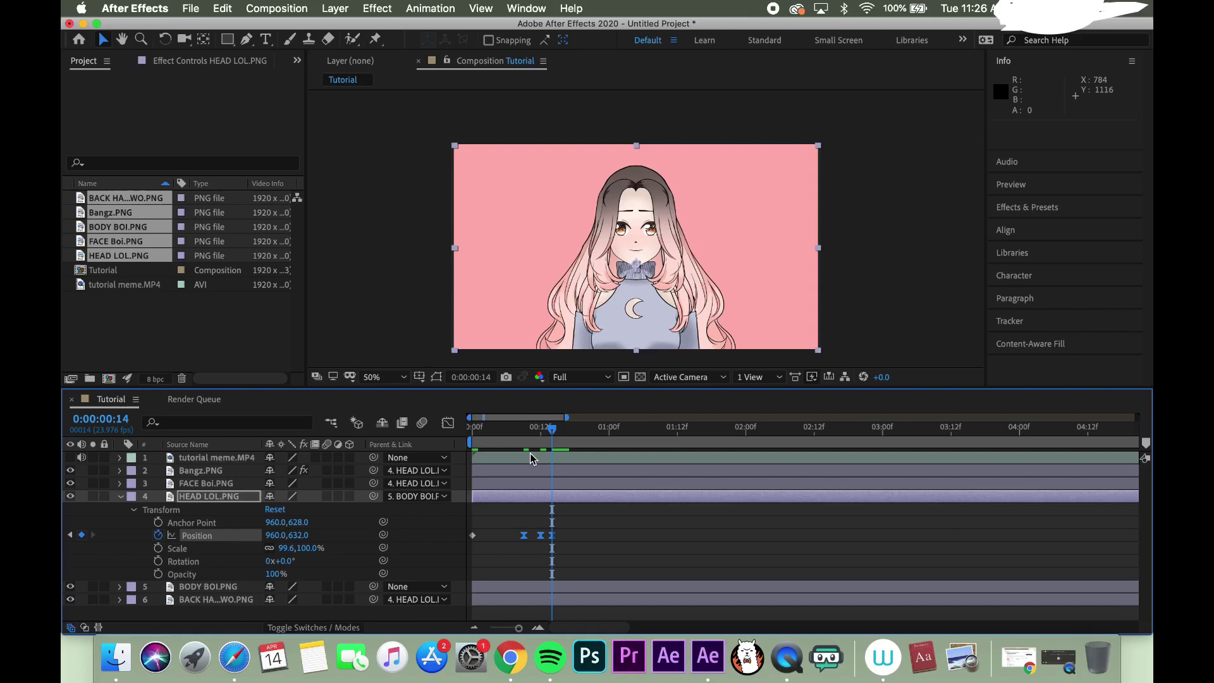
pyautogui.click(449, 424)
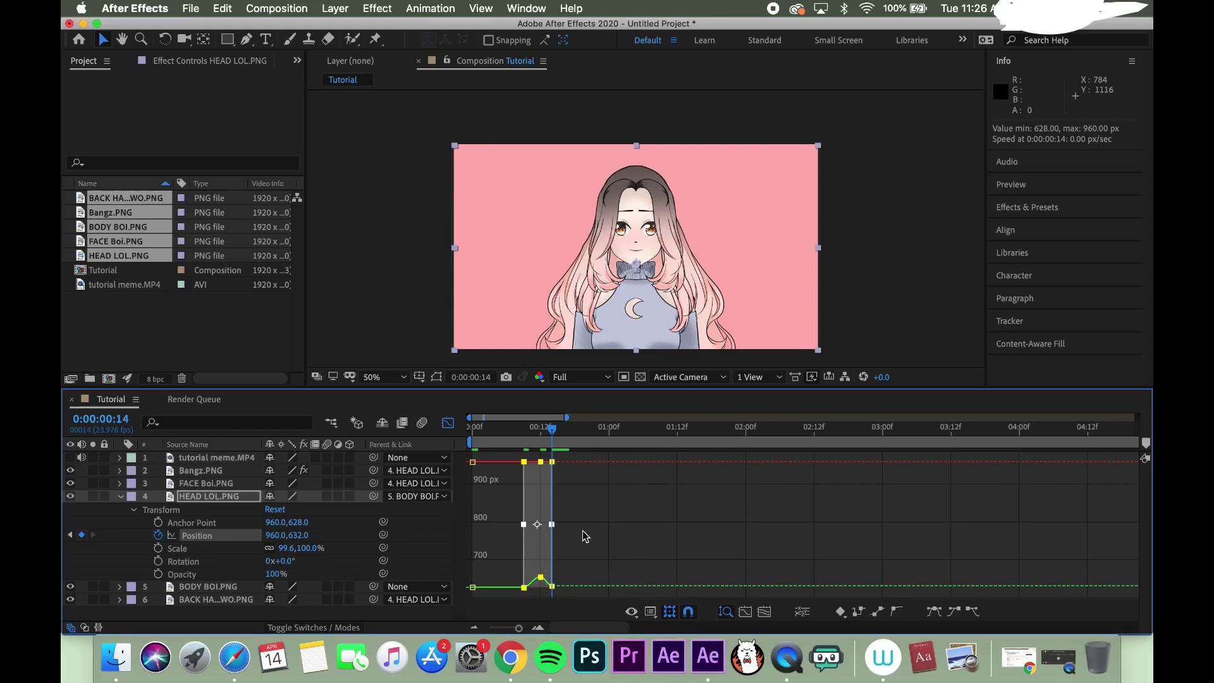
# Nudge the eased keyframes in the graph, switch back to layer bars, and return to frame 0.
pyautogui.moveTo(541, 577)
pyautogui.mouseDown()
pyautogui.moveTo(523, 558)
pyautogui.moveTo(547, 471)
pyautogui.moveTo(531, 566)
pyautogui.moveTo(557, 531)
pyautogui.moveTo(555, 580)
pyautogui.mouseUp()
pyautogui.click(448, 423)
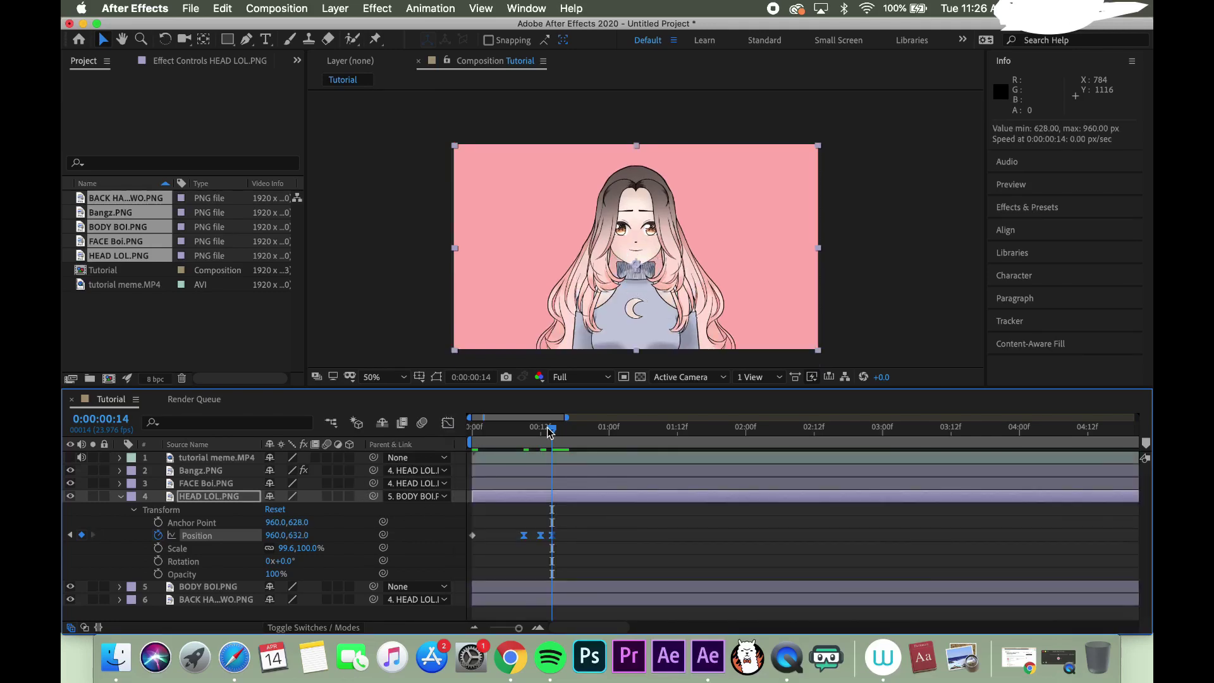
pyautogui.moveTo(550, 432); pyautogui.dragTo(473, 430)
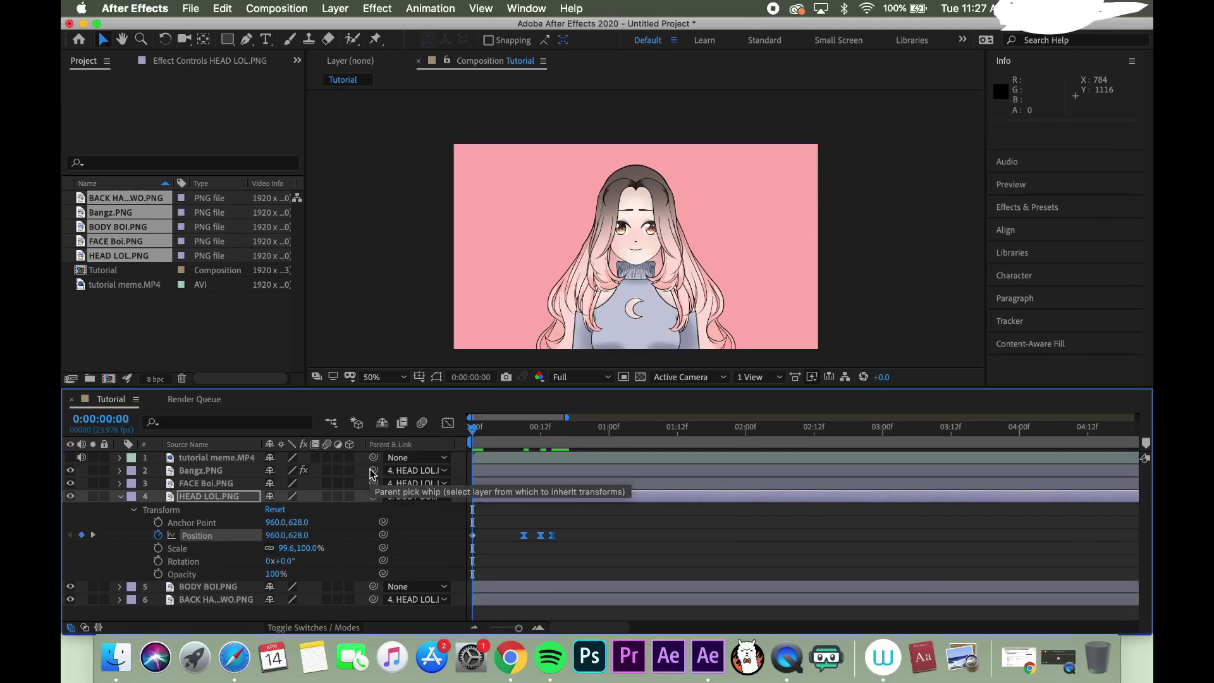
# Preview the head bob, then zoom the timeline out to its full length.
pyautogui.press('space')
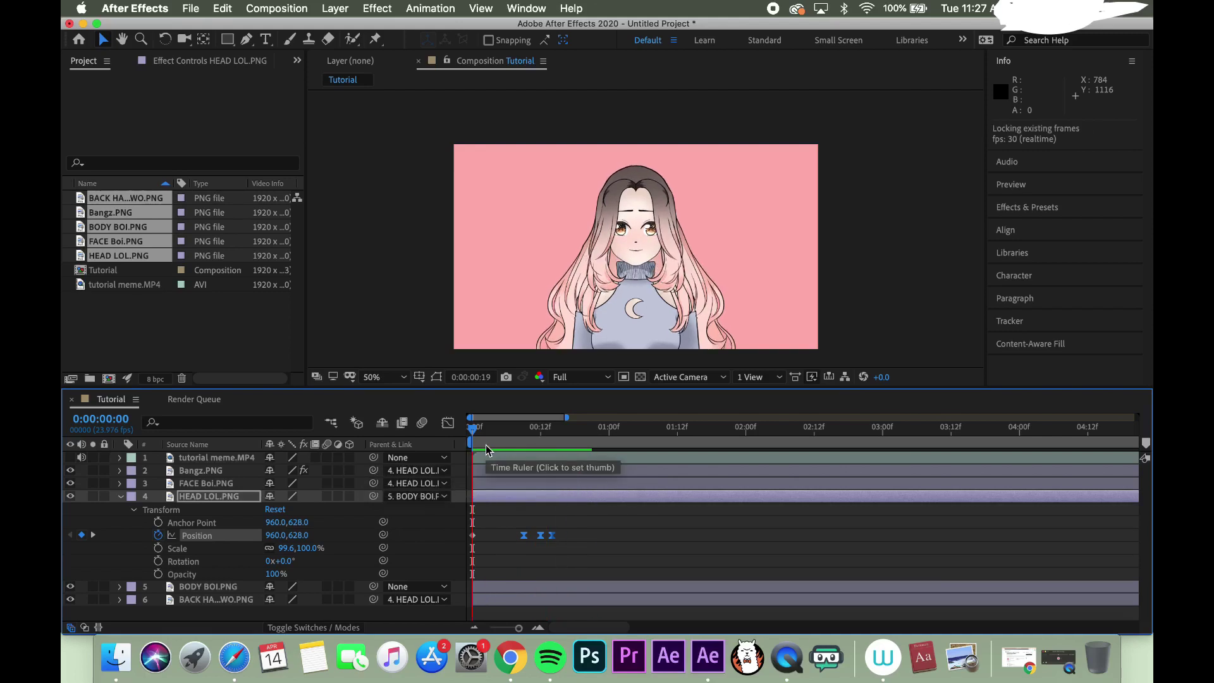
pyautogui.press('space')
pyautogui.press('-')
pyautogui.press('-')
pyautogui.press('-')
pyautogui.press('-')
pyautogui.click(475, 430)
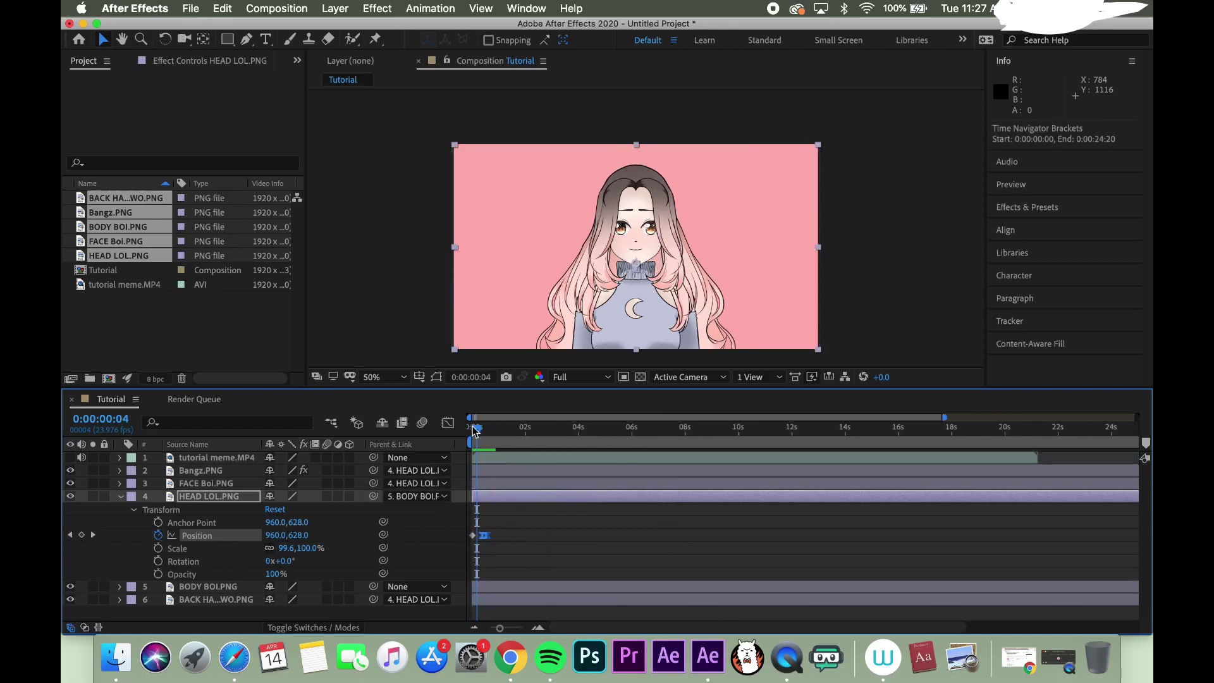
# Scrub to about 7 seconds and back, collapse the head's Transform, and close the project.
pyautogui.moveTo(475, 430); pyautogui.dragTo(266, 508)
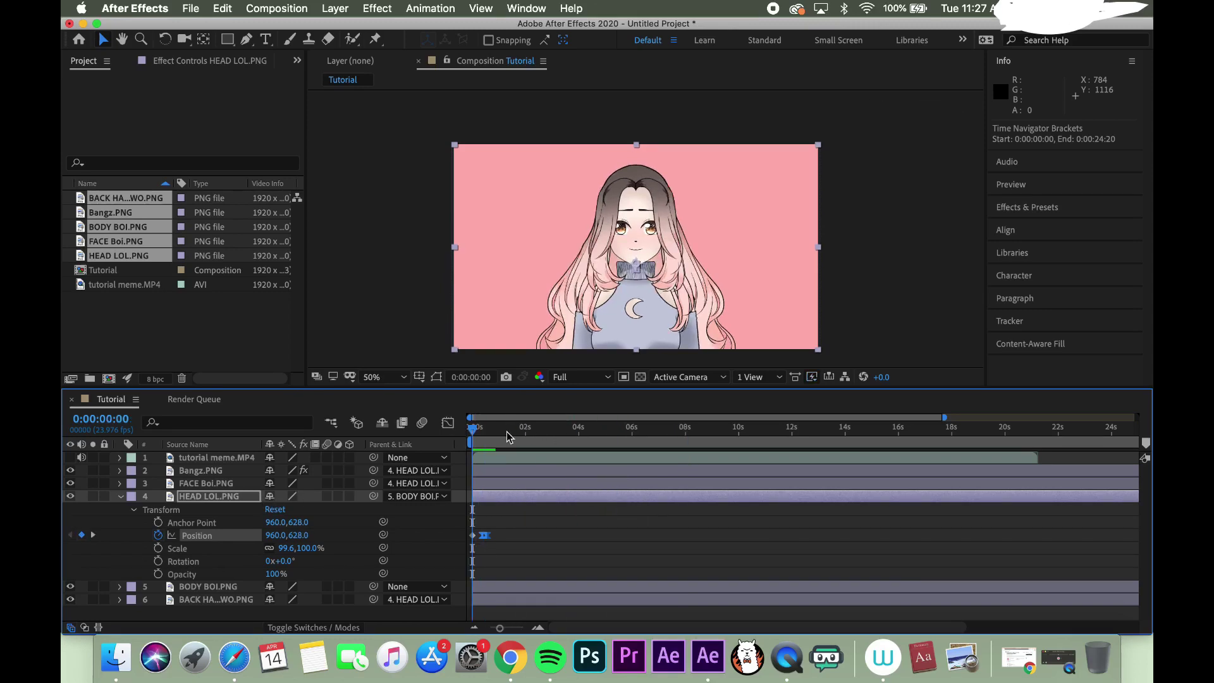
pyautogui.moveTo(488, 433); pyautogui.dragTo(415, 625)
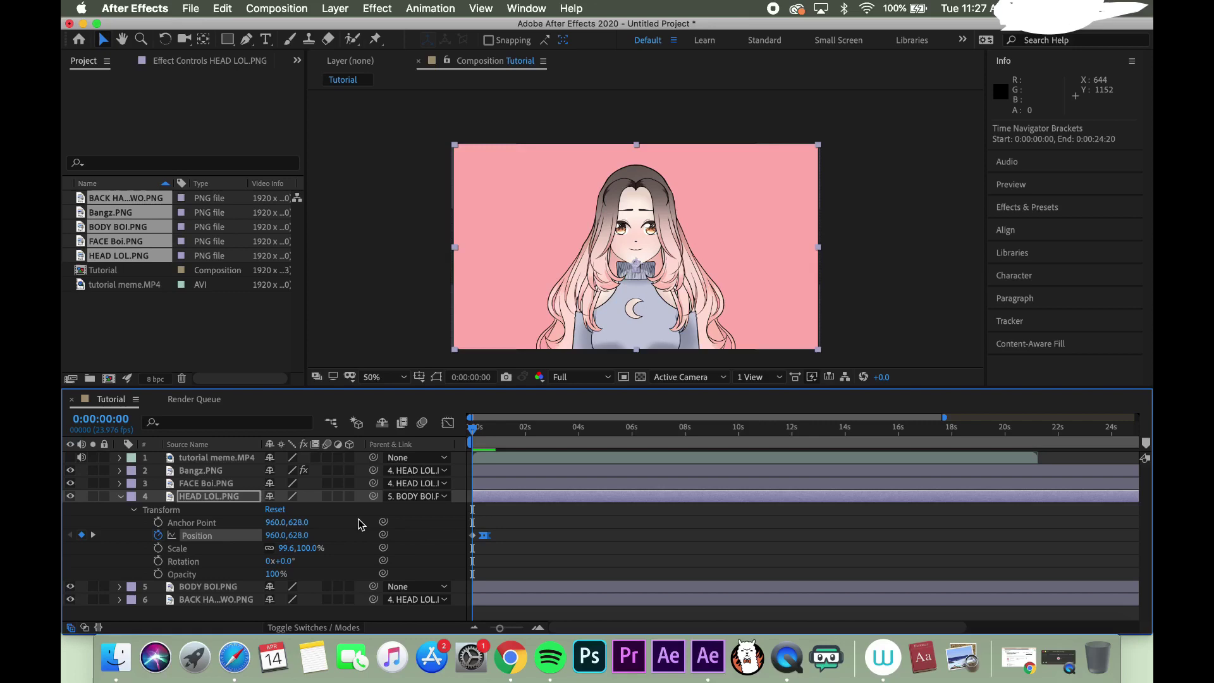
pyautogui.click(120, 496)
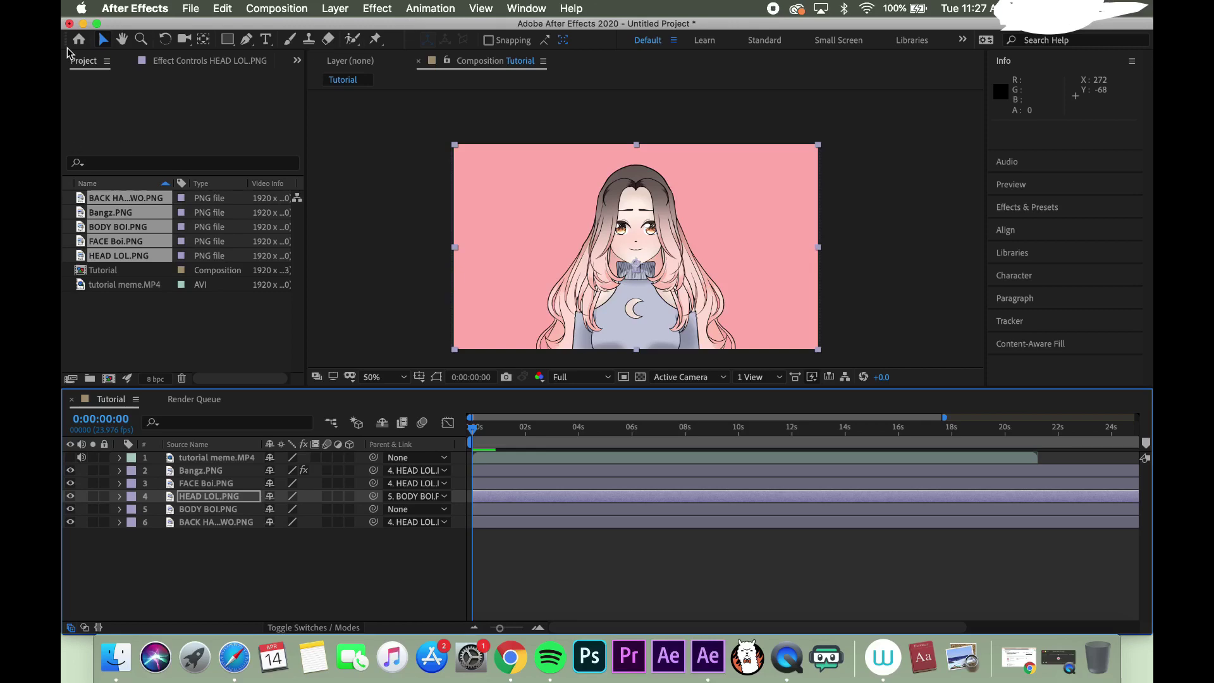
pyautogui.click(69, 24)
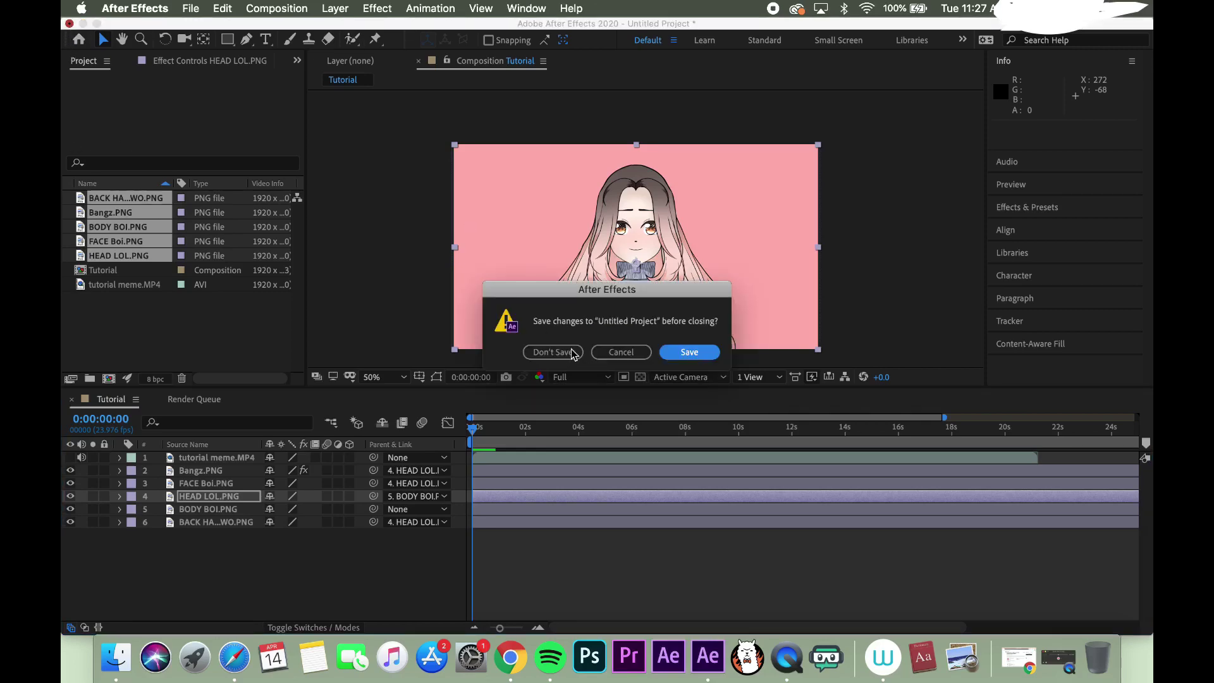